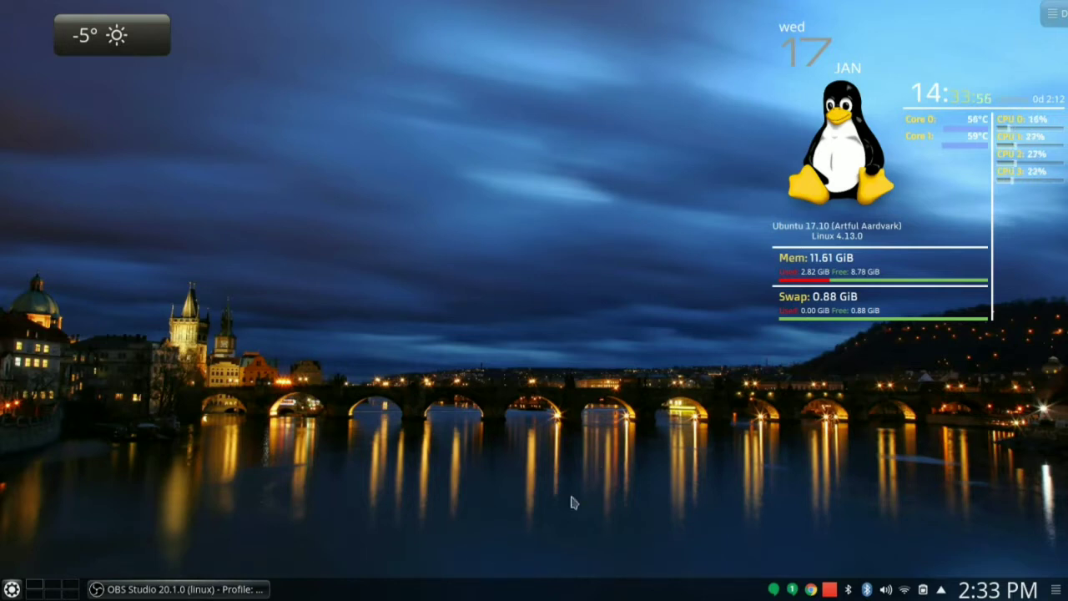
Launch QEMU & KVM Virtual Machine Manager (AQEMU) from the Application Launcher favorites
mouse_move(140, 589)
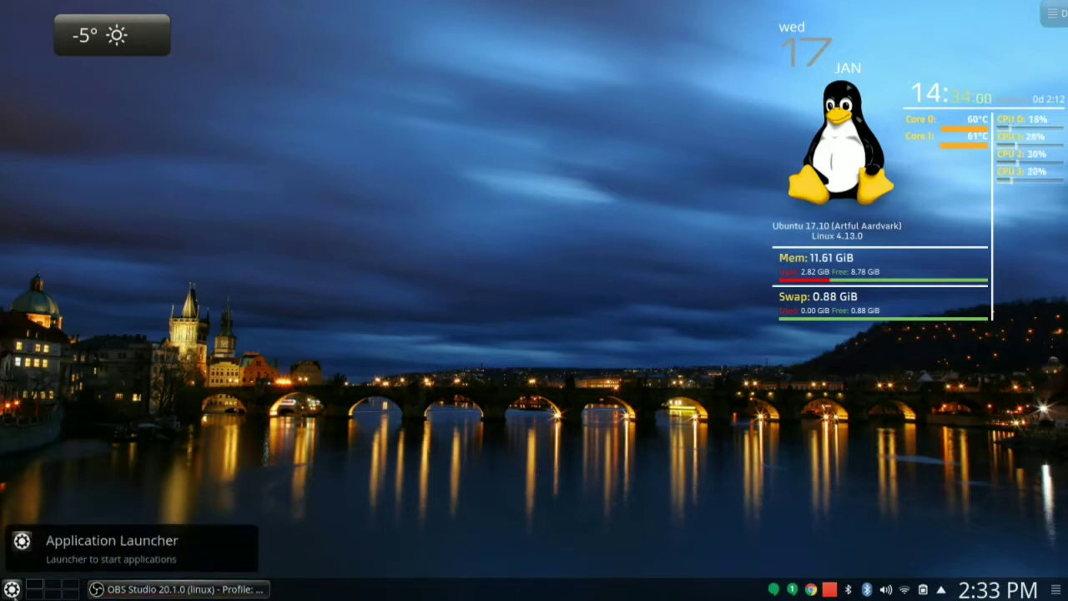
click(12, 589)
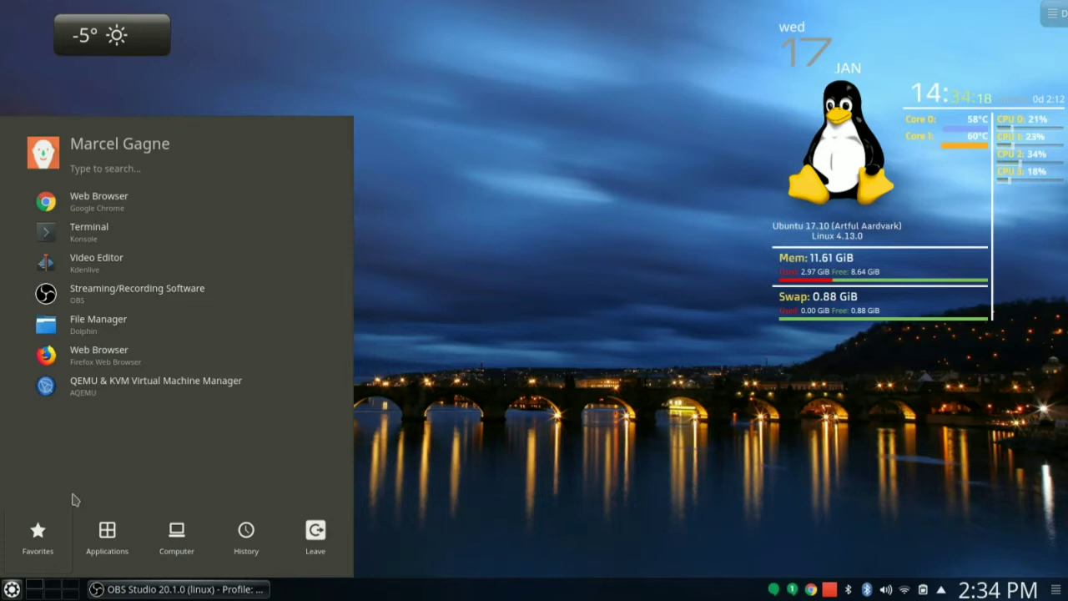
click(94, 391)
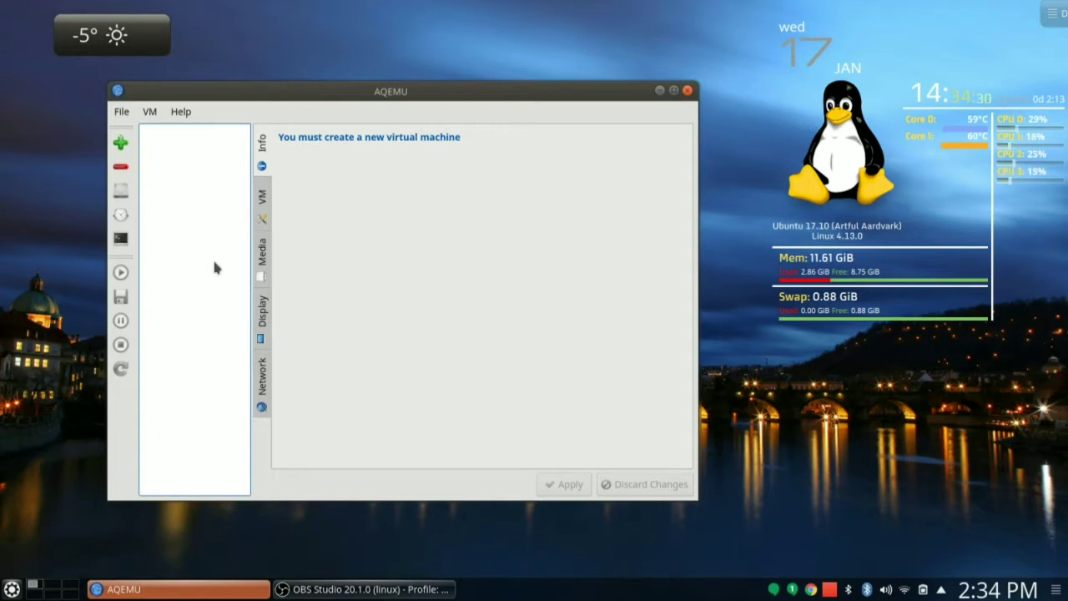
Start a new virtual machine in Typical mode with KVM acceleration and name it ReactOS
click(121, 145)
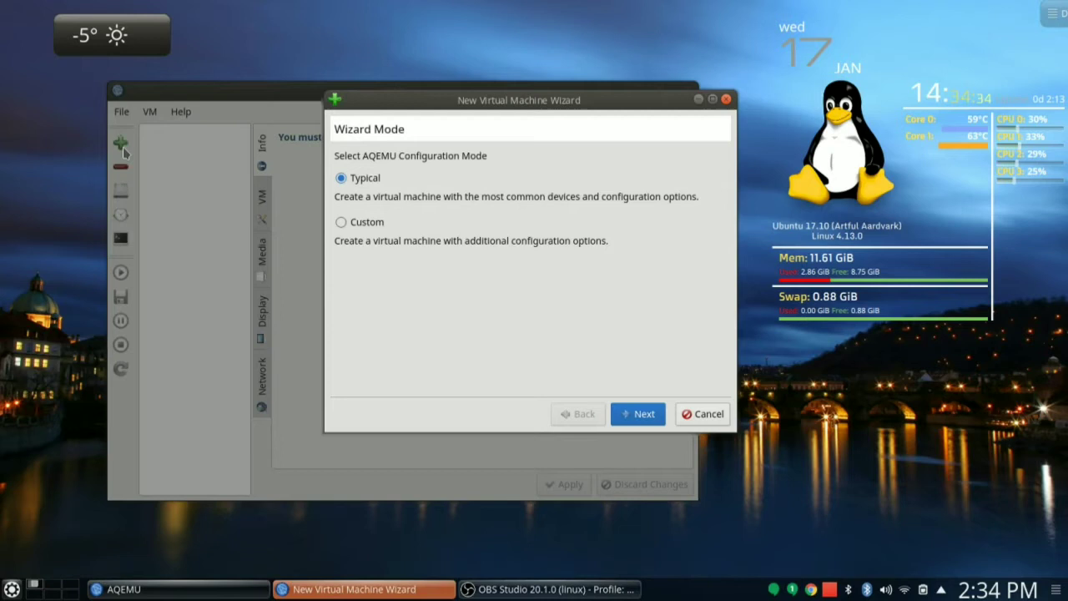
click(644, 416)
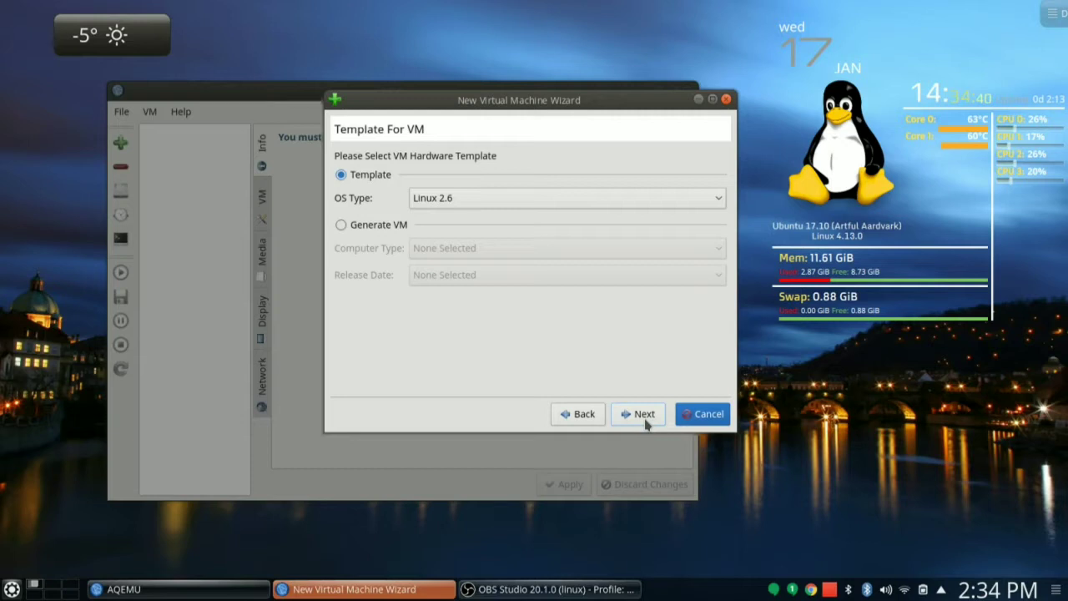
click(645, 416)
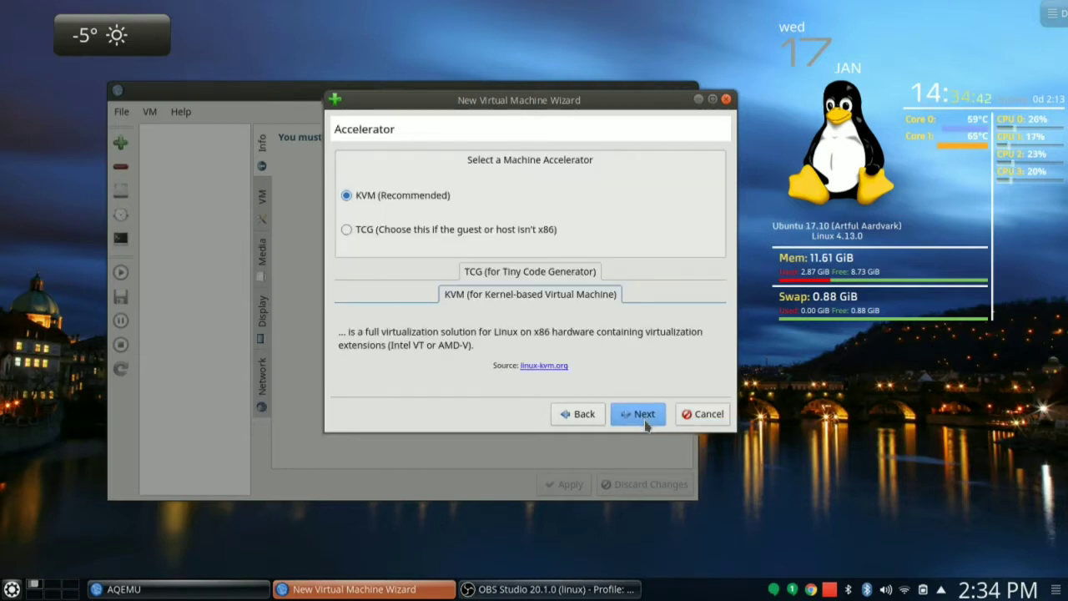
click(646, 426)
click(646, 426)
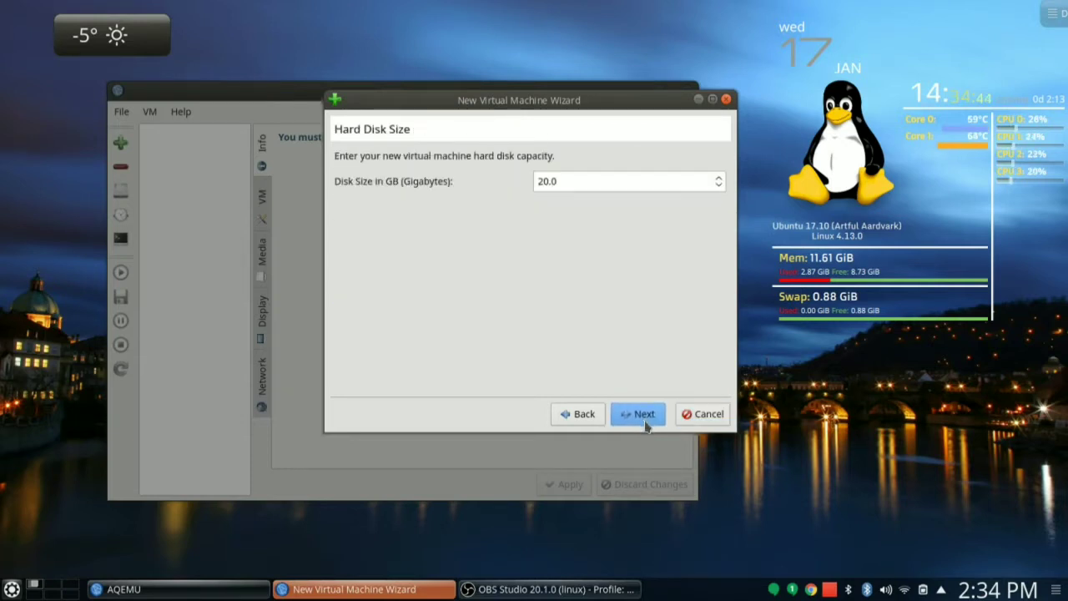
click(581, 418)
drag(460, 209, 311, 182)
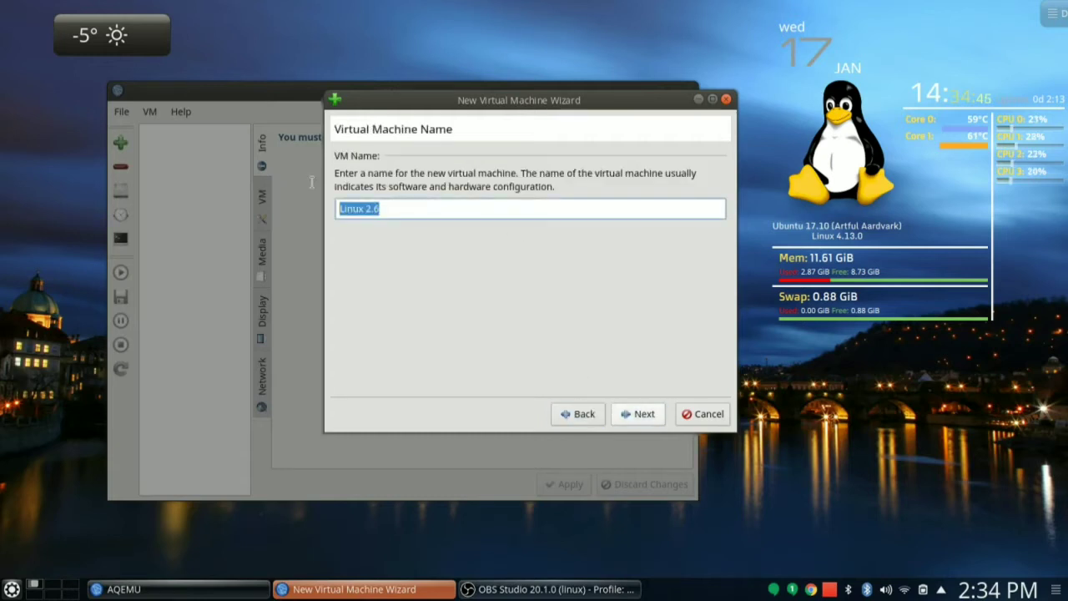
text(Reac)
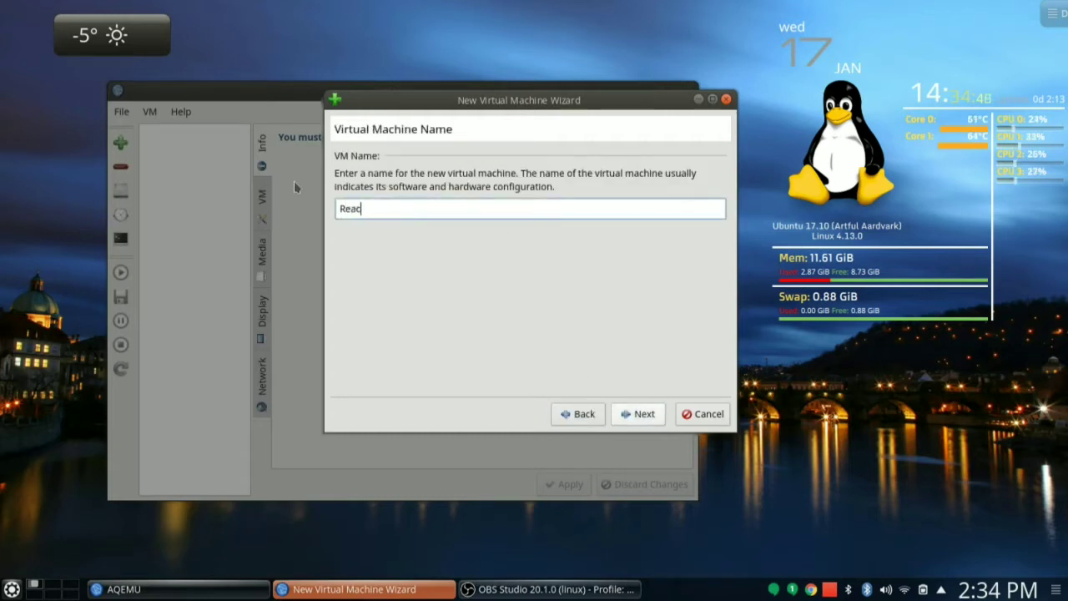
text(tOS)
click(644, 418)
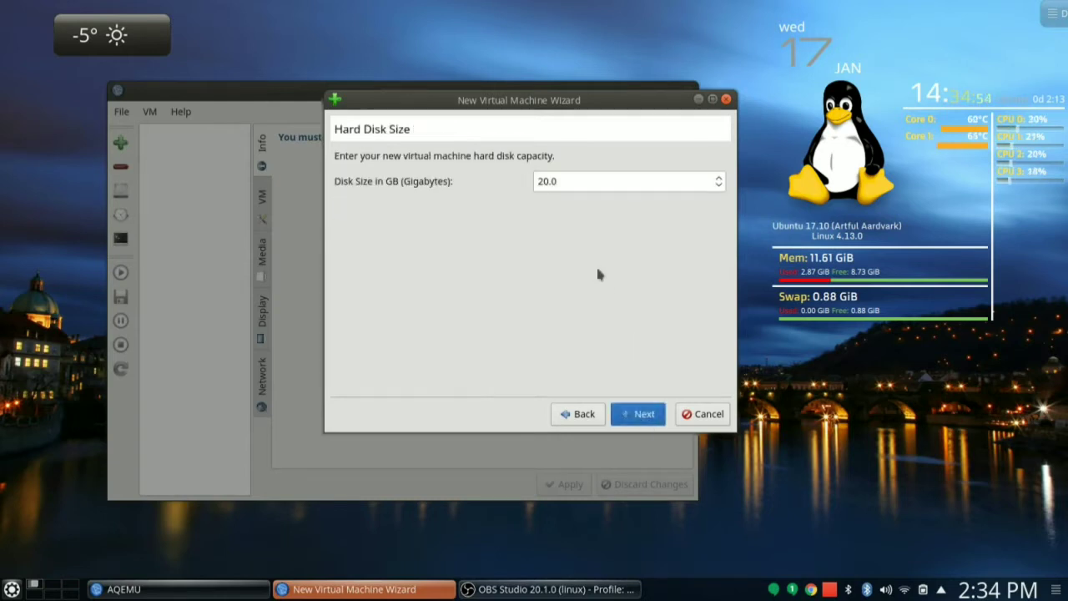
Give the machine an 8 GB hard disk and user-mode networking, then finish the wizard
double_click(546, 182)
text(8)
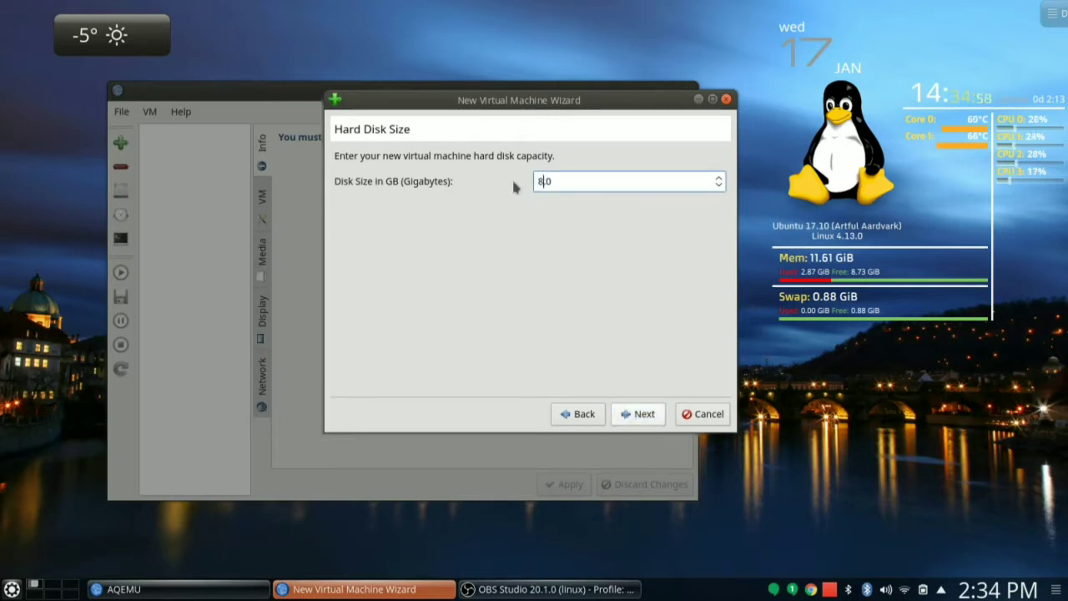
click(642, 413)
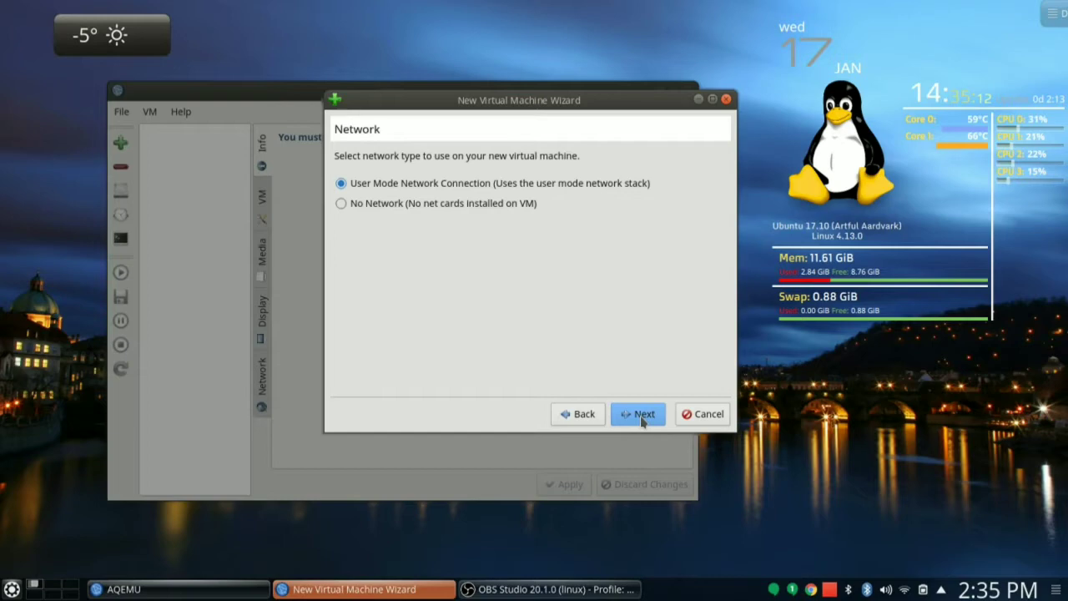
click(643, 417)
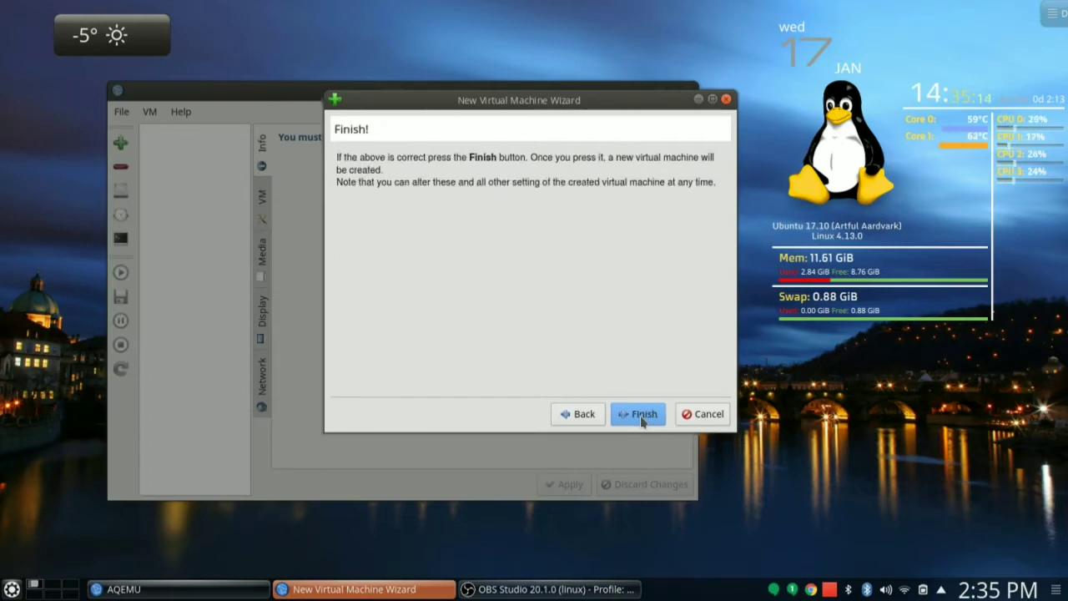
click(641, 415)
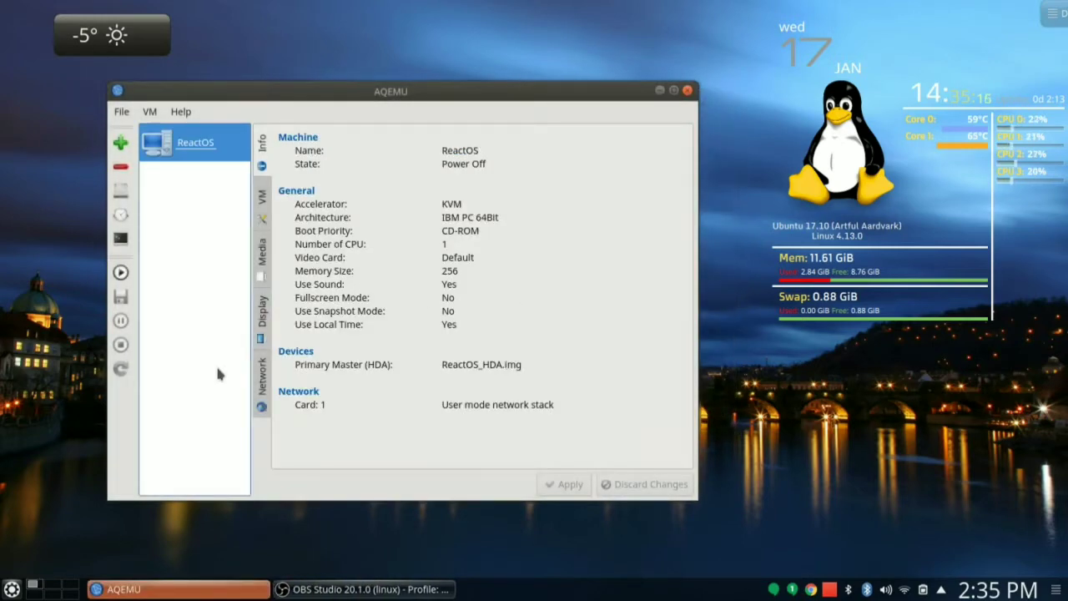
Set the ReactOS network card model to RTL8139 and apply
click(262, 380)
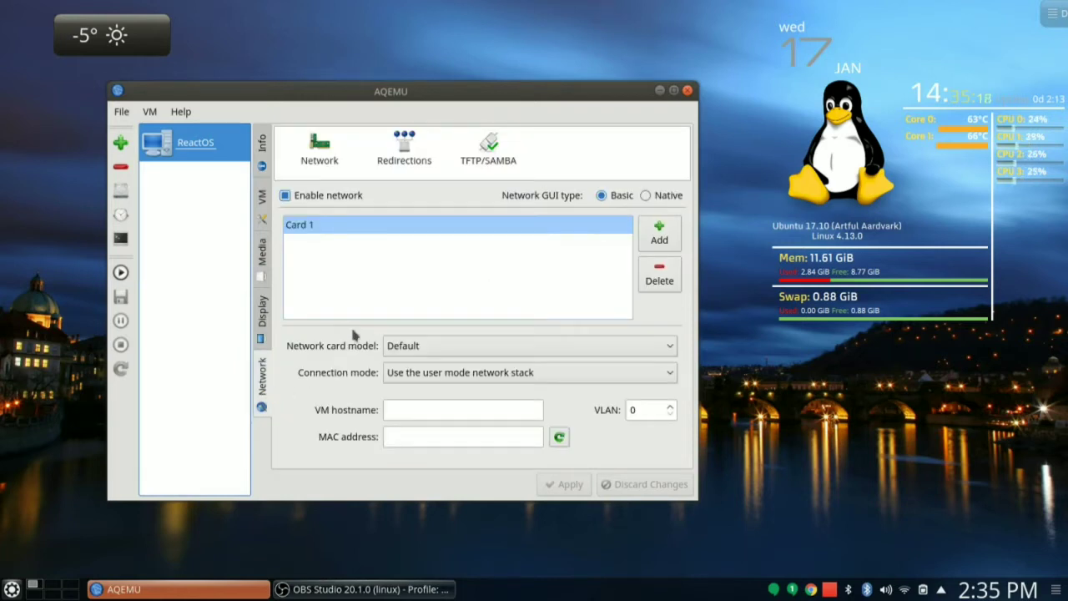
click(463, 346)
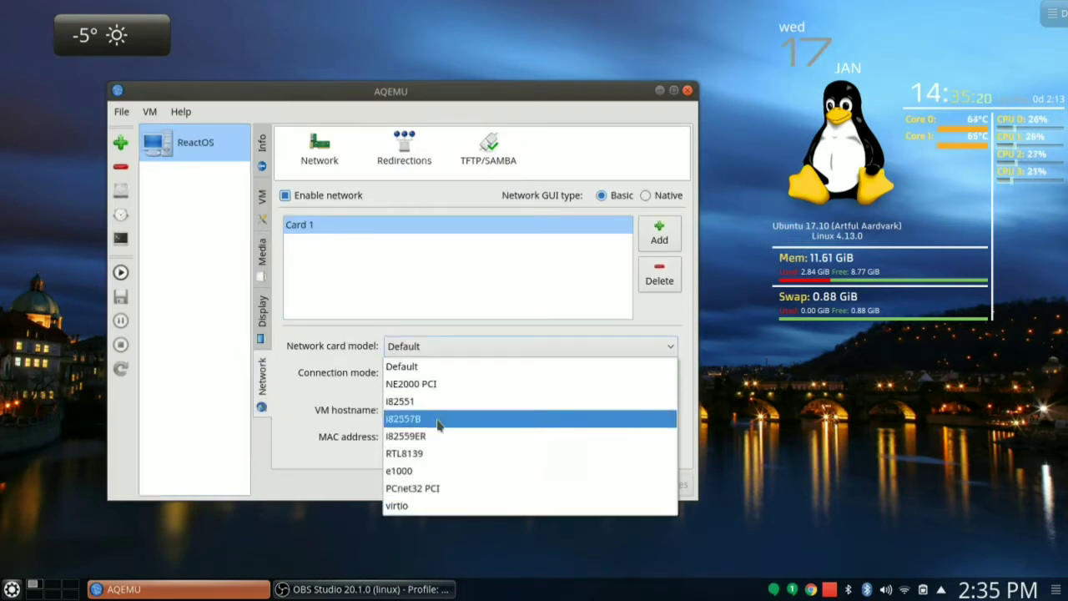
click(429, 453)
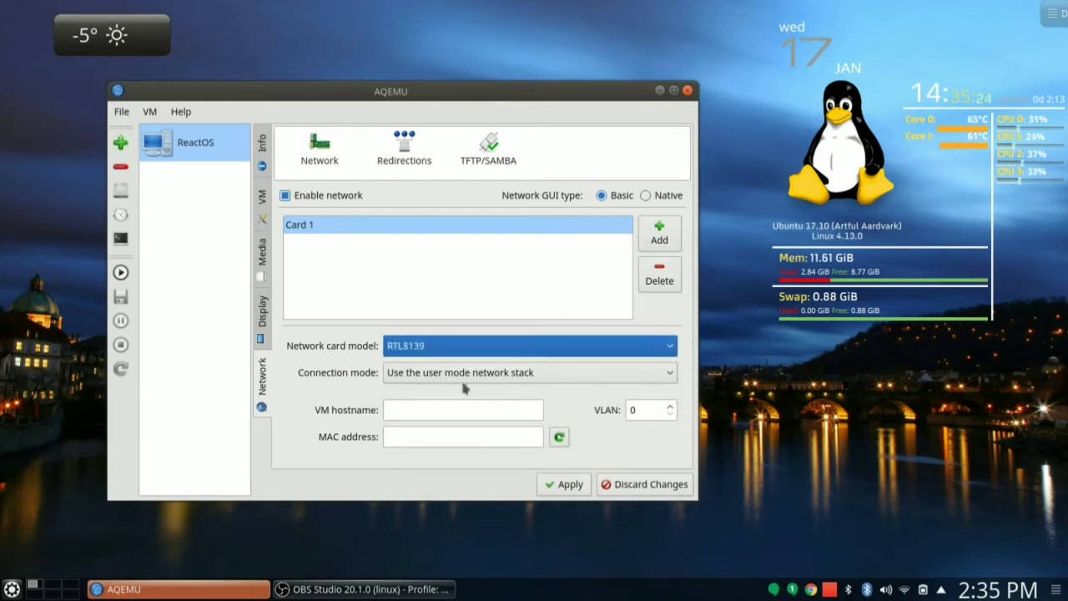
click(571, 485)
Set StdVGA (VESA 2.0) graphics and 2 GB memory, apply, and show the media devices
click(262, 197)
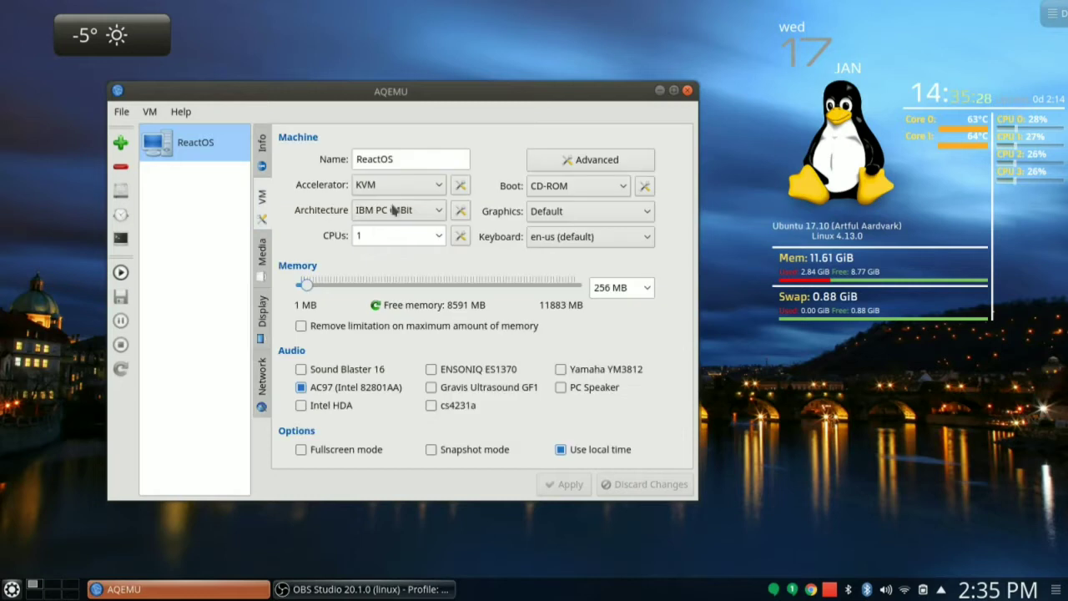
click(615, 214)
click(607, 248)
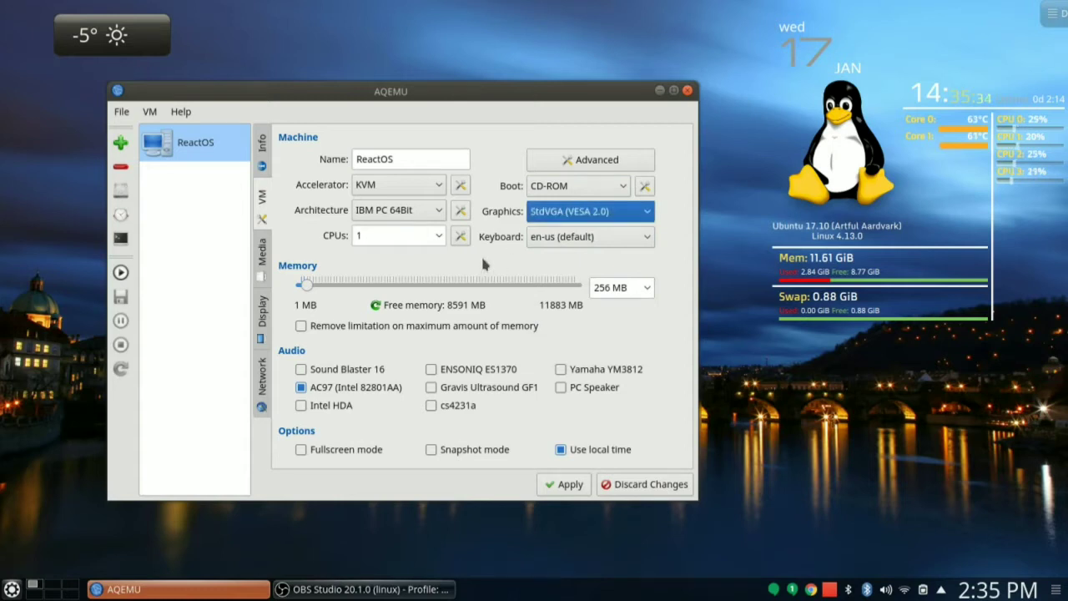
click(647, 289)
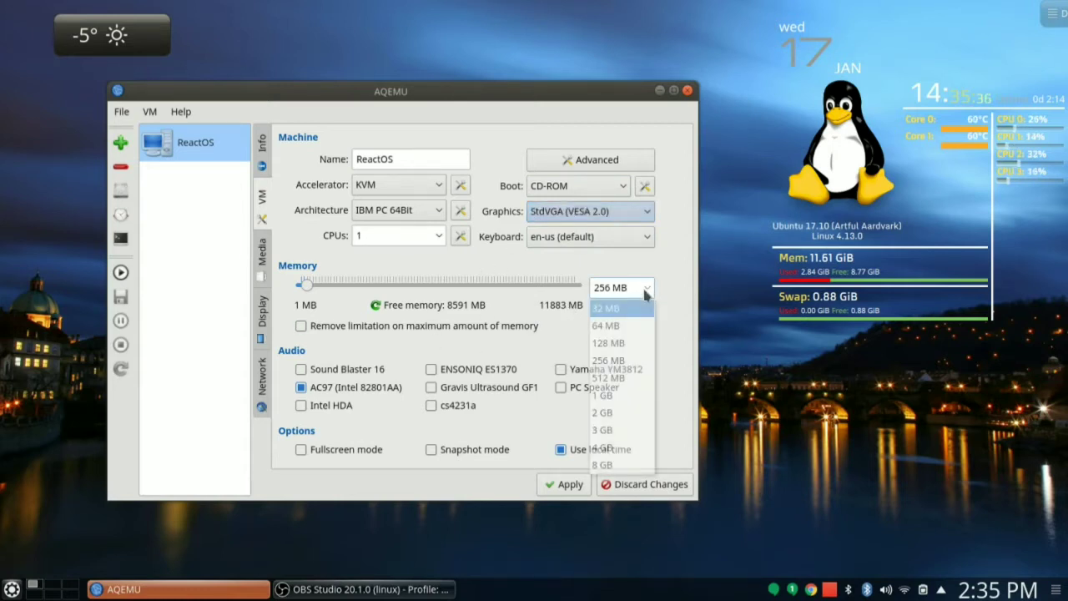
click(617, 412)
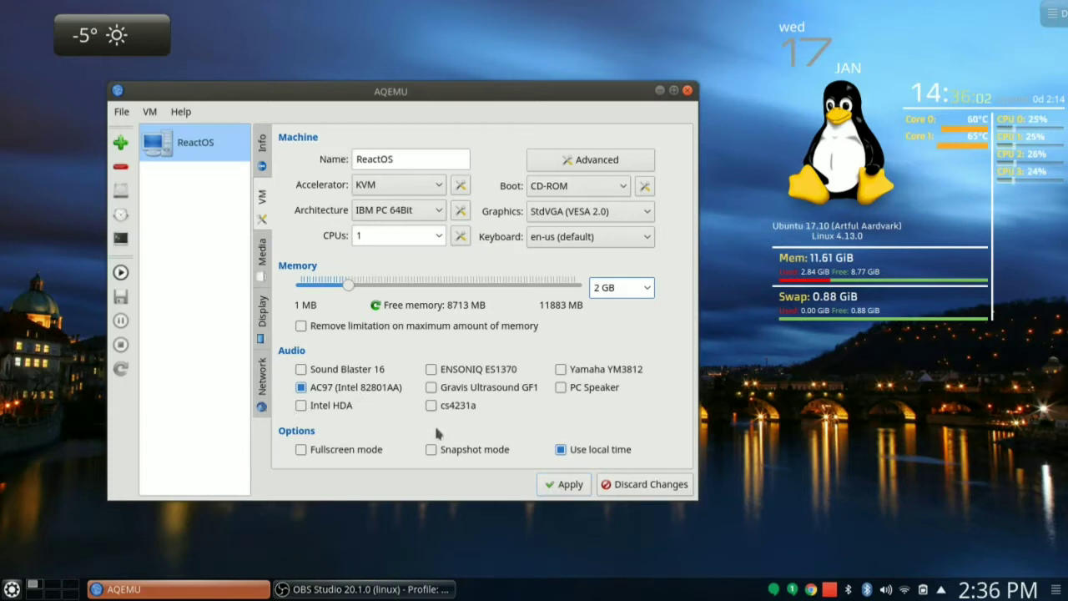
click(582, 488)
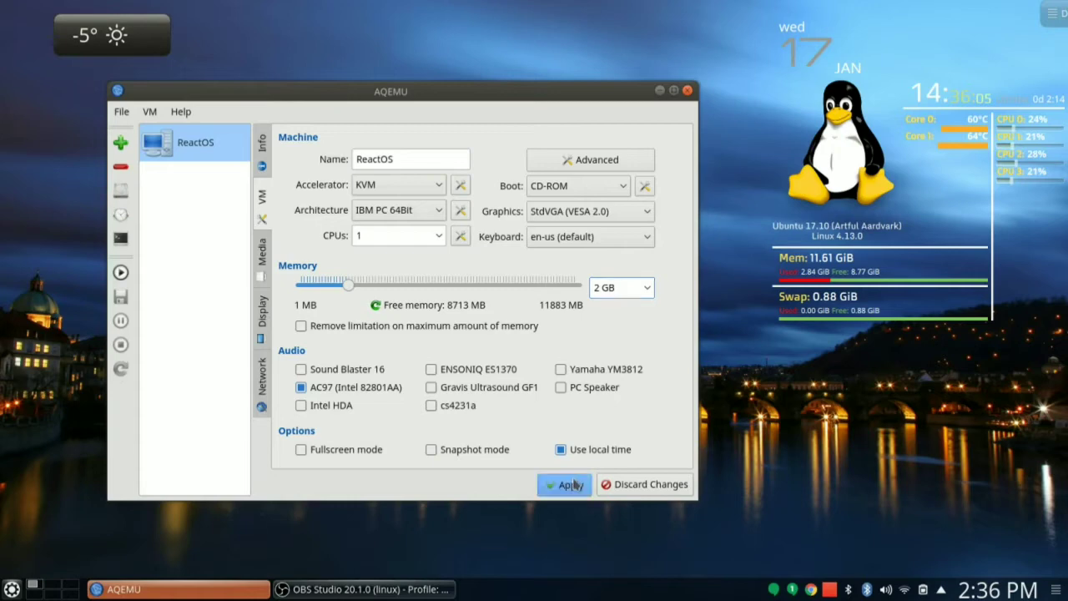
click(263, 251)
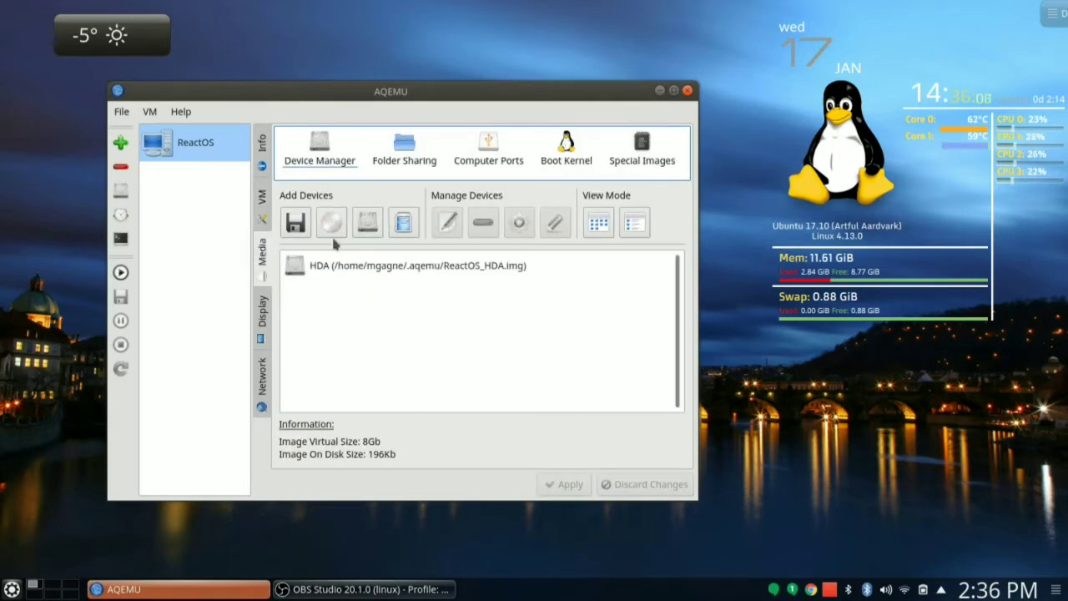
Add a CD/DVD-ROM drive using the image isos/ReactOS-0.4.7.iso
click(329, 221)
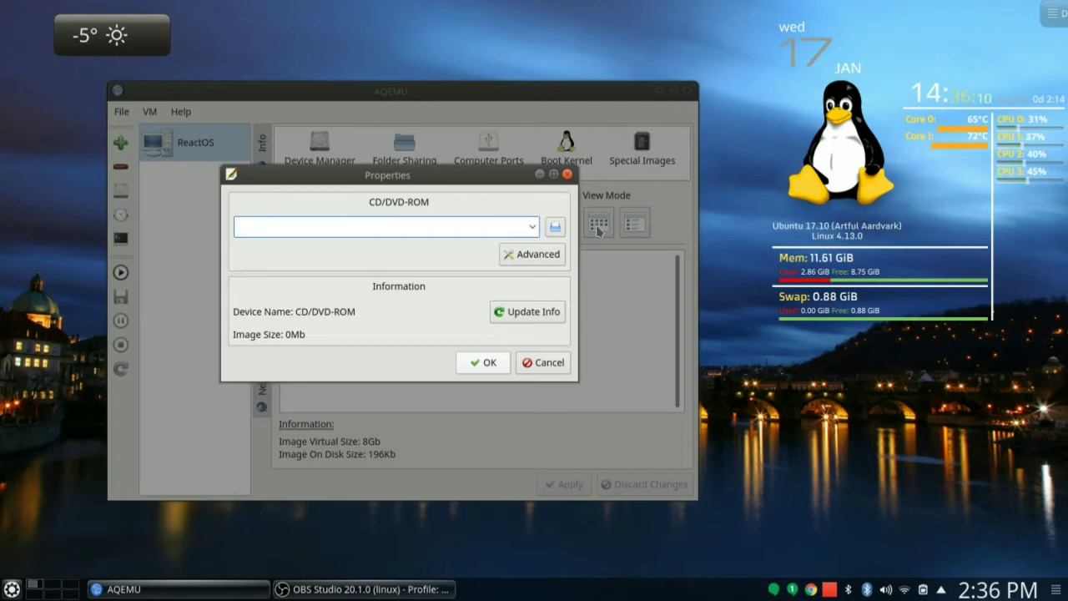
click(555, 226)
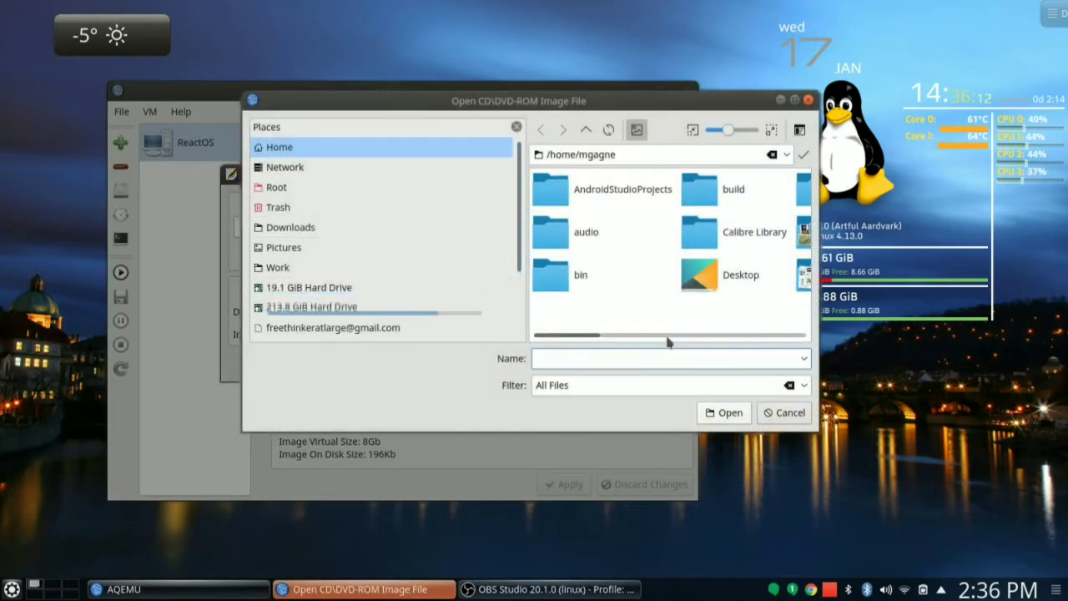
click(676, 335)
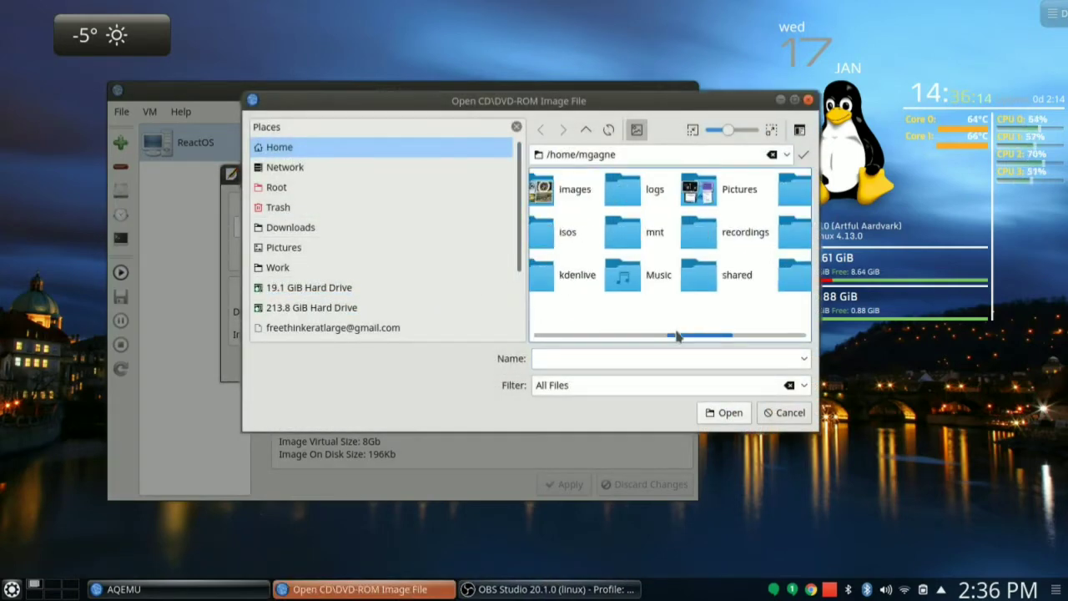
click(552, 232)
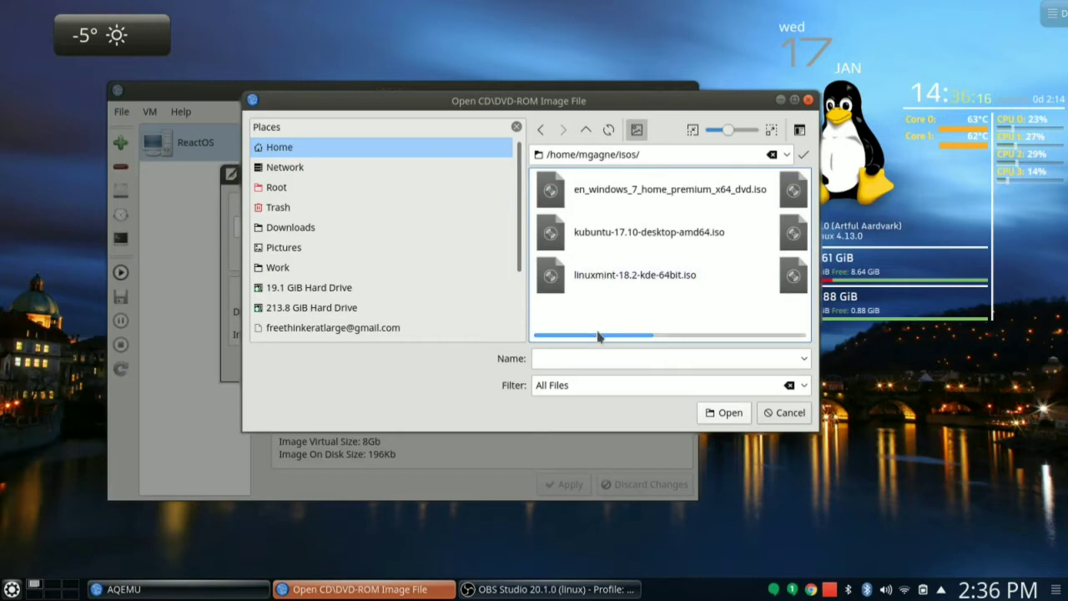
drag(598, 336, 692, 336)
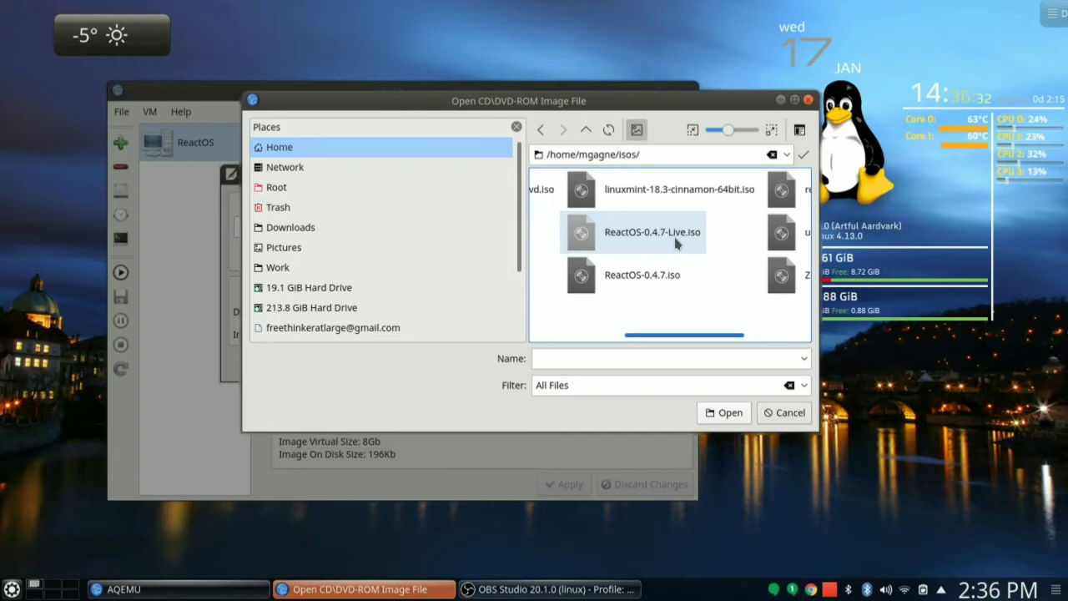
double_click(662, 280)
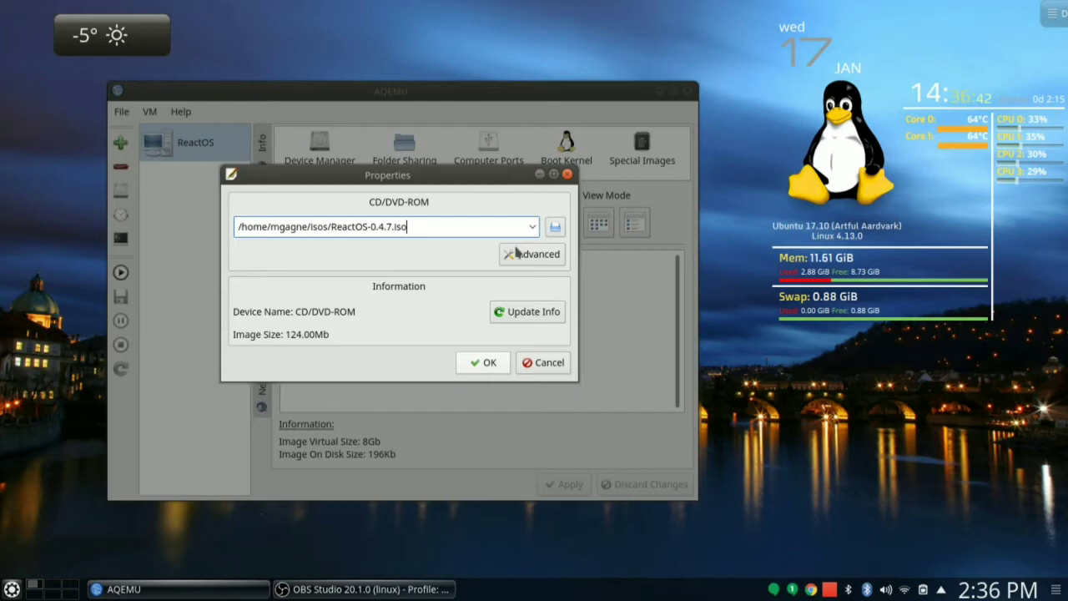
Confirm the ReactOS-0.4.7.iso CD-ROM, verify CD-ROM boot with 2 GB memory, and apply
click(486, 364)
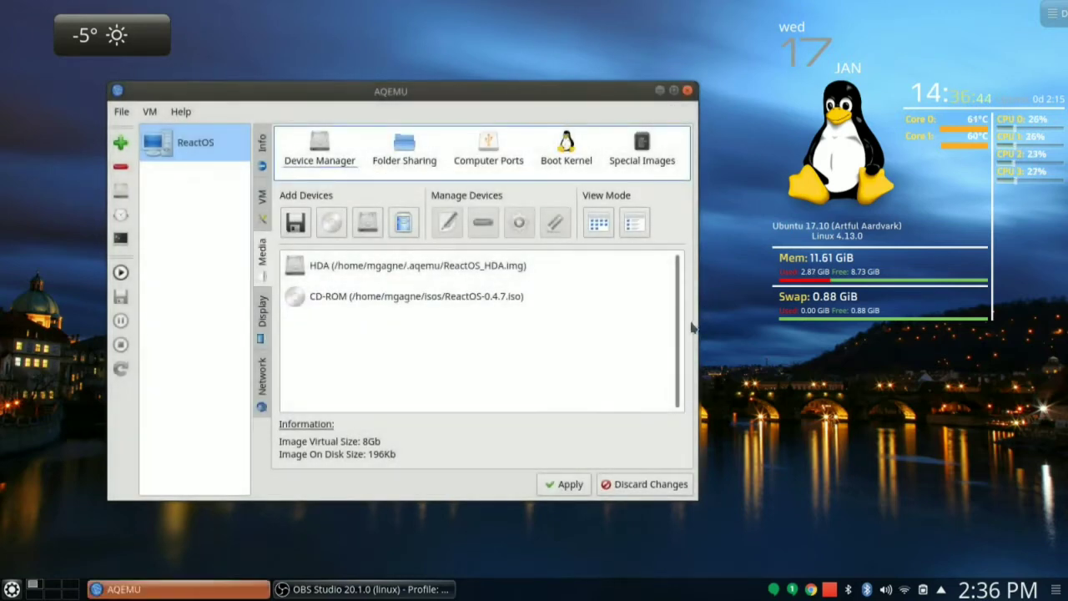
click(264, 210)
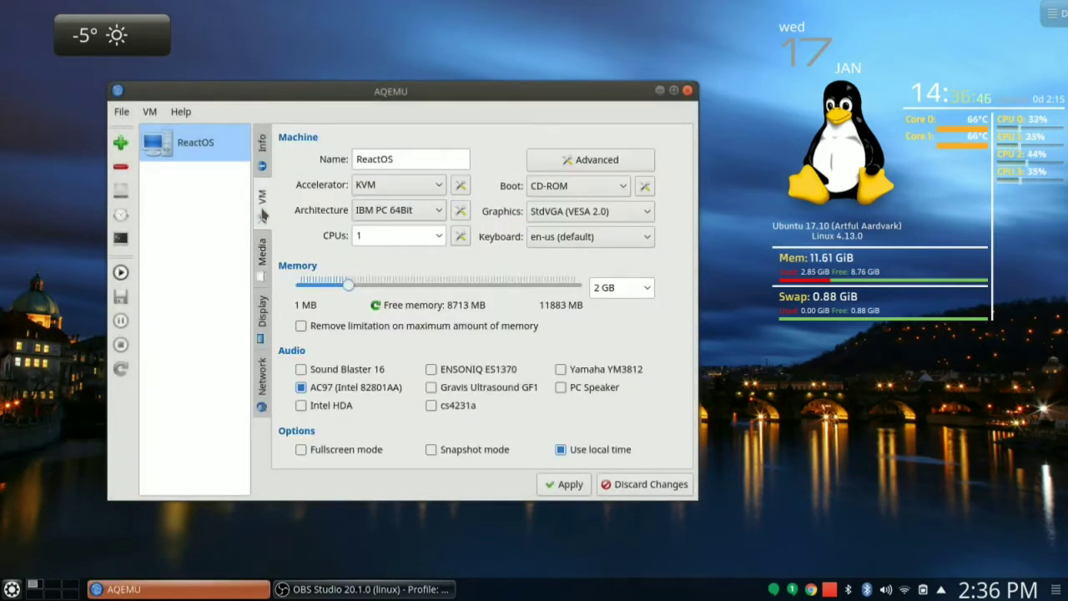
click(576, 188)
click(552, 487)
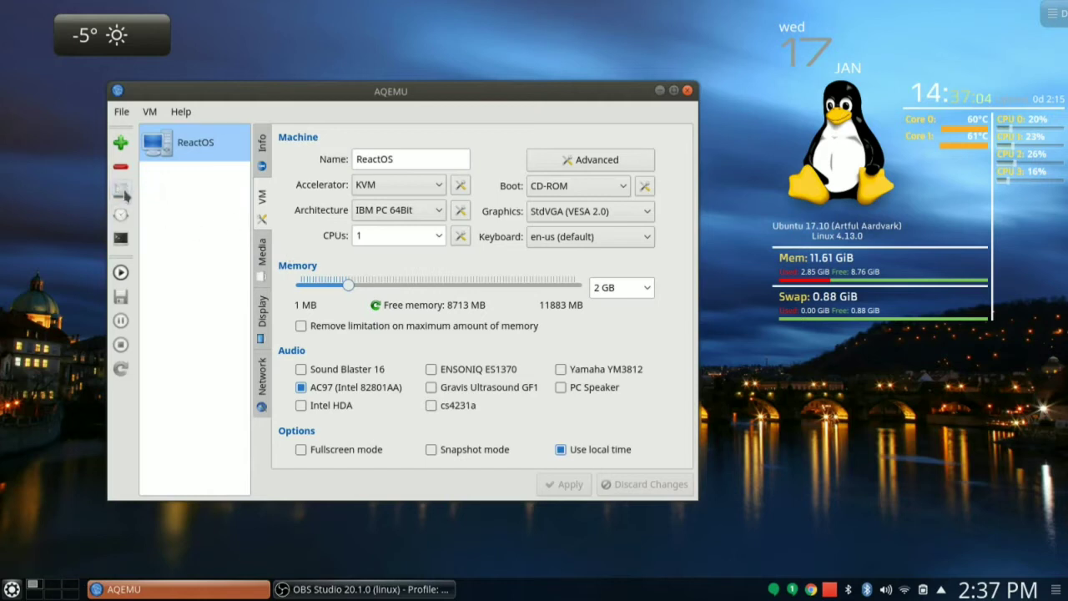
Start the ReactOS VM, enlarge its window, and begin setup in English (United States) with detected devices
click(120, 274)
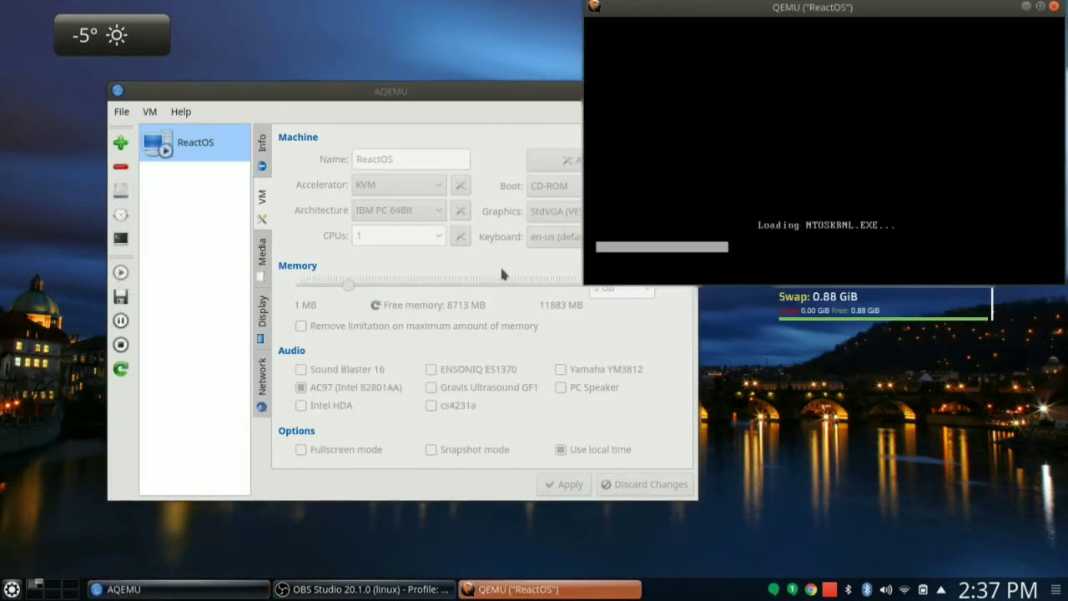
drag(711, 15, 187, 30)
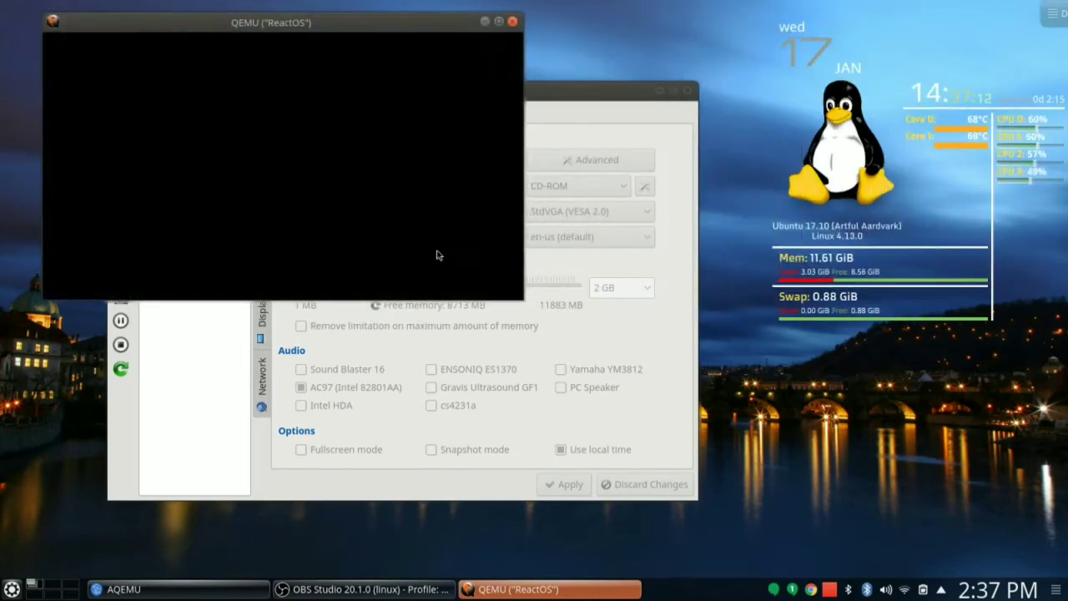
drag(523, 299, 862, 572)
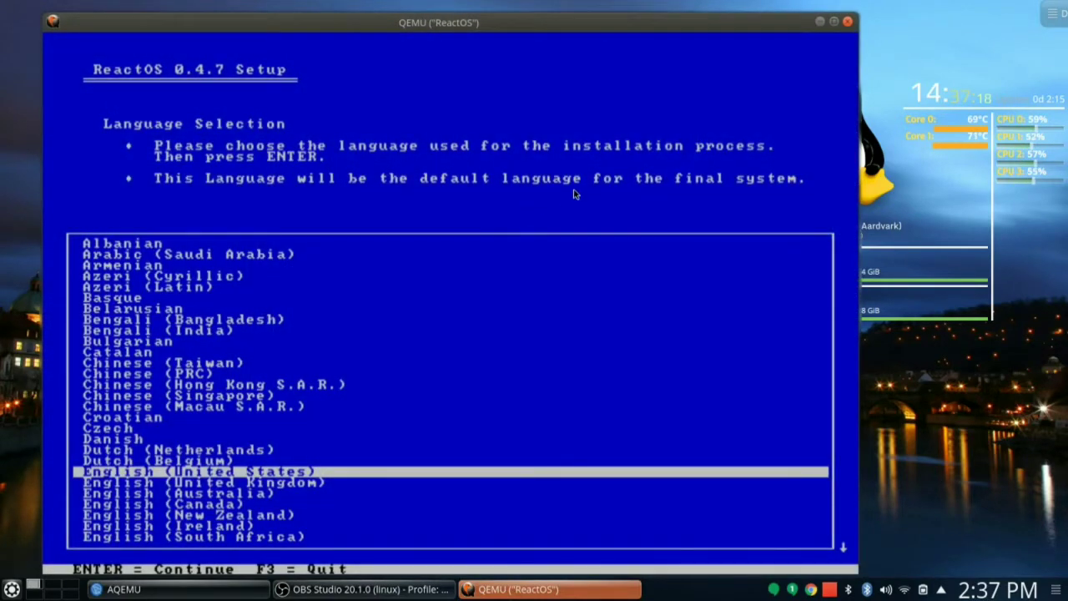
key(Return)
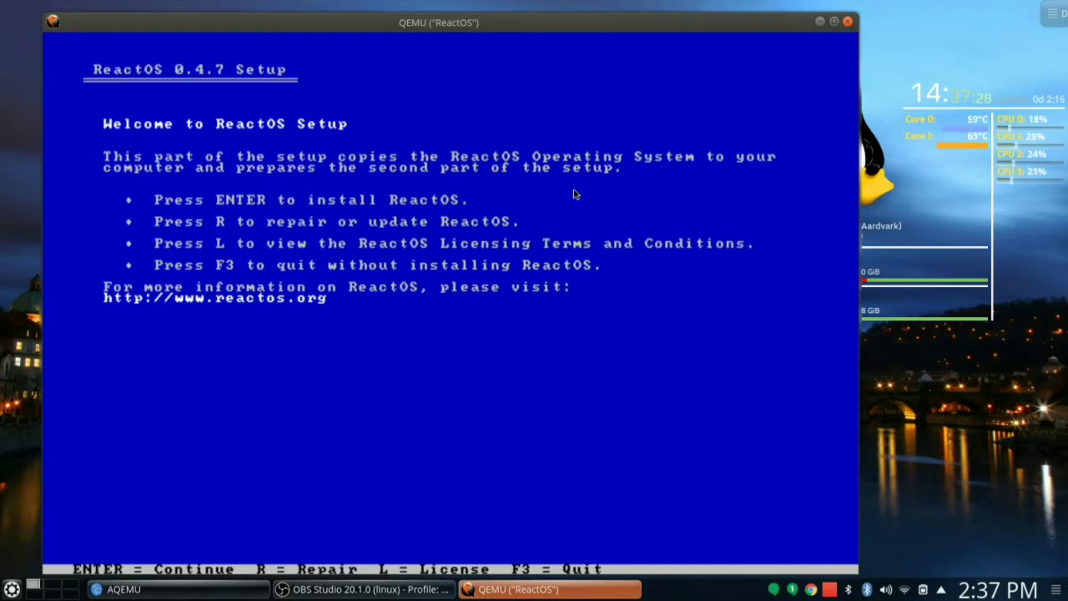
key(Return)
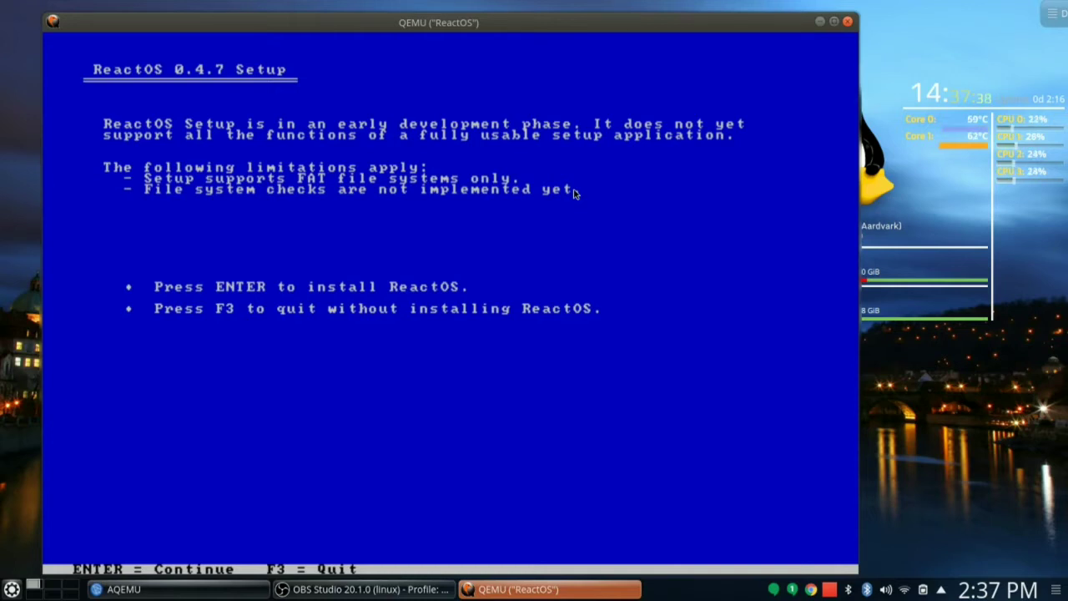
key(Return)
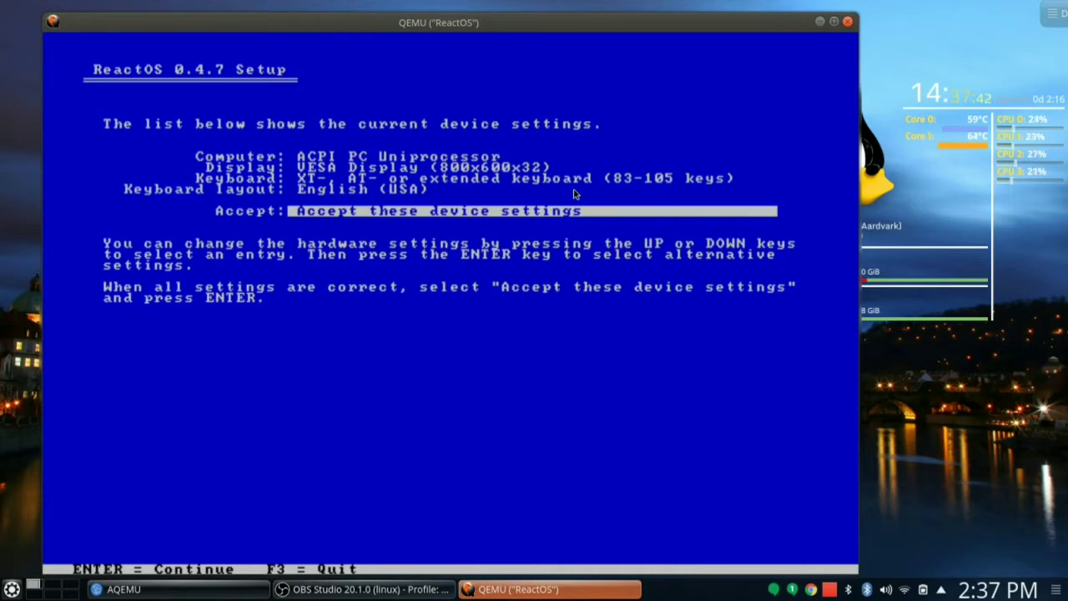
key(Return)
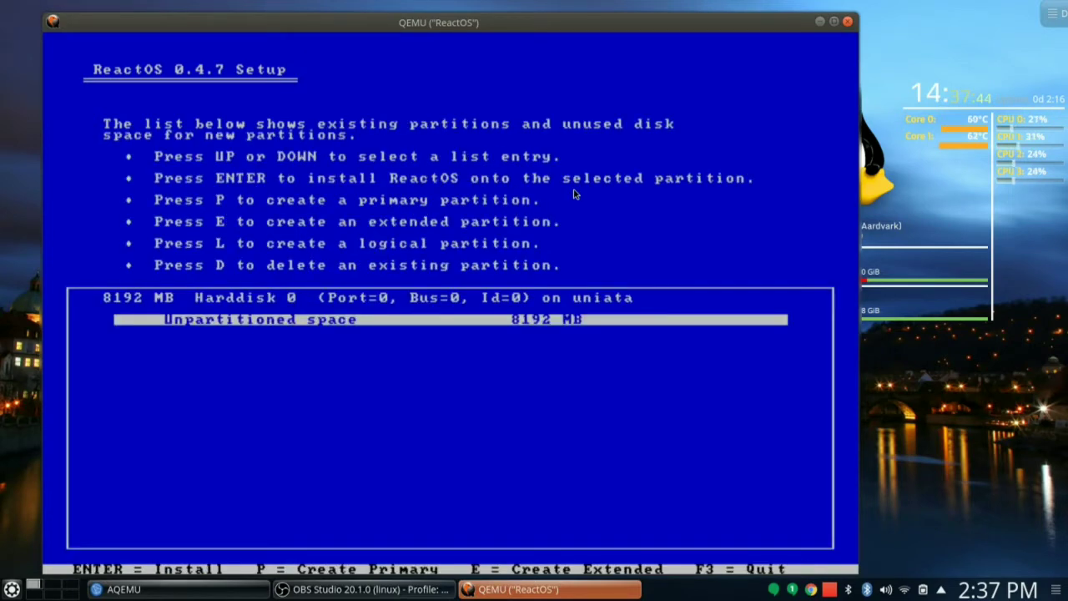
Install to the 8192 MB space, quick-format FAT, \ReactOS directory, MBR/VBR bootloader, then reboot
key(Return)
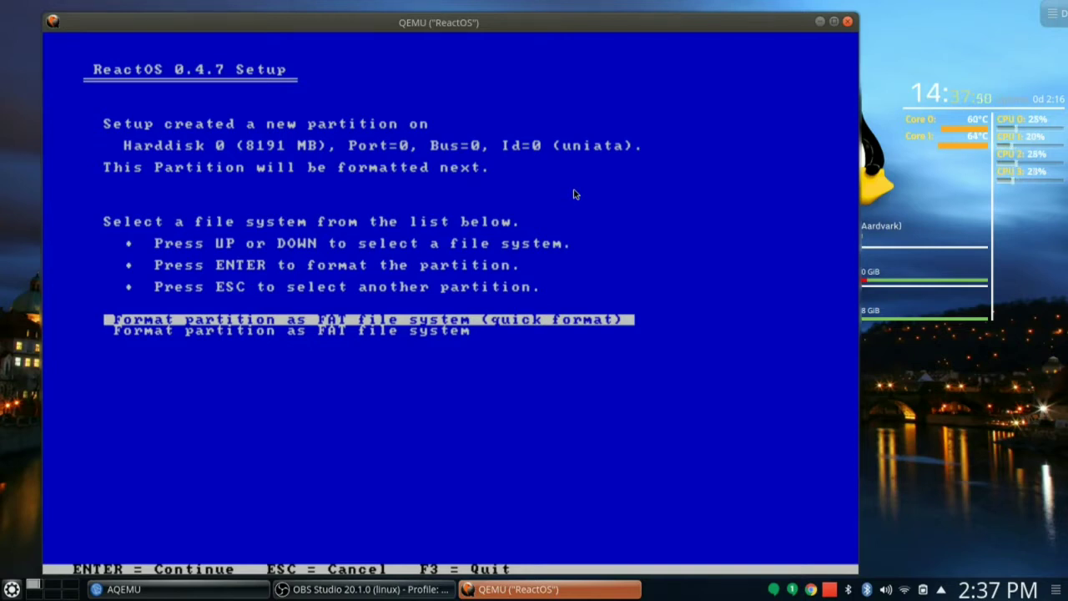
key(Return)
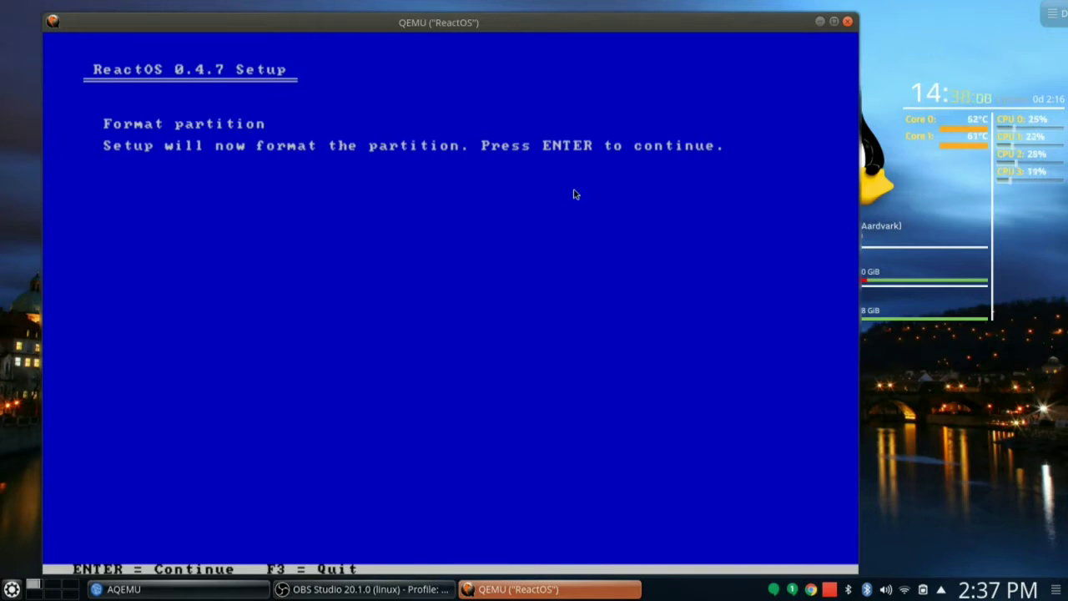
key(Return)
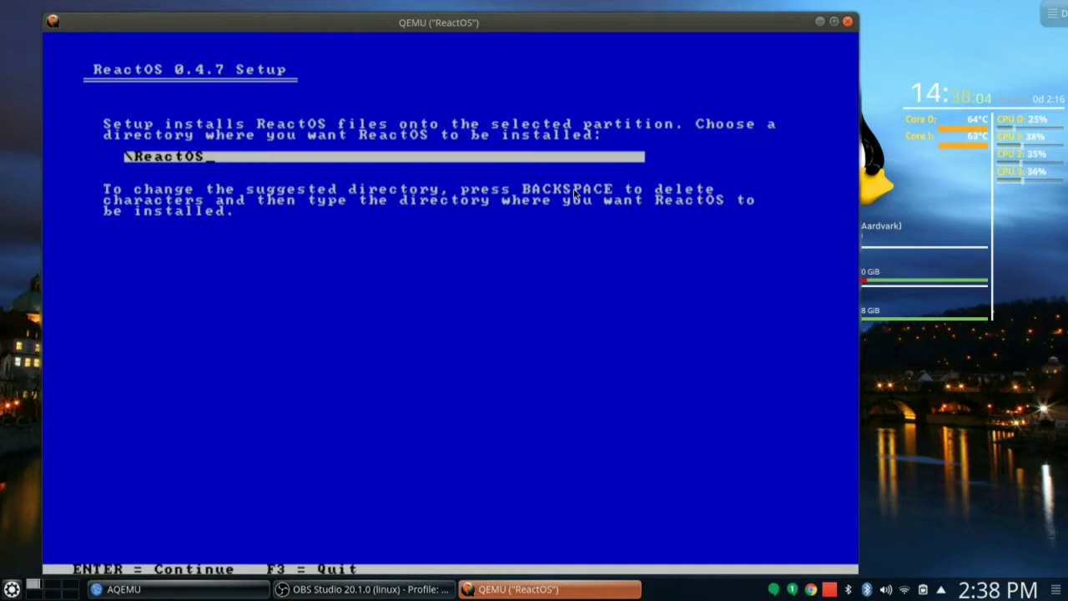
key(Return)
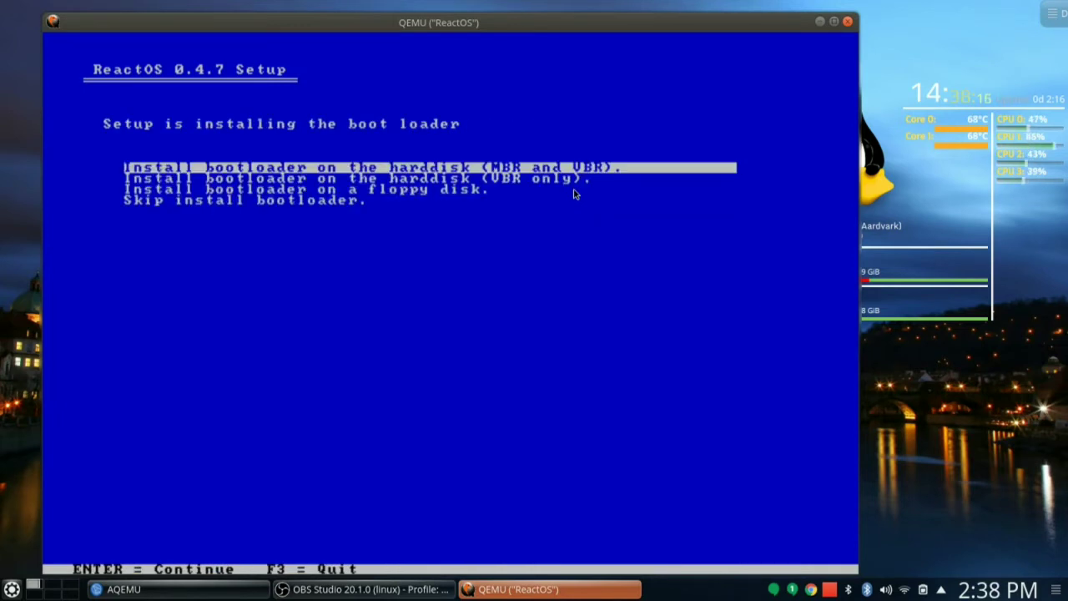
key(Return)
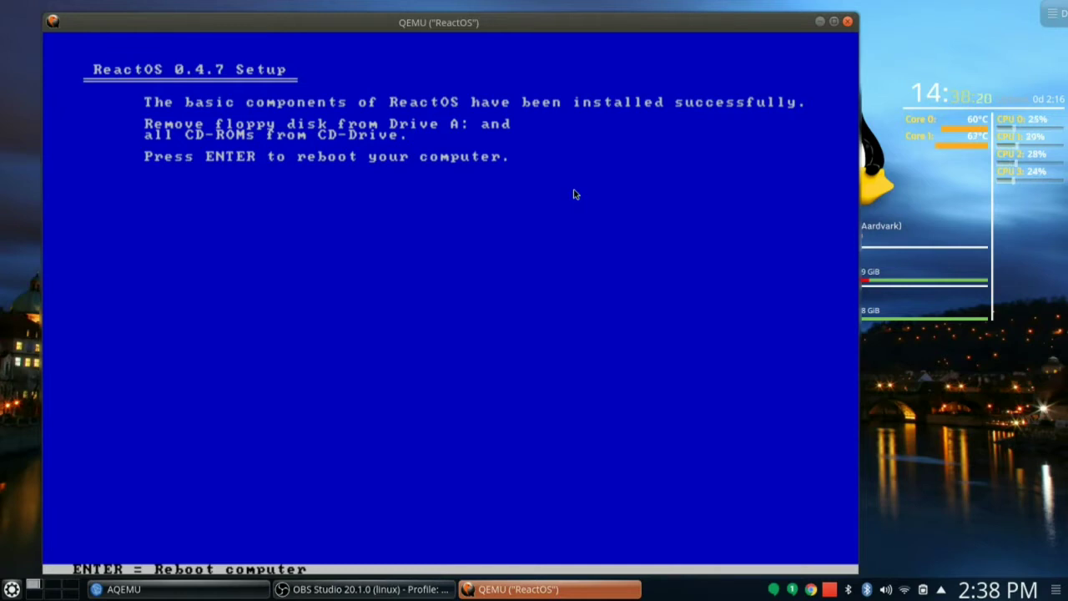
key(Return)
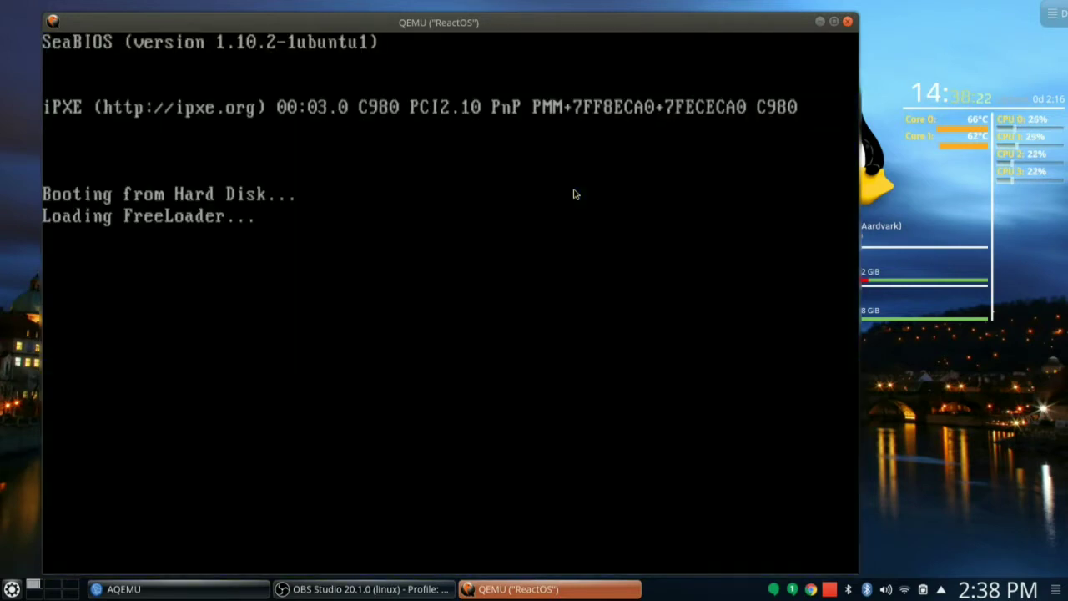
Boot ReactOS into the setup wizard and move past the welcome, GPL licence and acknowledgements pages
key(Return)
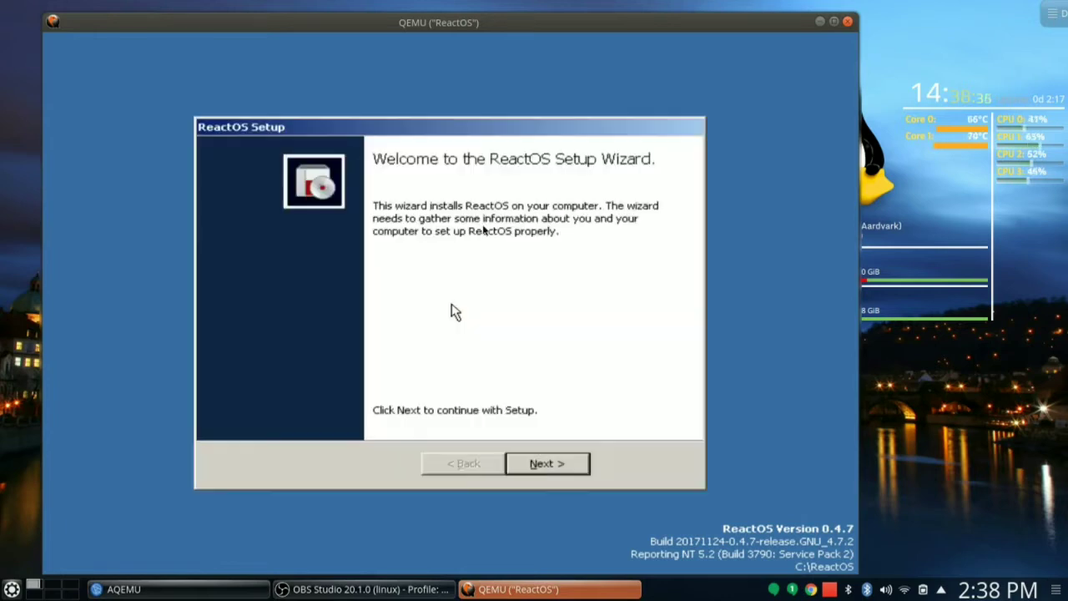
click(623, 97)
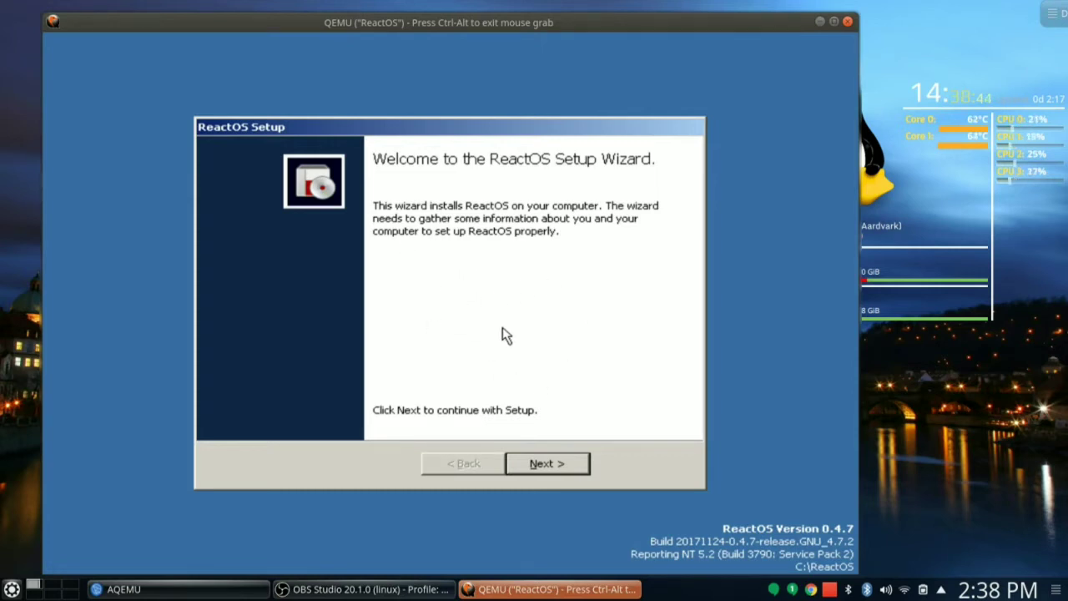
click(540, 467)
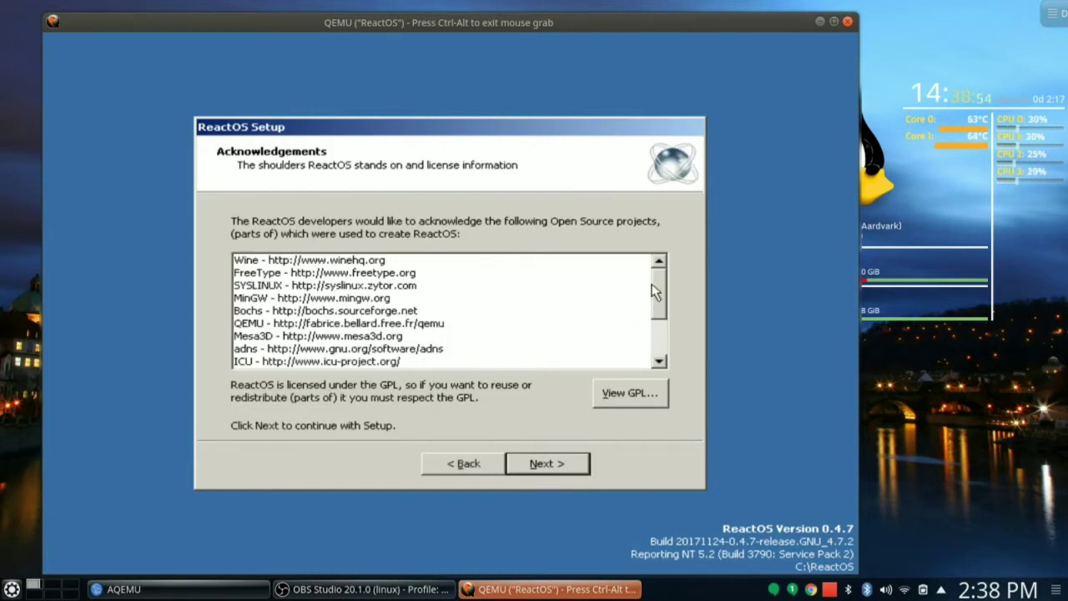
drag(657, 292, 664, 265)
click(630, 393)
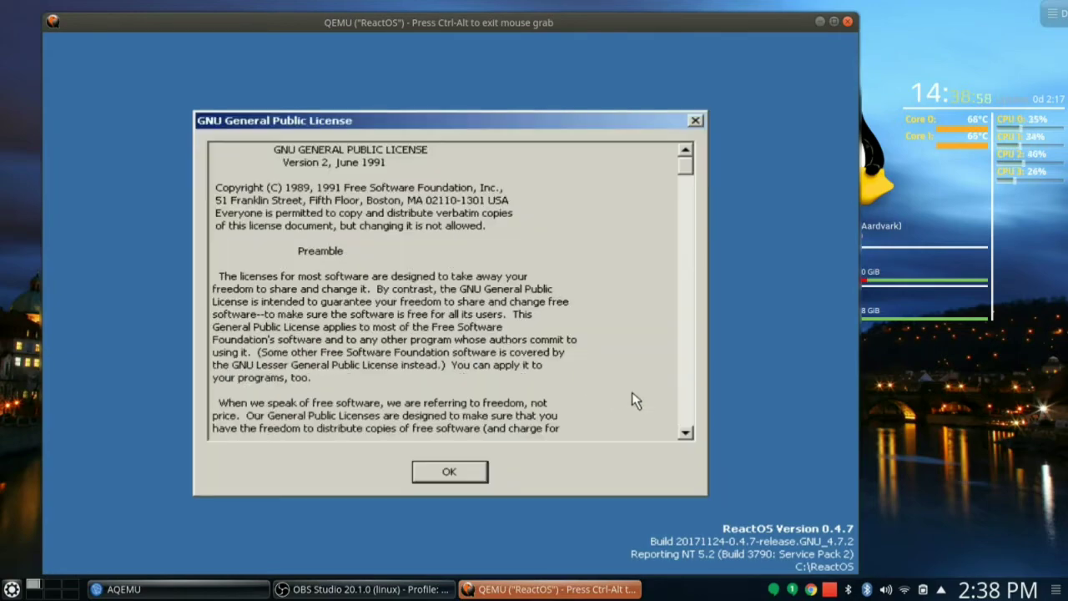
drag(683, 172, 652, 425)
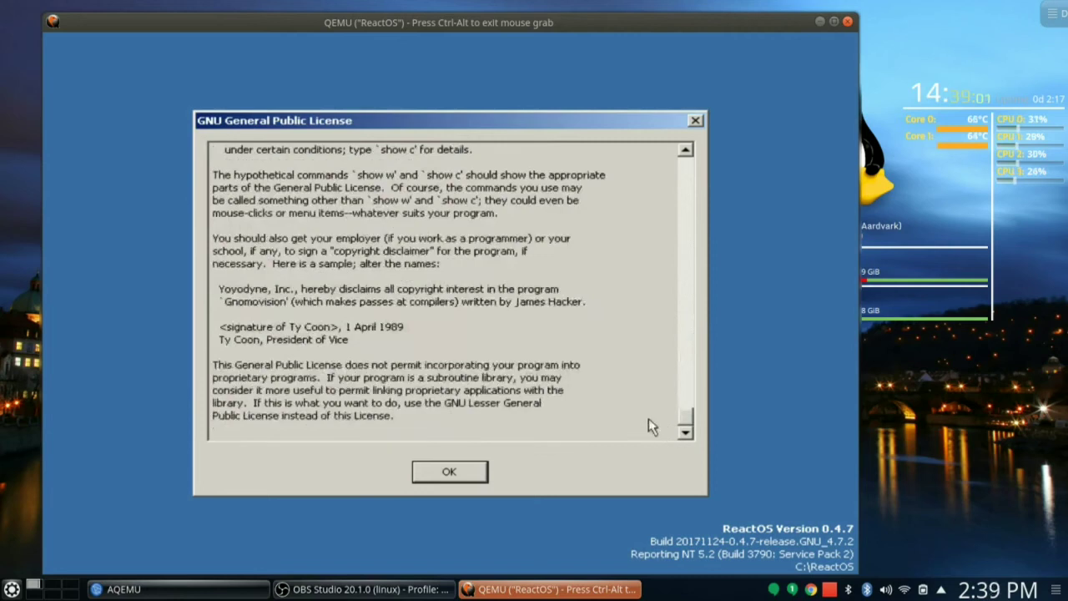
click(422, 473)
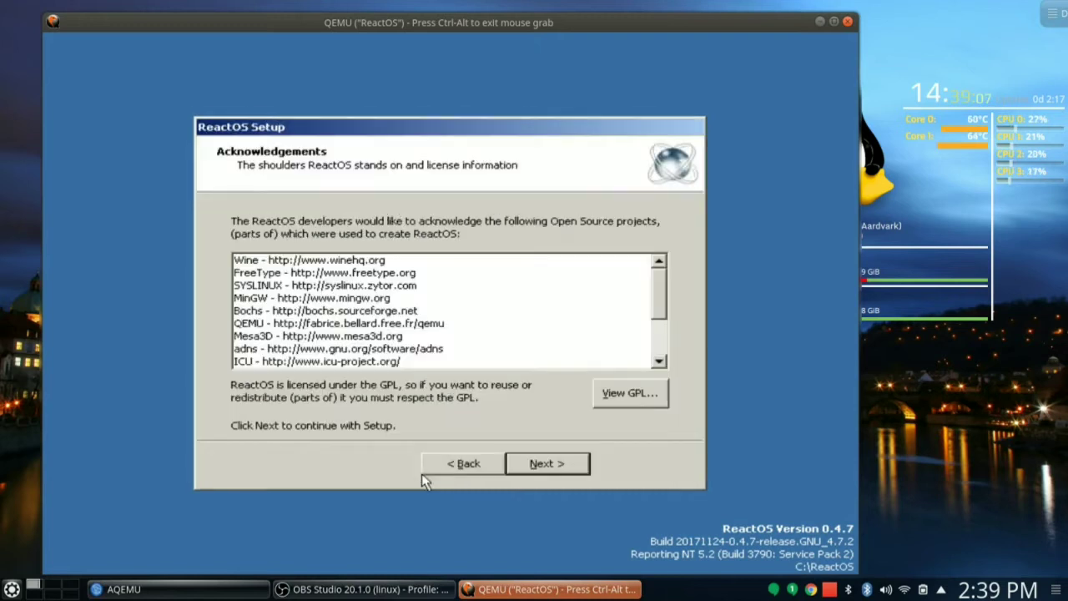
click(531, 468)
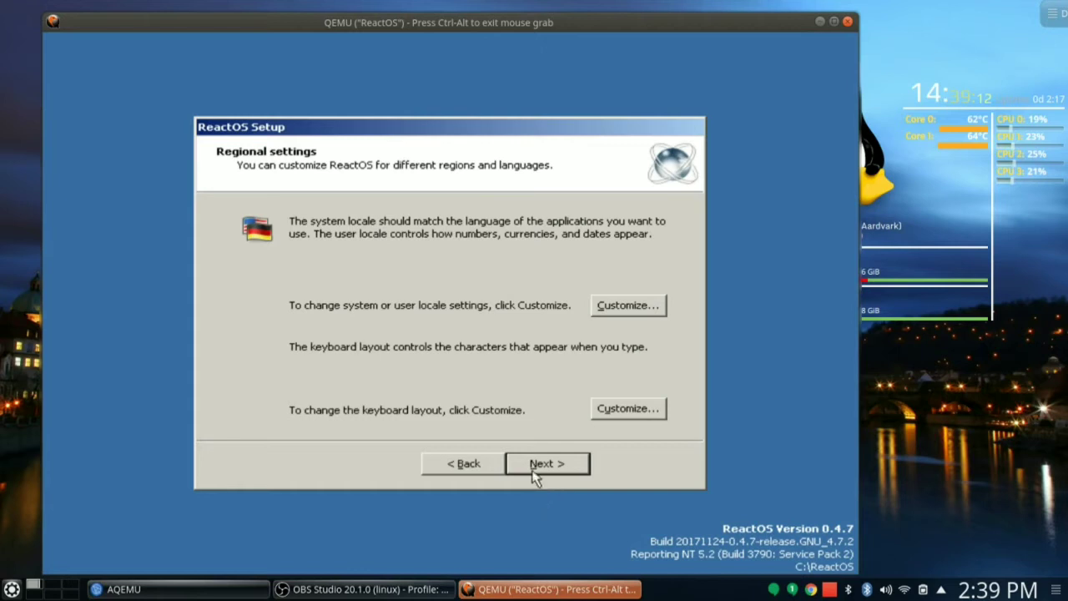
Pass regional settings and enter the owner name and organization 'Not even remotely'
click(535, 471)
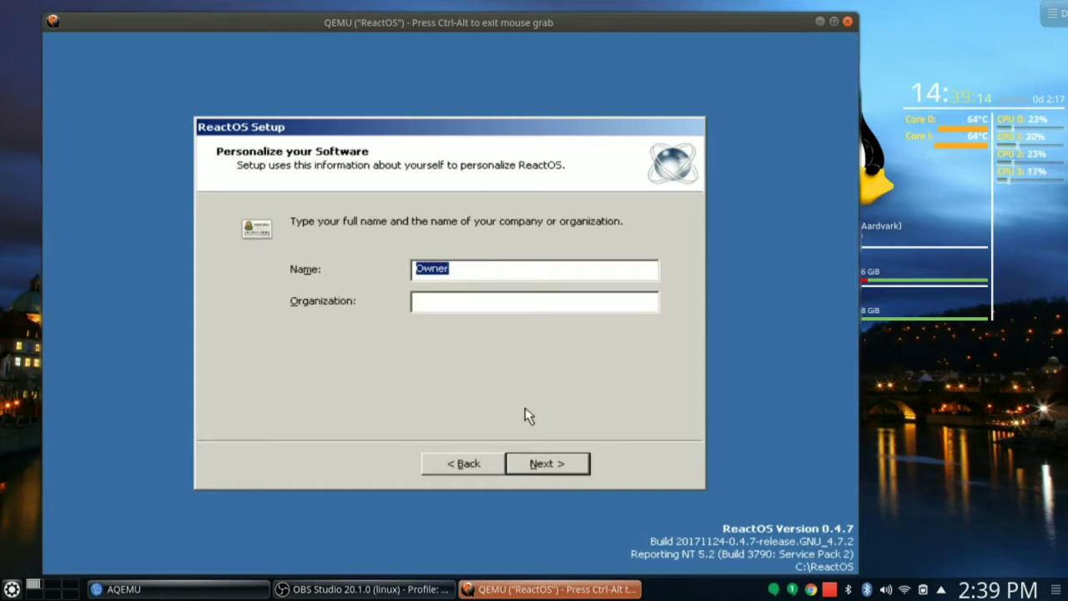
text(Me)
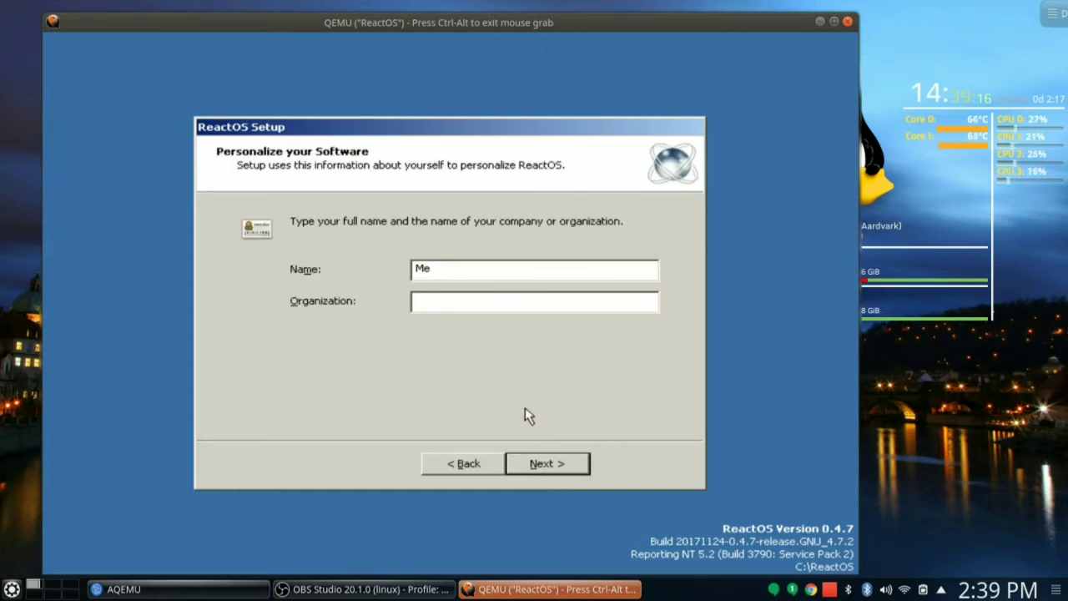
text( Myself I)
click(464, 300)
text(No)
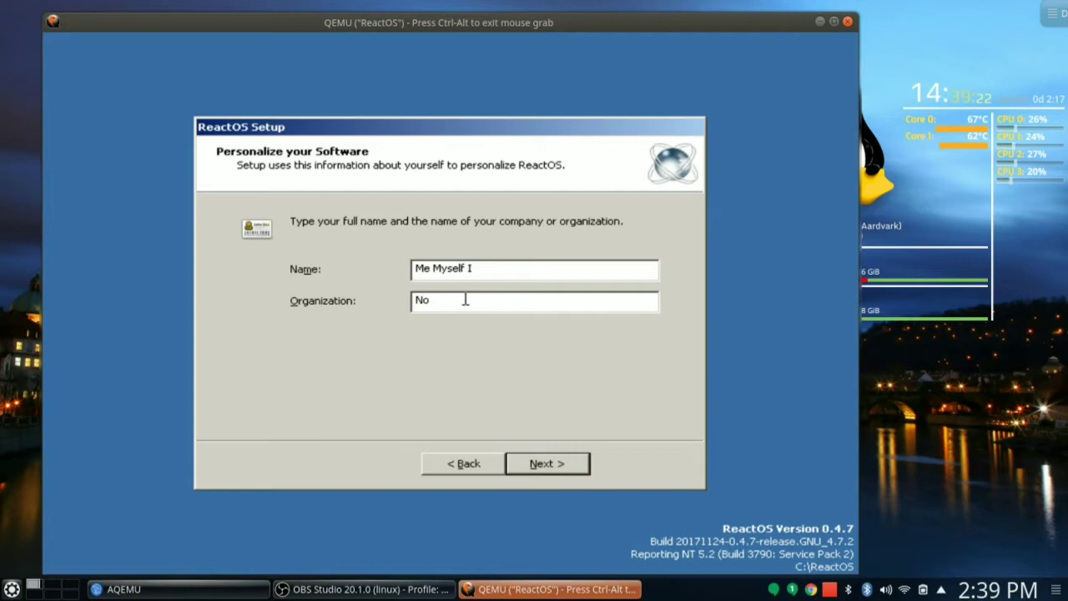
text(t even remotely)
click(543, 464)
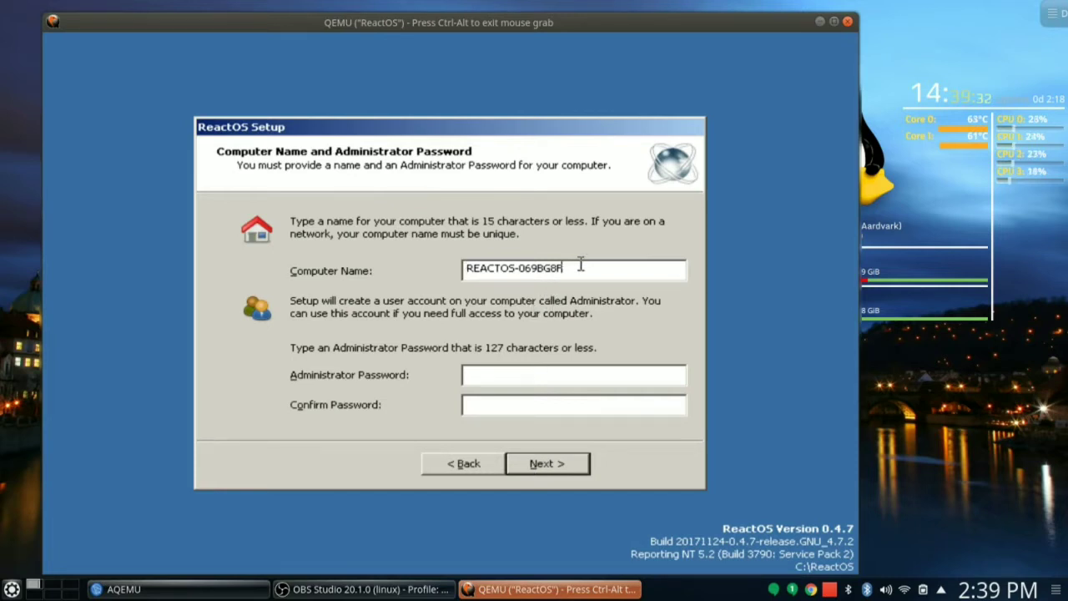
Keep computer name REACTOS-069BG8F and set and confirm the Administrator password
click(540, 374)
text(*****)
key(Tab)
text(***)
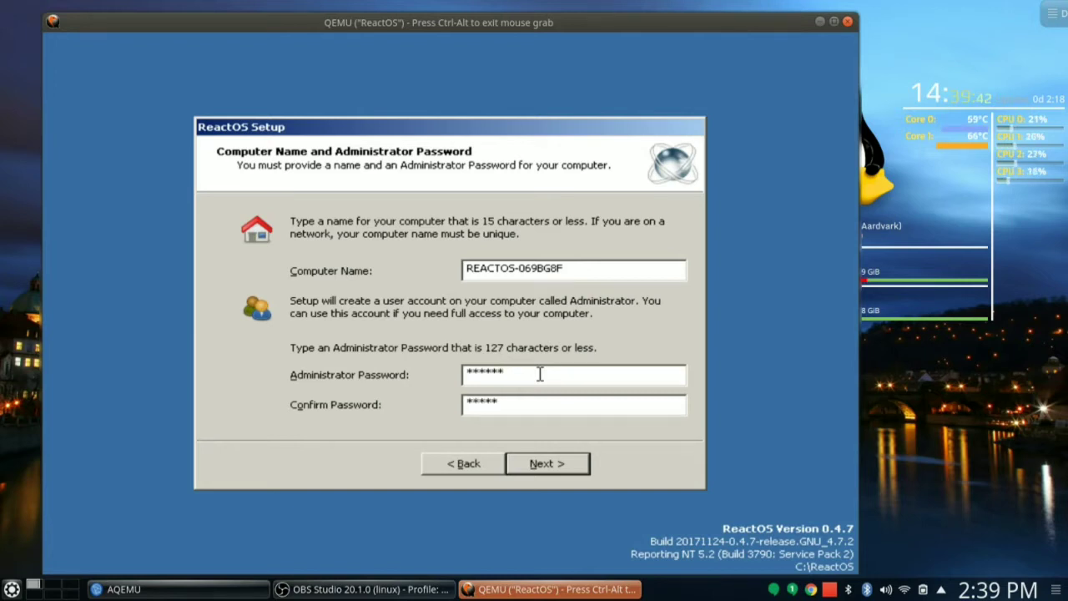
text(*)
click(540, 465)
click(544, 468)
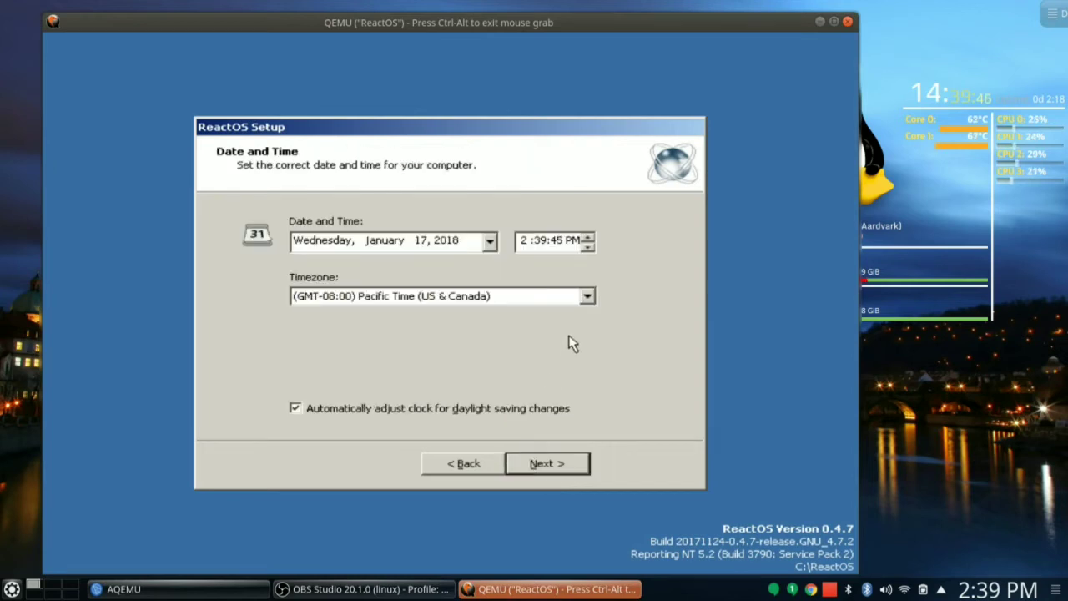
Set the timezone to Eastern Time (US & Canada) and accept the date and time
click(588, 298)
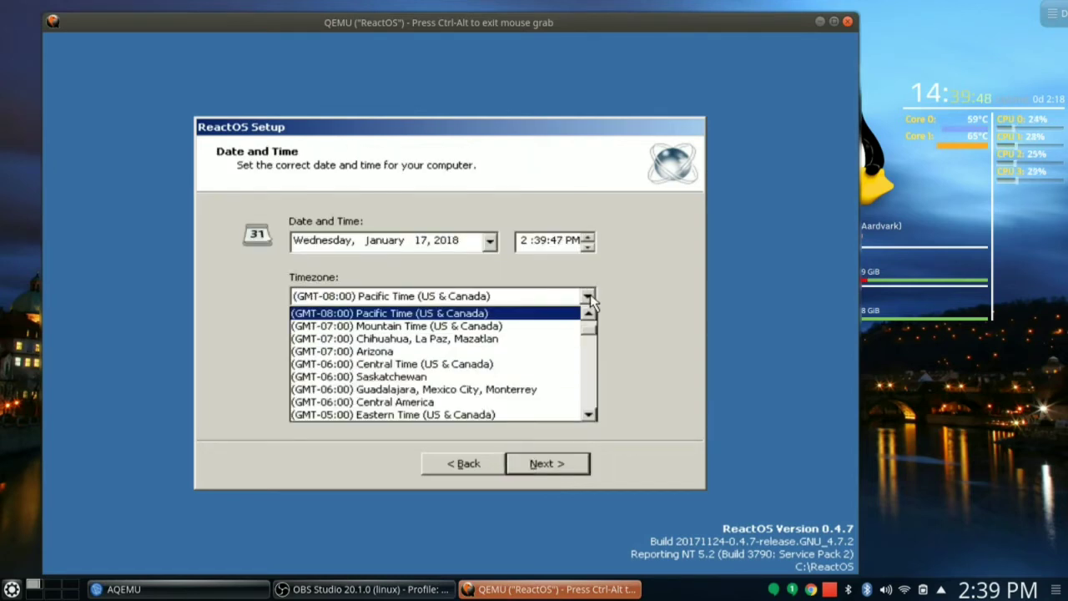
scroll(498, 396, down, 1)
click(492, 377)
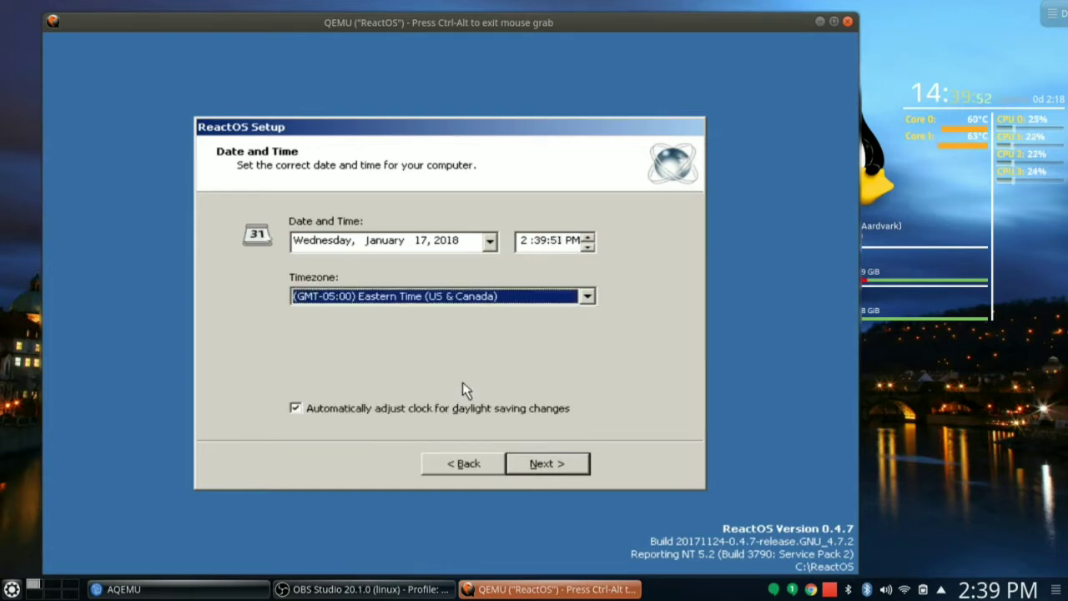
click(522, 464)
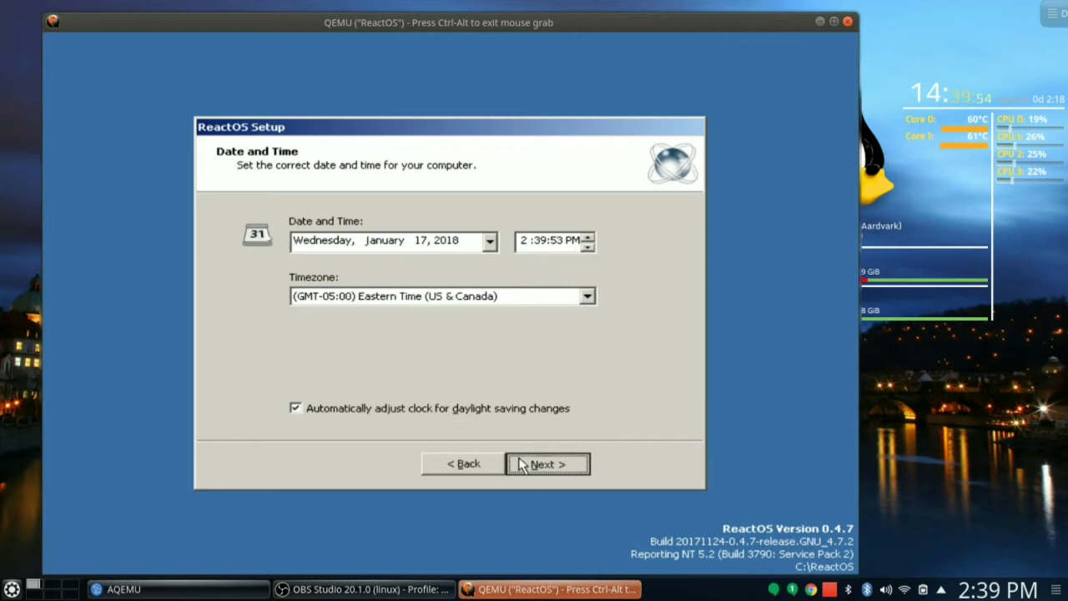
Choose the Classic theme and keep typical network and default workgroup settings
click(292, 337)
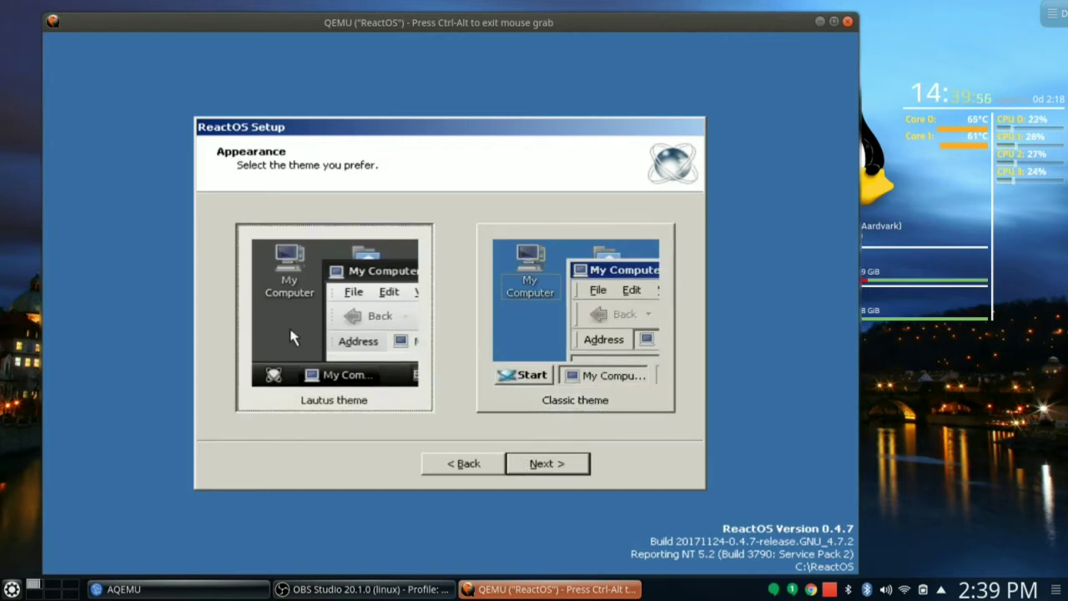
click(573, 326)
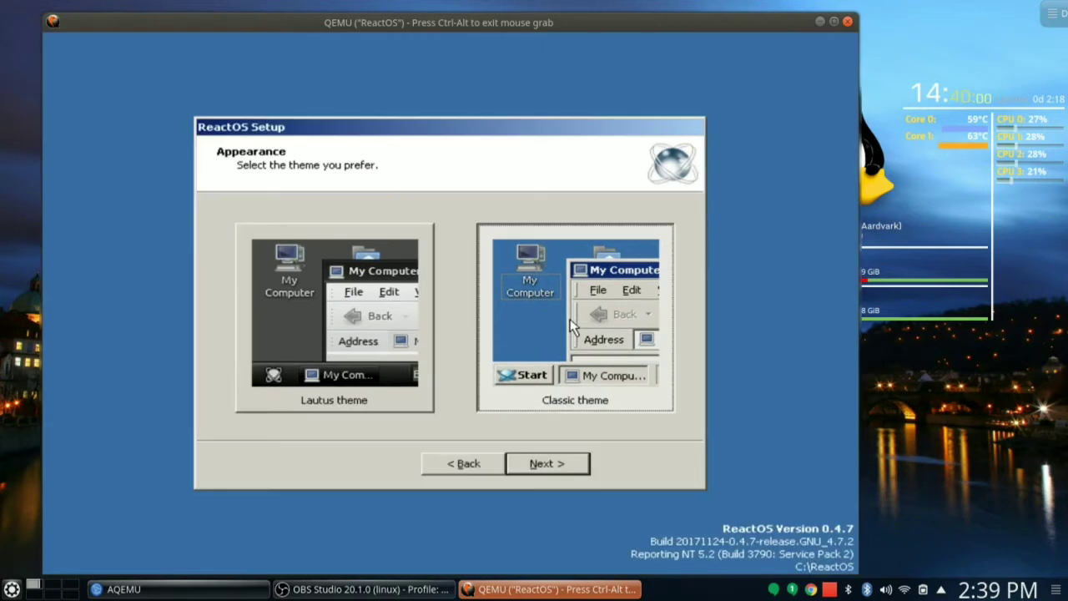
click(549, 470)
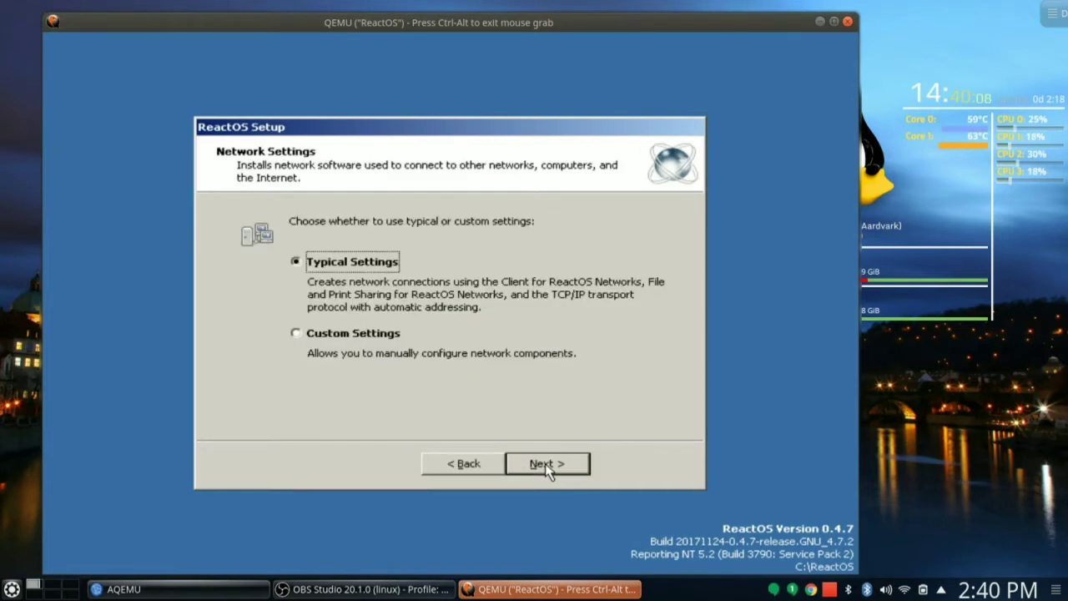
click(548, 470)
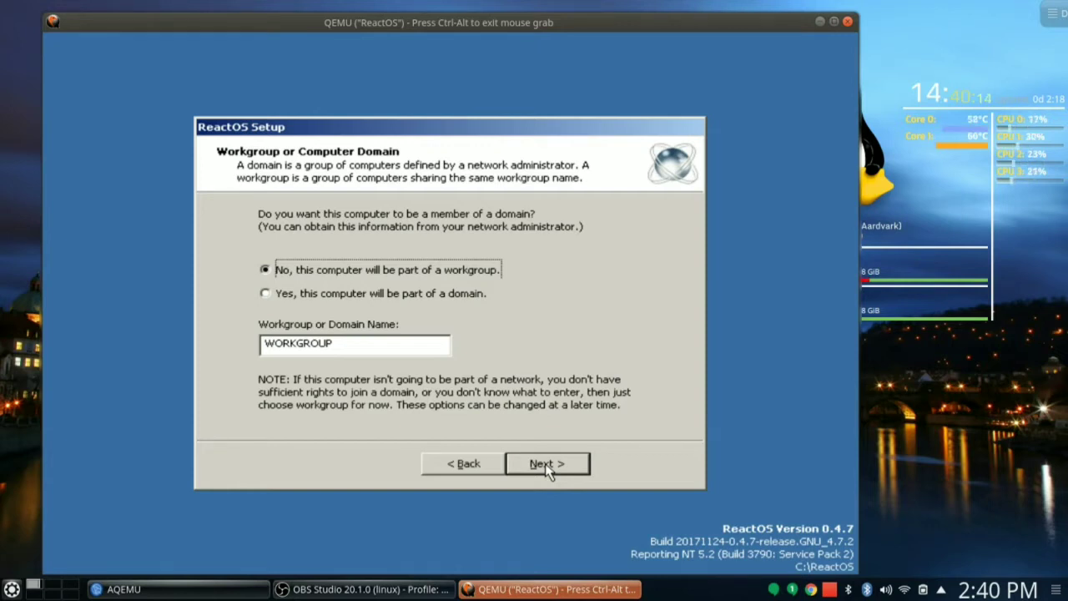
click(547, 466)
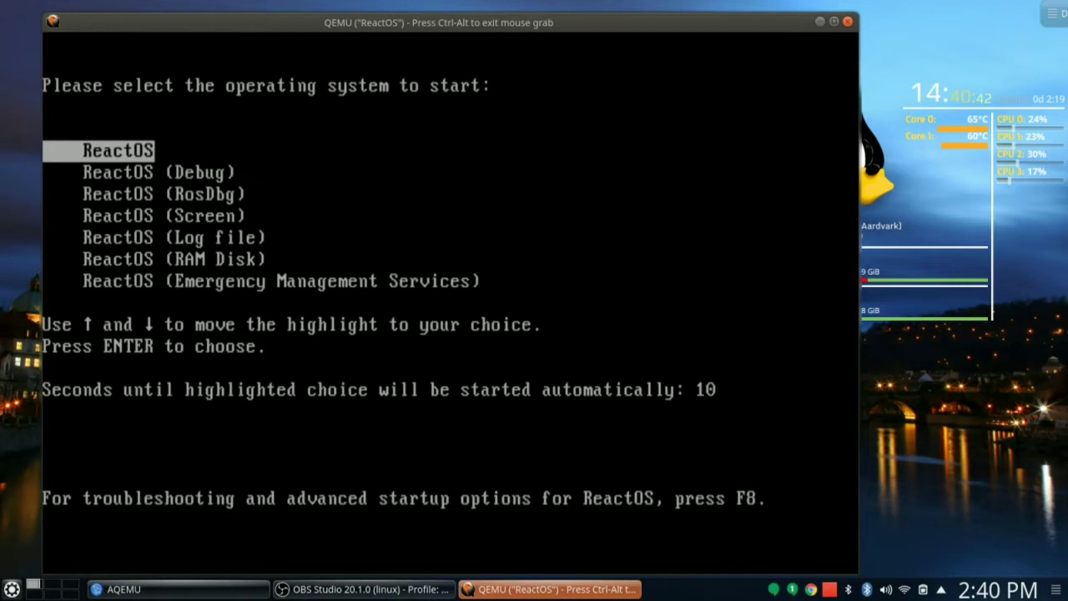
Boot ReactOS from the boot menu and dismiss the failed ACPI and audio driver wizards
key(Return)
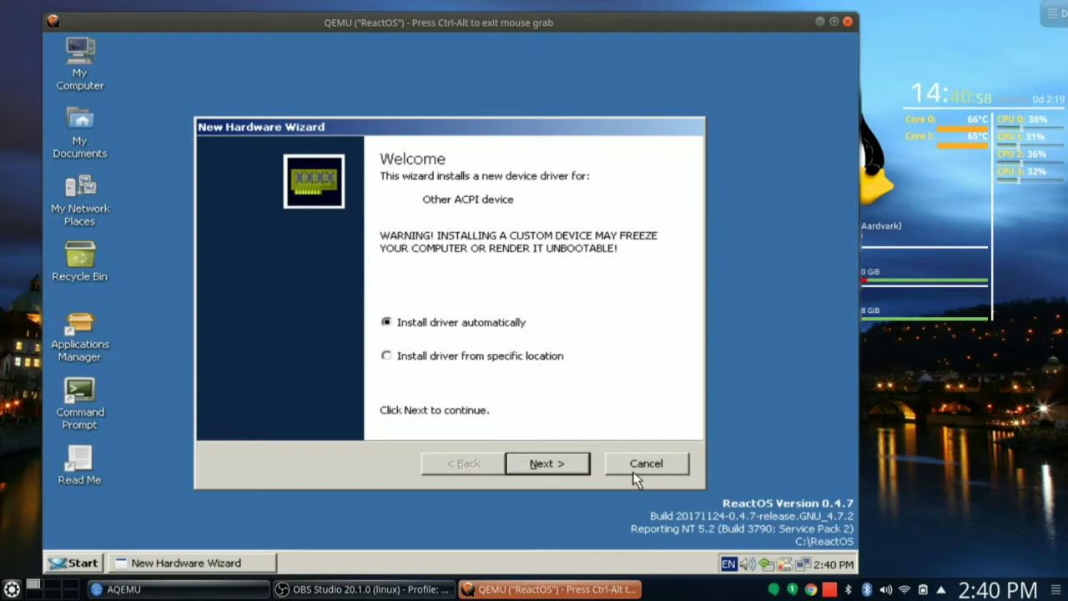
click(549, 469)
click(549, 469)
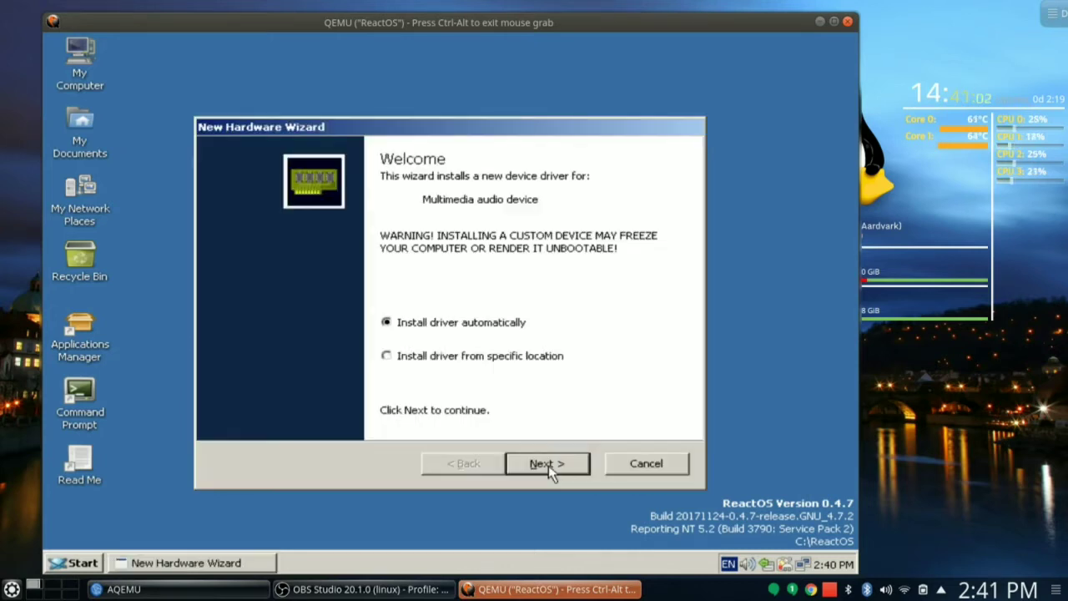
click(548, 465)
click(548, 465)
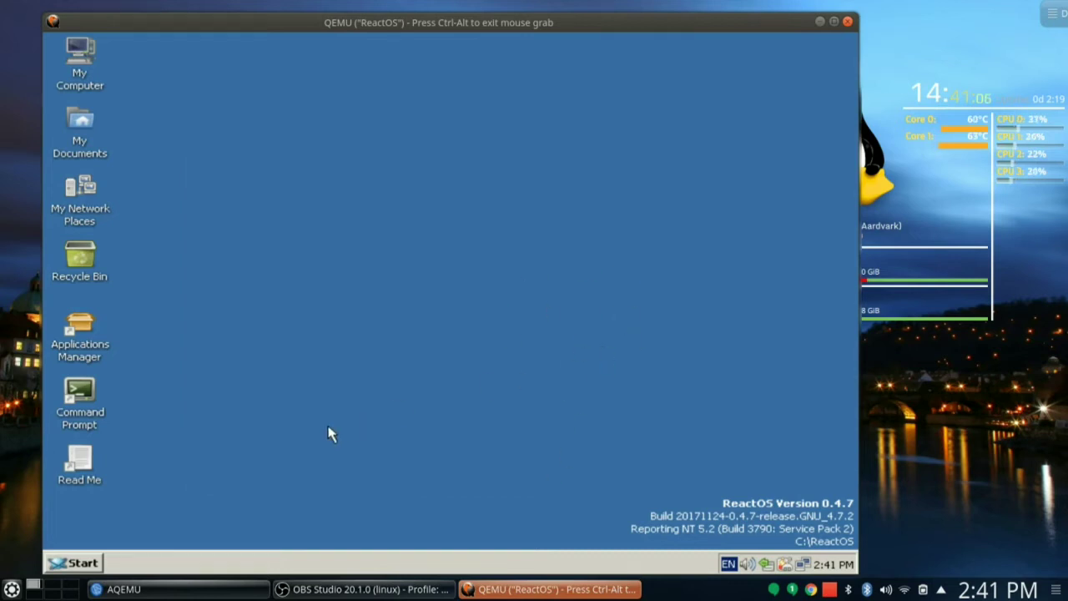
Launch Character Map from Accessories > System Tools and drag its window to the right
click(80, 564)
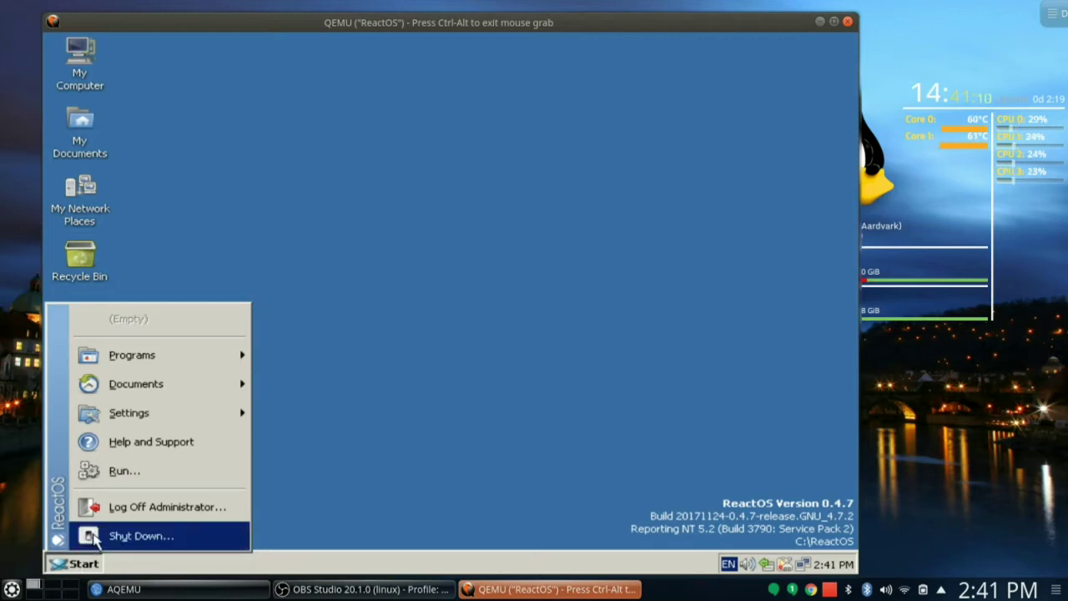
mouse_move(154, 355)
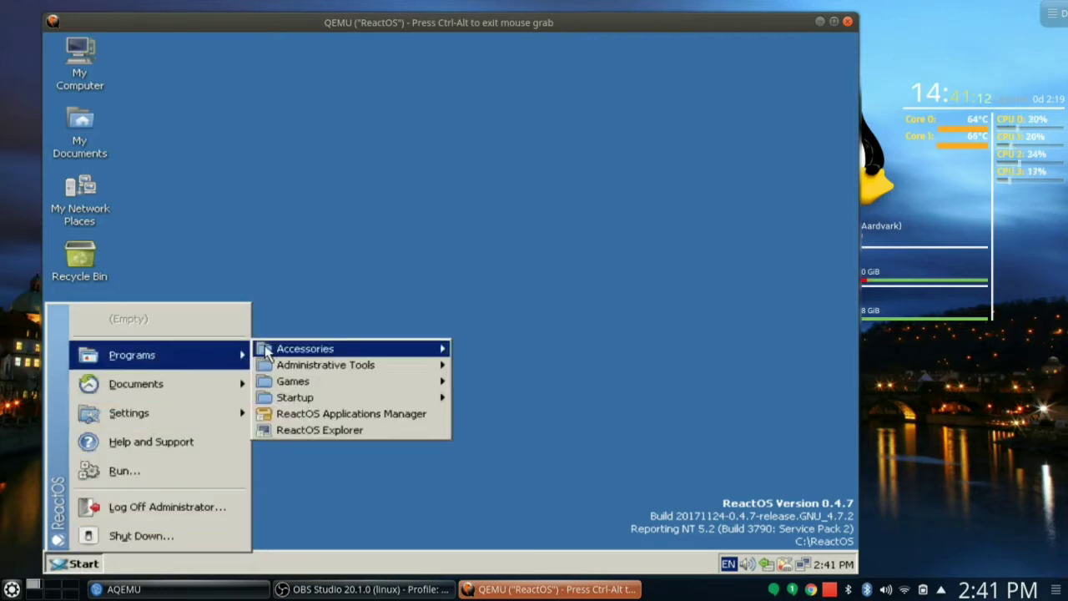
mouse_move(302, 353)
mouse_move(499, 367)
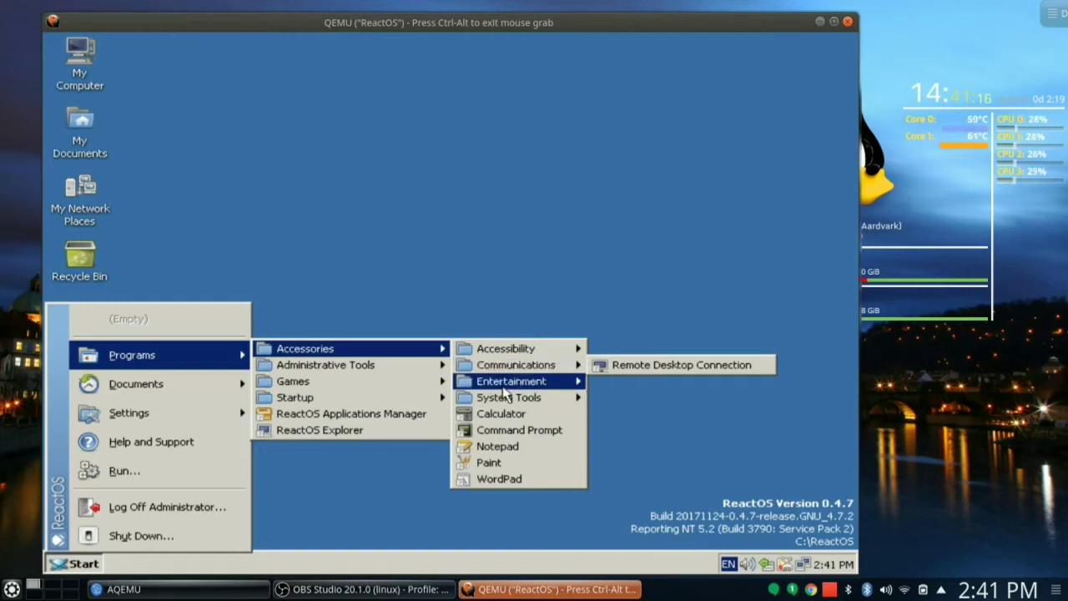
mouse_move(503, 404)
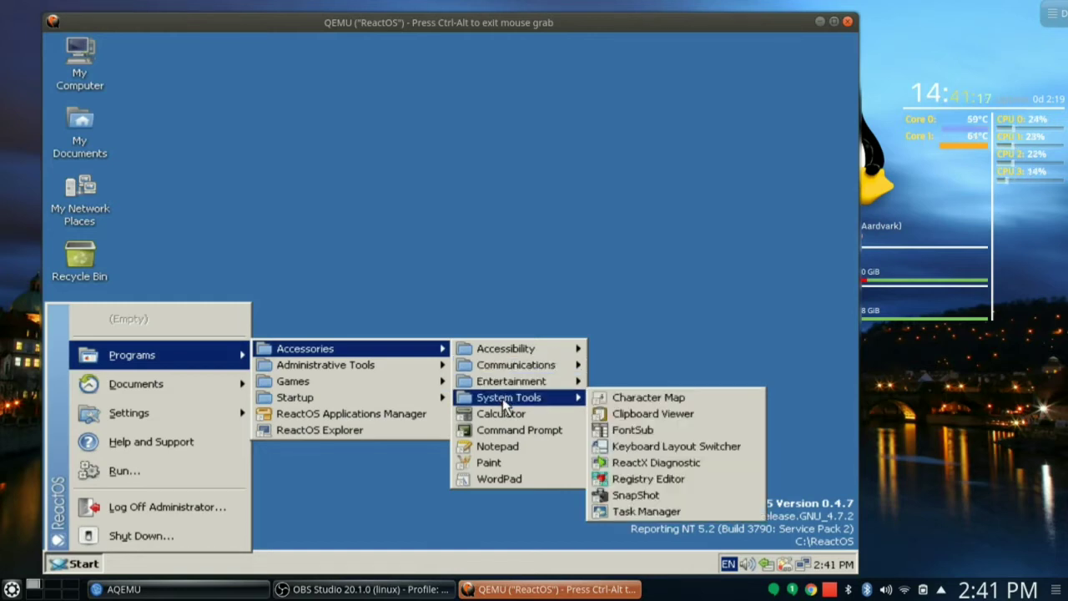
click(666, 399)
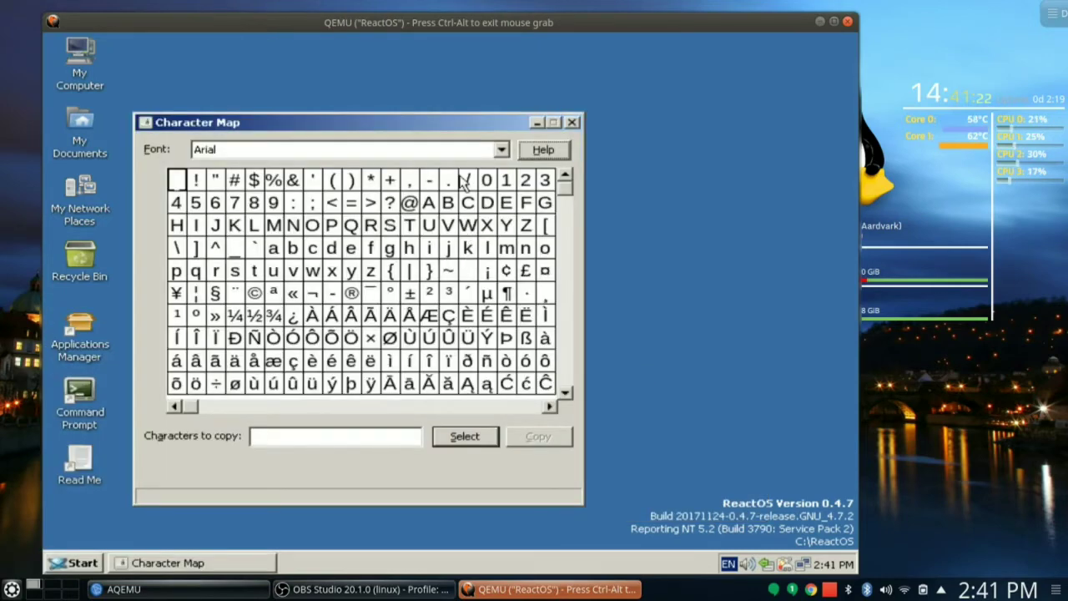
drag(429, 124, 682, 77)
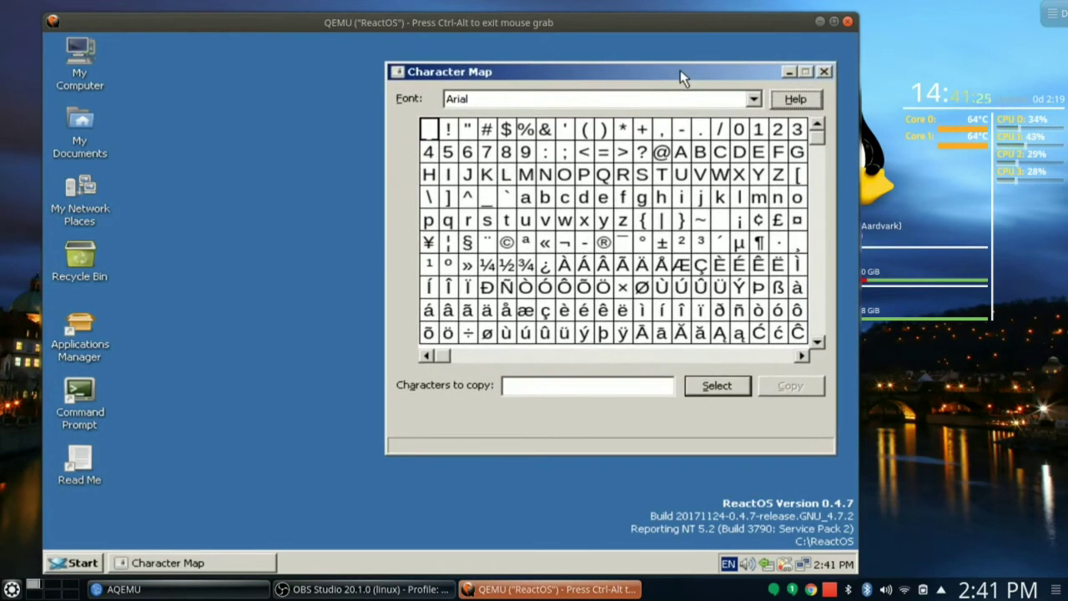
click(79, 565)
Launch Solitaire from the Games menu and move its window up and left
mouse_move(232, 358)
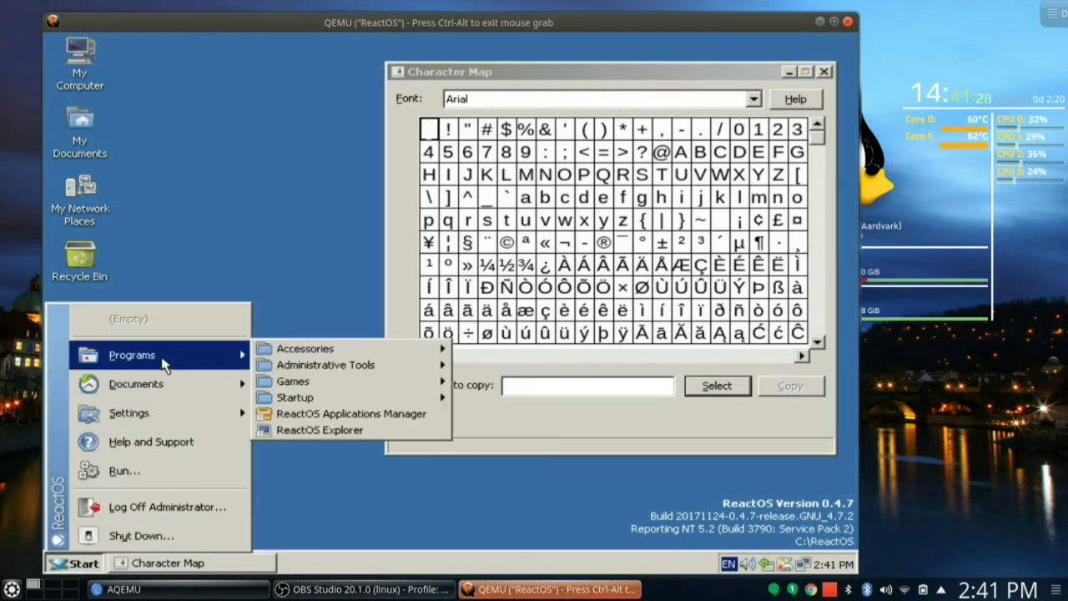
mouse_move(313, 383)
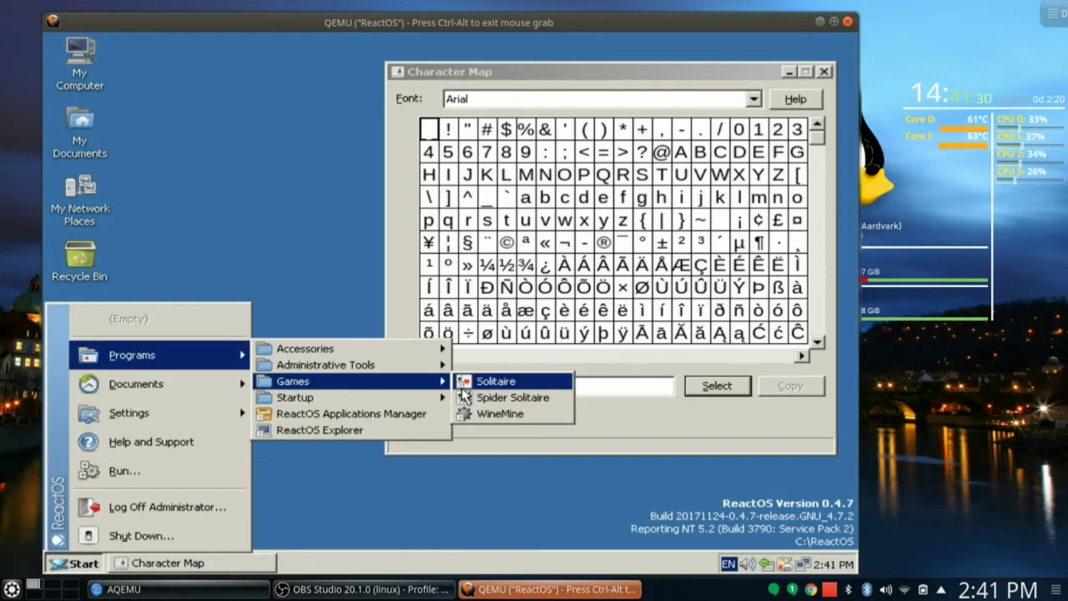
click(462, 386)
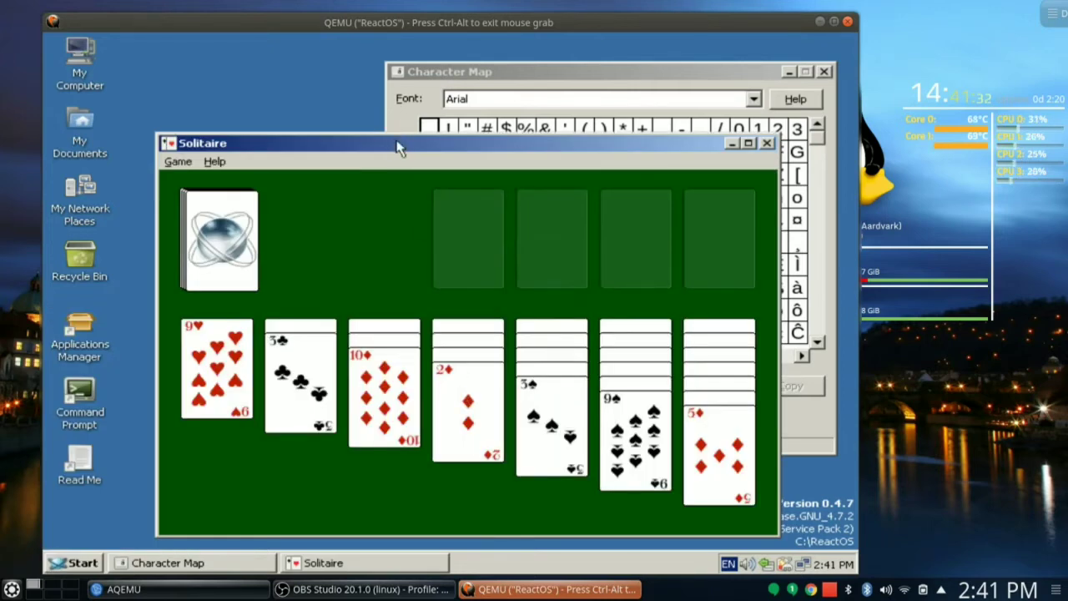
drag(398, 148, 319, 123)
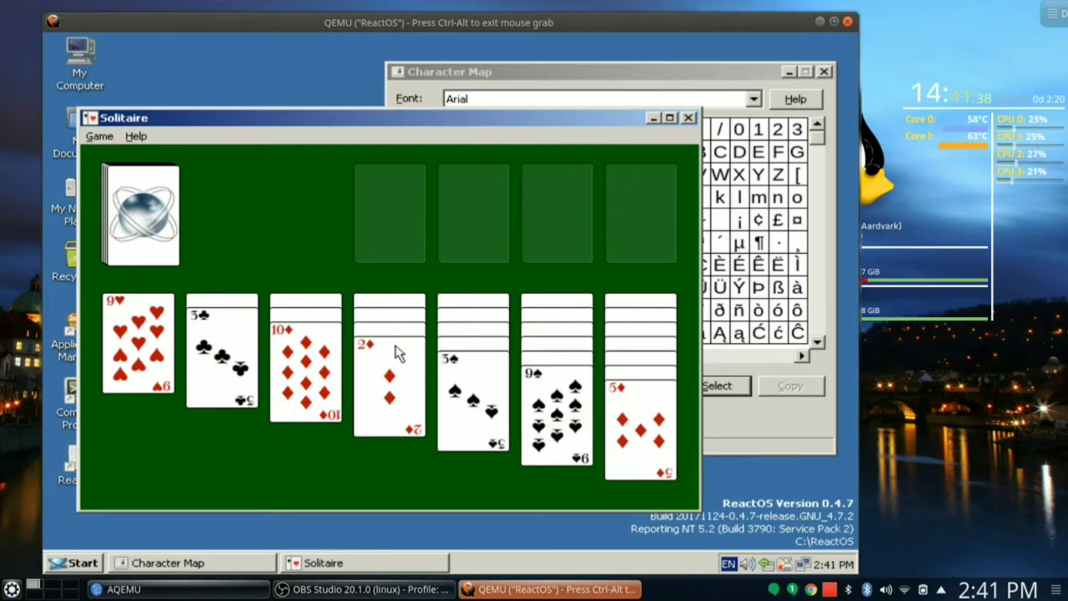
Move 9♠ onto 10♦, 3♠ onto 4♦, 8♥ onto 9♠ and 2♦ onto 3♠, uncovering K♠
drag(565, 398, 333, 384)
click(541, 392)
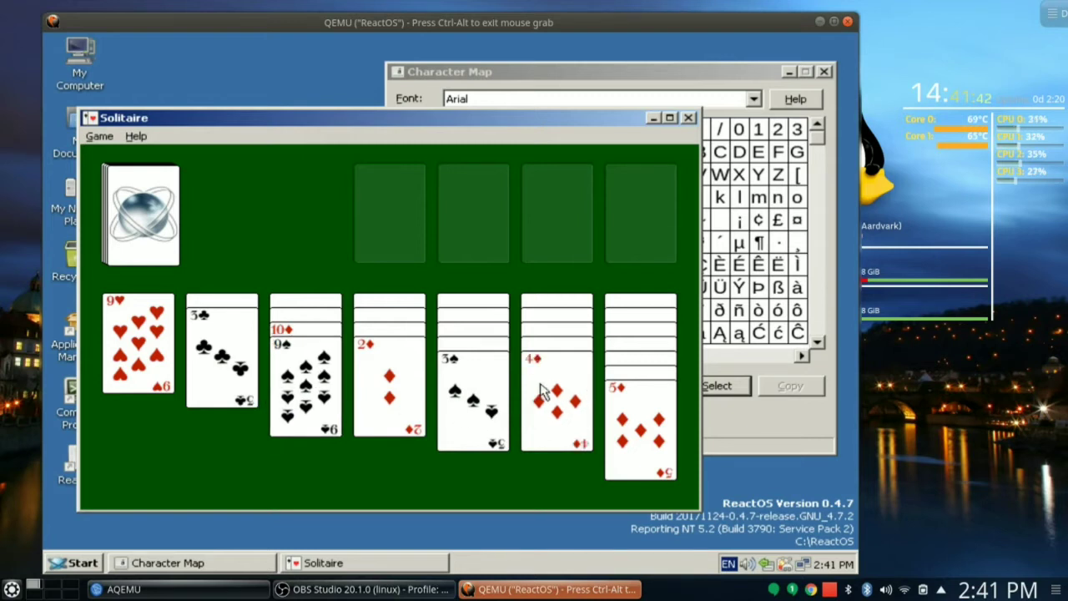
drag(493, 409, 569, 424)
click(468, 377)
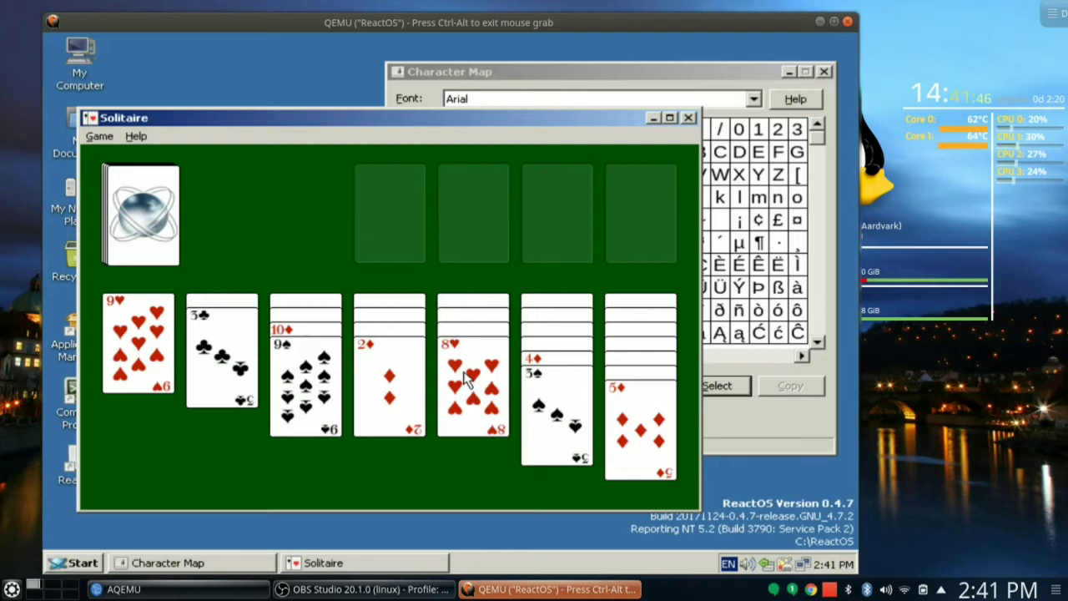
drag(467, 377, 329, 392)
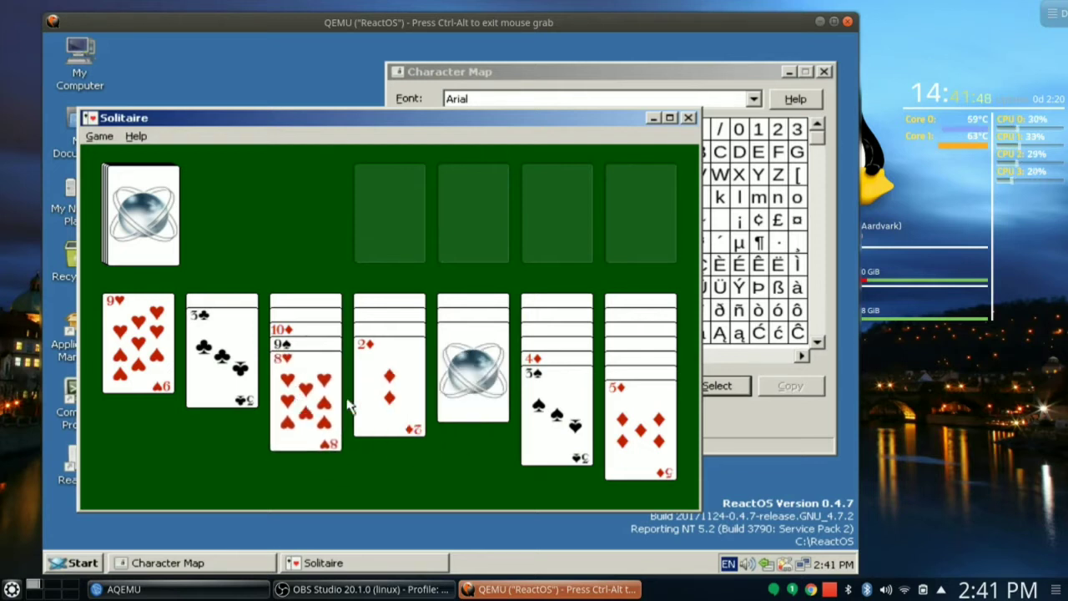
click(461, 384)
drag(370, 397, 536, 441)
click(380, 400)
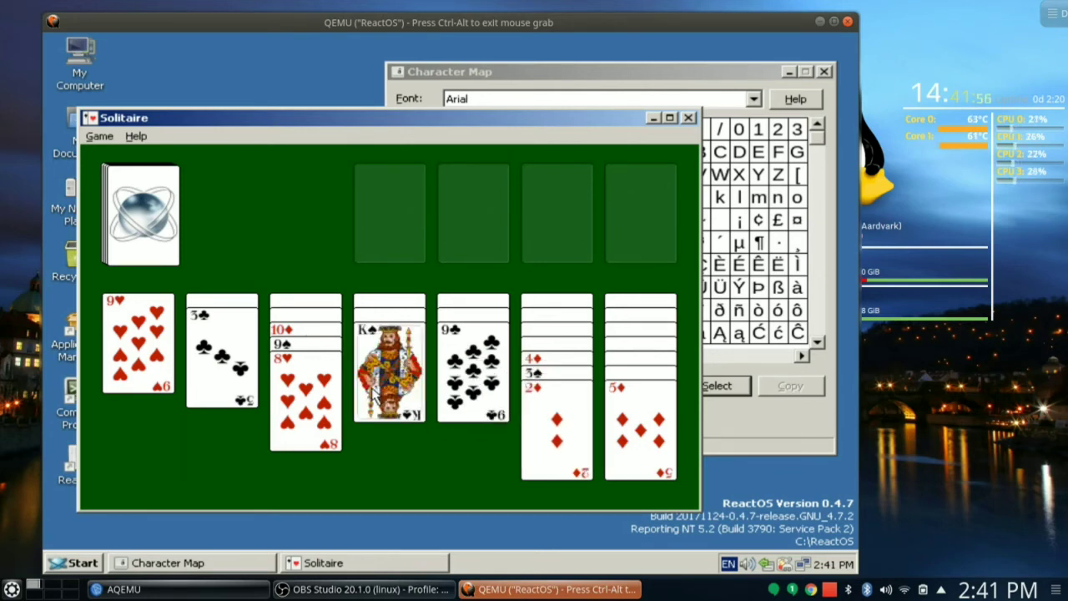
Launch WineMine, shift Solitaire down-right, and drag WineMine over Solitaire's corner
click(77, 563)
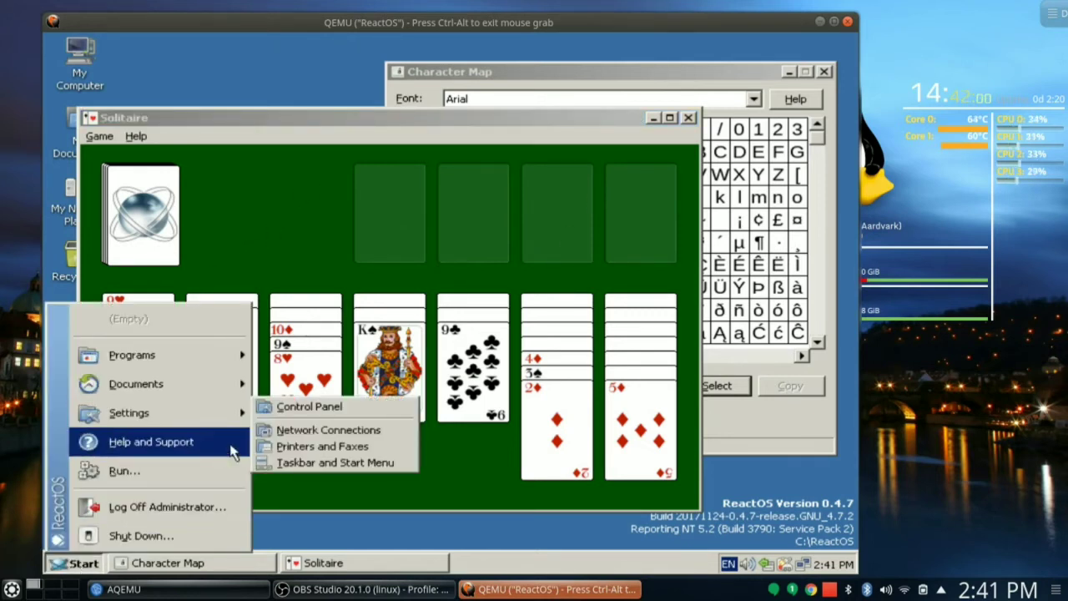
mouse_move(198, 355)
mouse_move(292, 384)
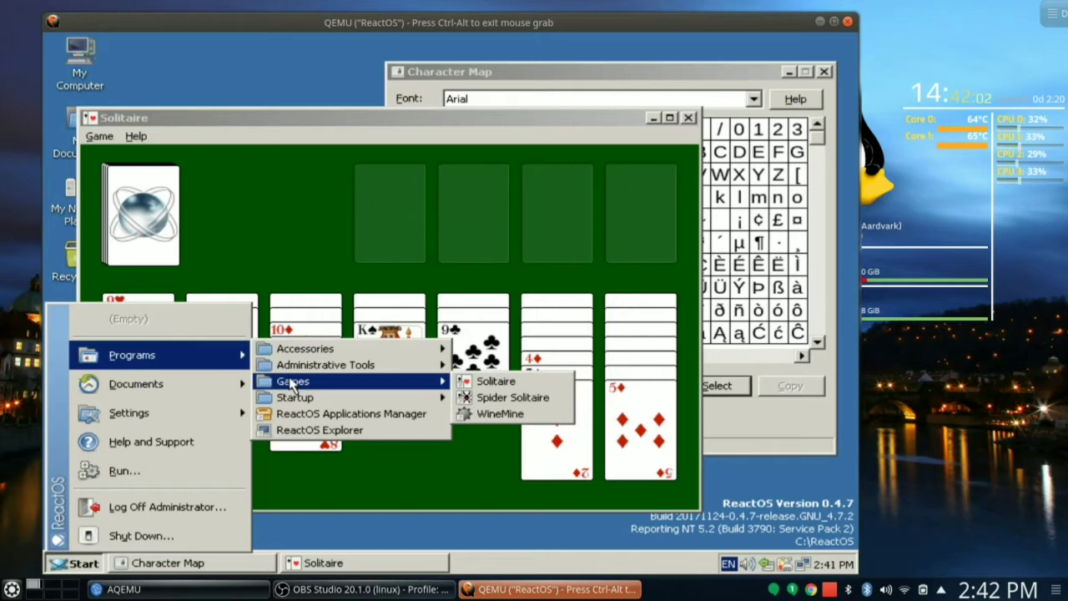
click(491, 413)
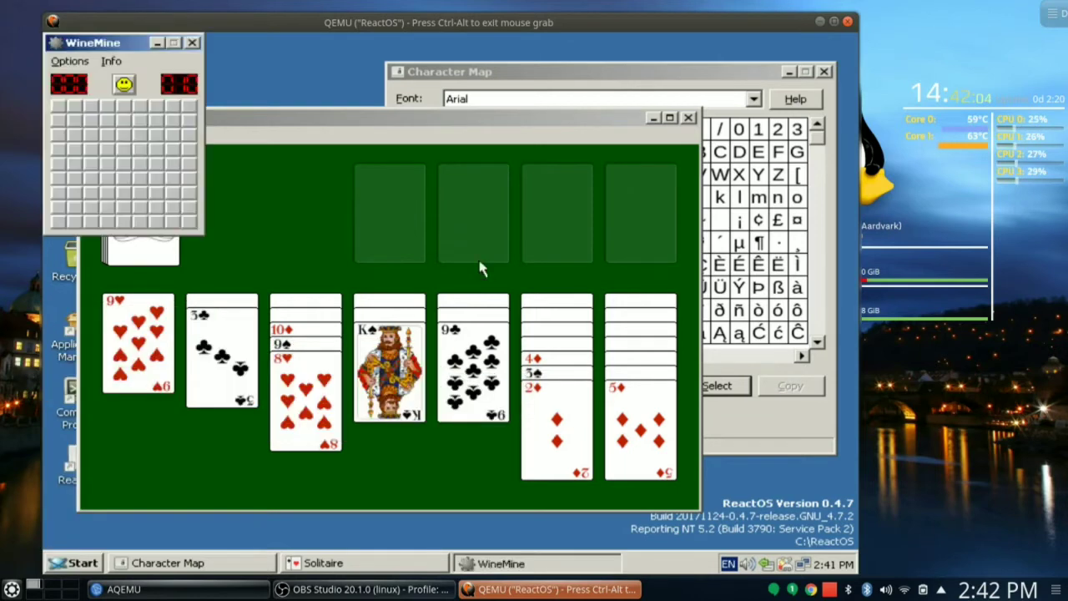
drag(462, 118, 532, 134)
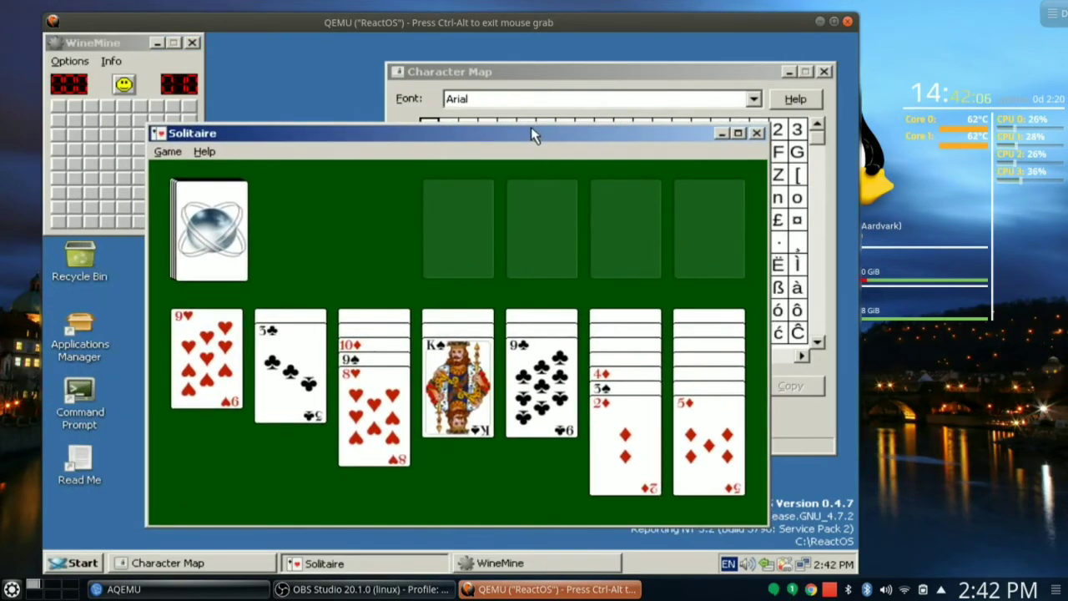
drag(126, 44, 206, 74)
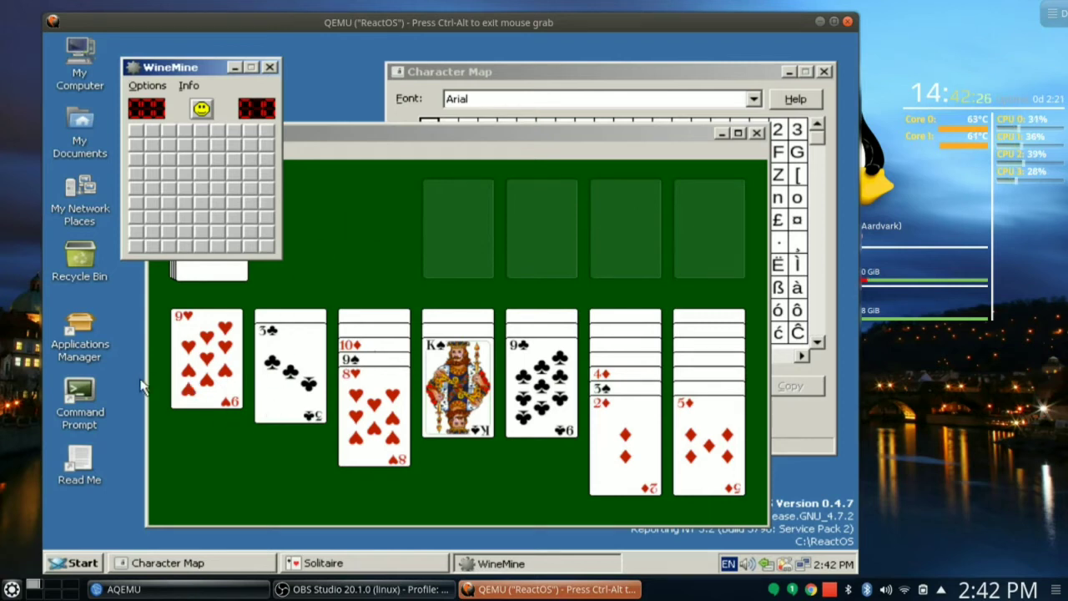
Browse the Programs, Accessories and Games menus, ending on the Administrative Tools submenu
click(69, 565)
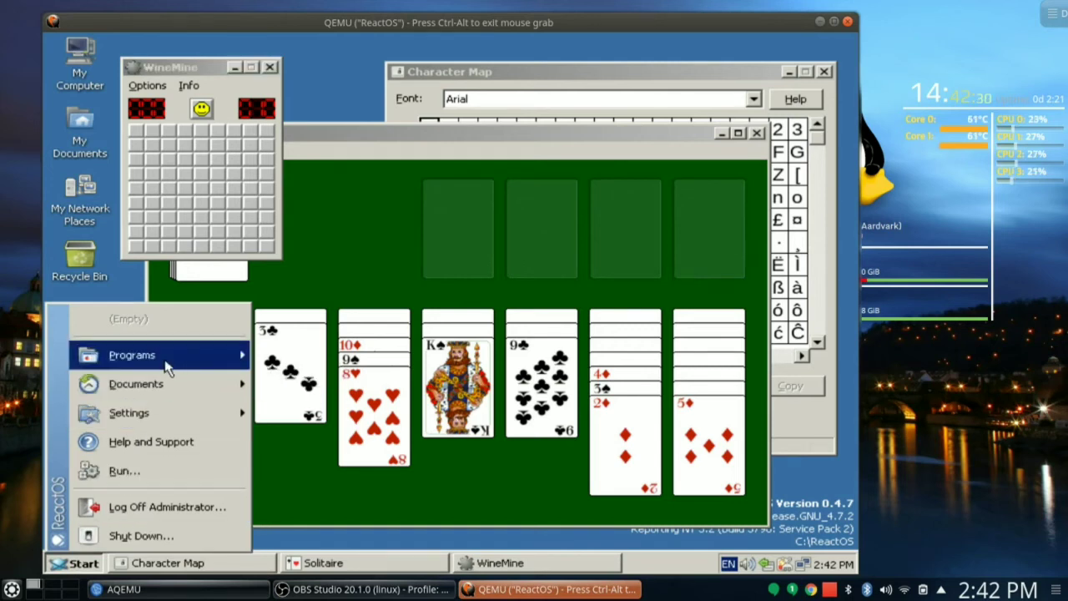
mouse_move(166, 366)
mouse_move(304, 356)
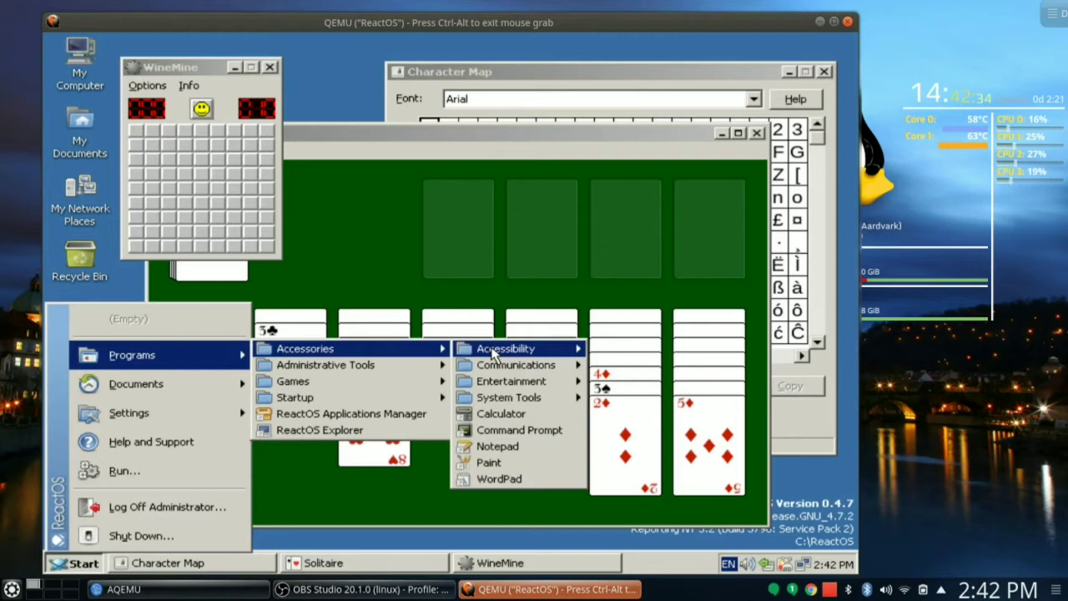
mouse_move(495, 372)
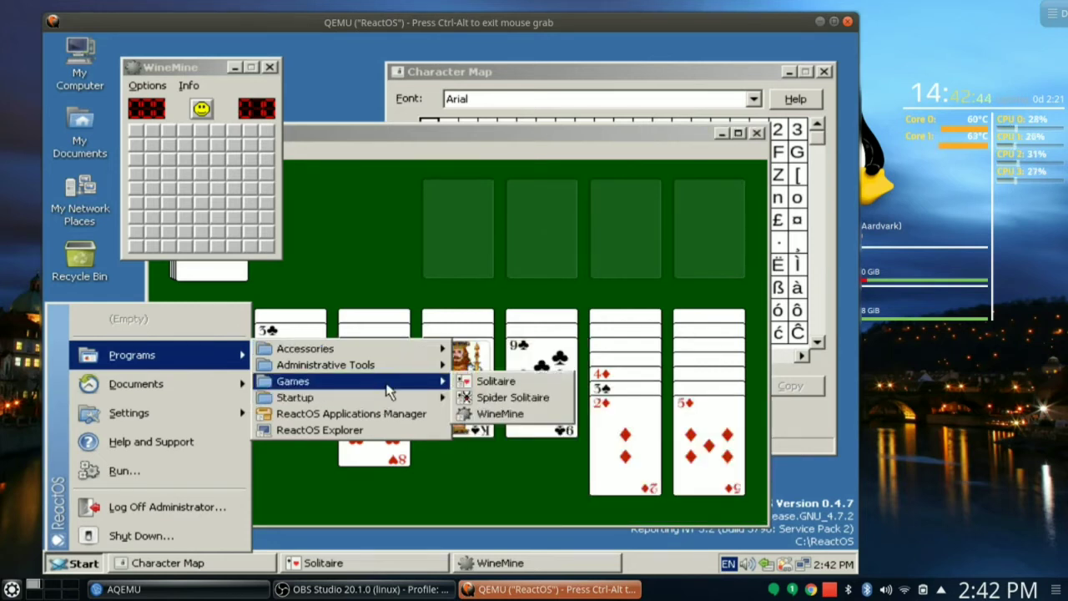
mouse_move(384, 373)
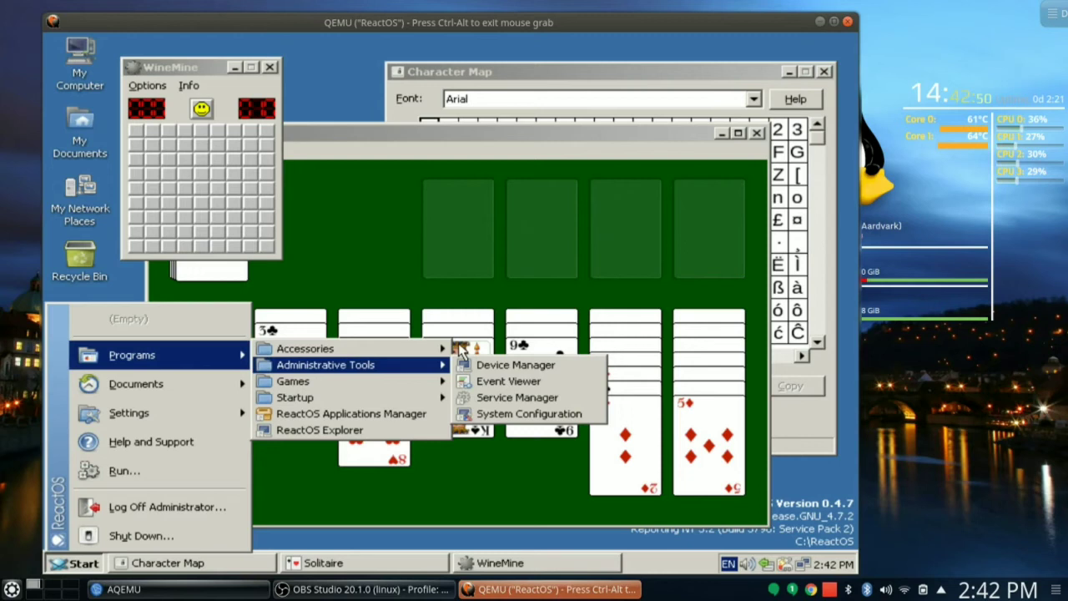
In System Configuration's Services list, tick Background Intelligent Transfer and Simple TCP/IP Services, then close it
click(517, 414)
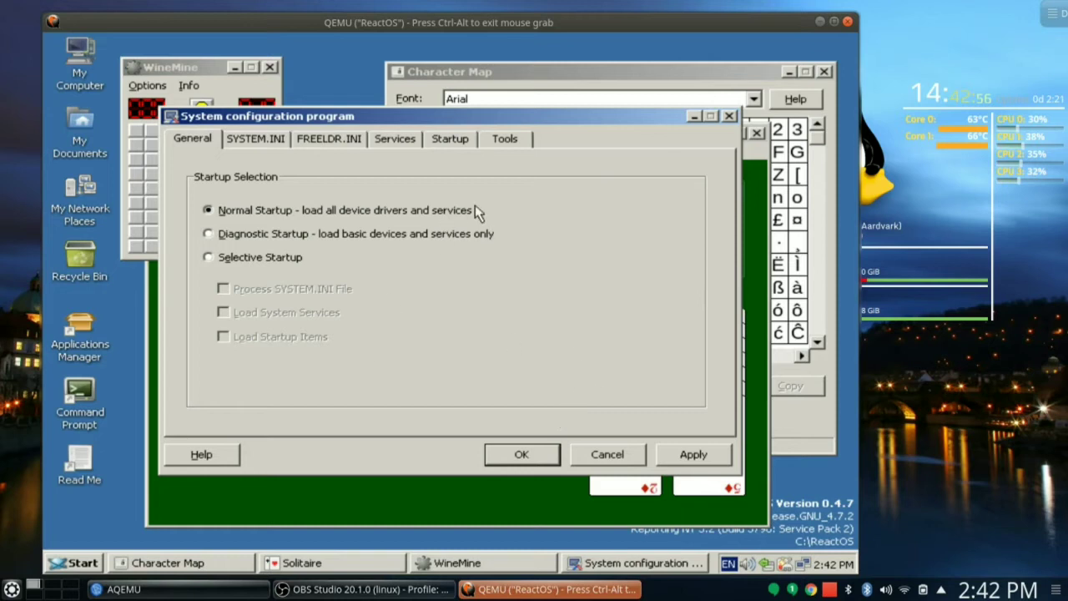
click(390, 139)
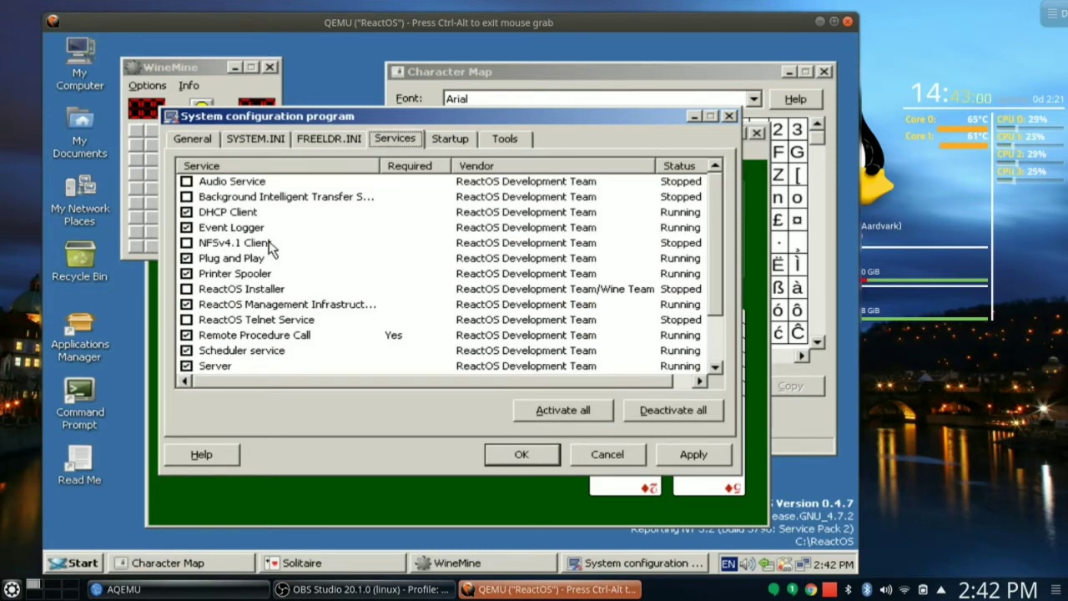
click(186, 197)
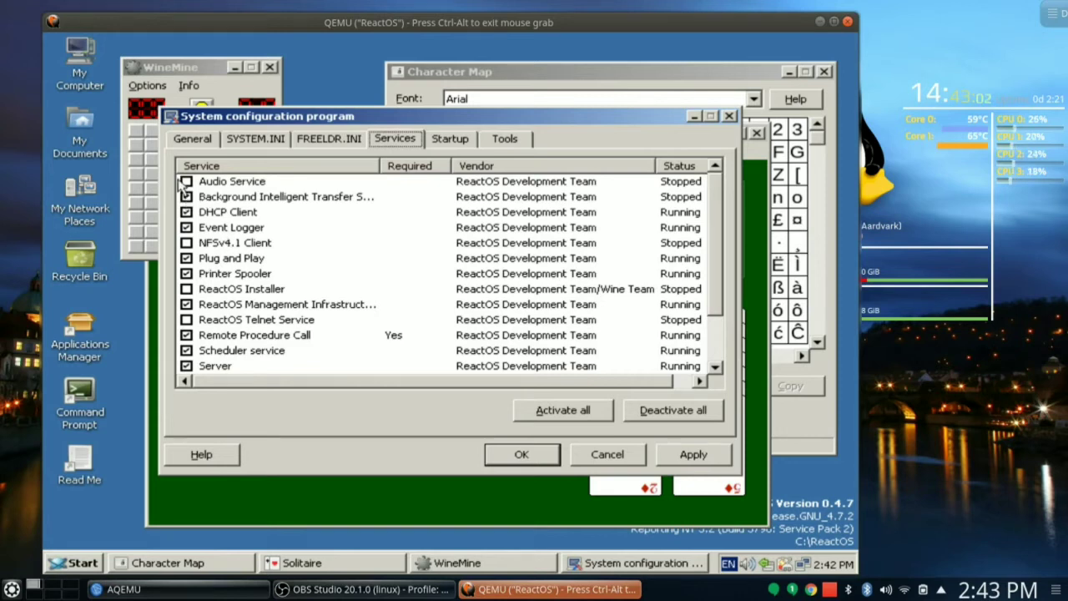
scroll(265, 326, down, 2)
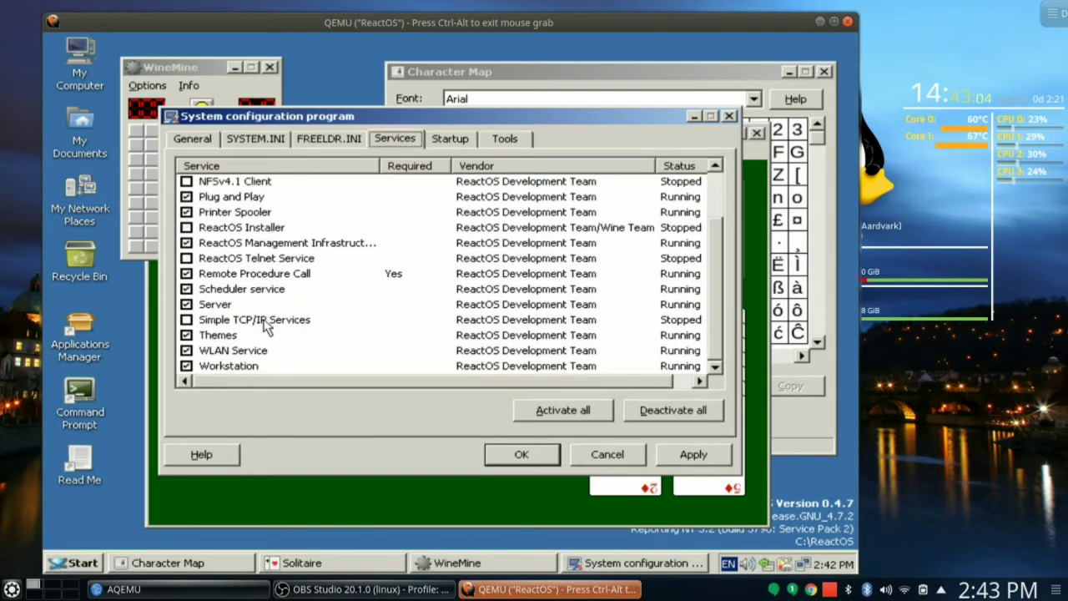
click(186, 320)
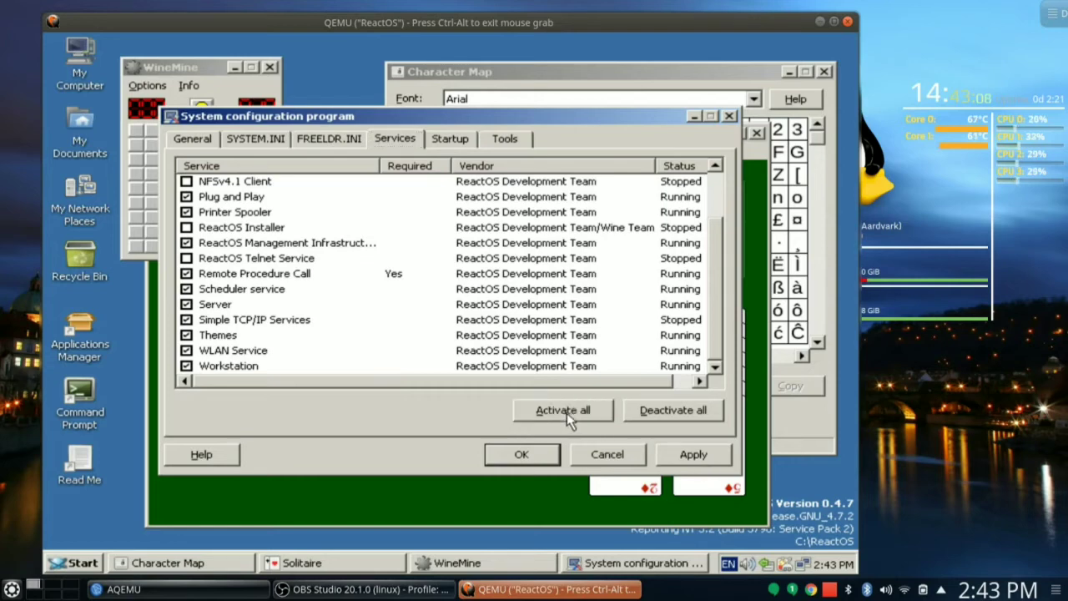
click(727, 116)
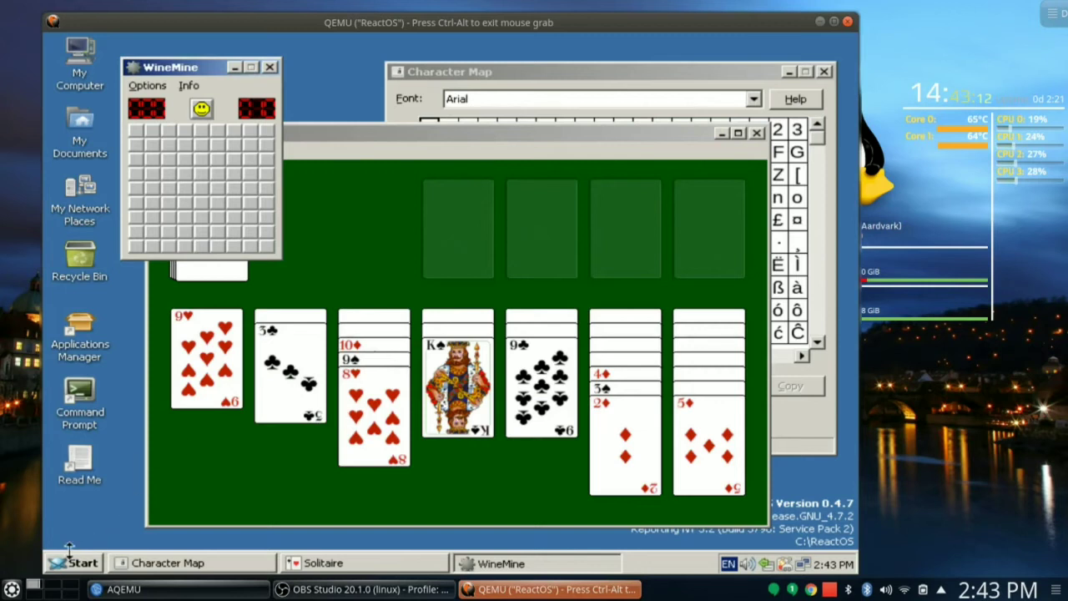
Open Network Connections from Settings and check the connection's Support details (IP 10.0.2.15)
click(66, 566)
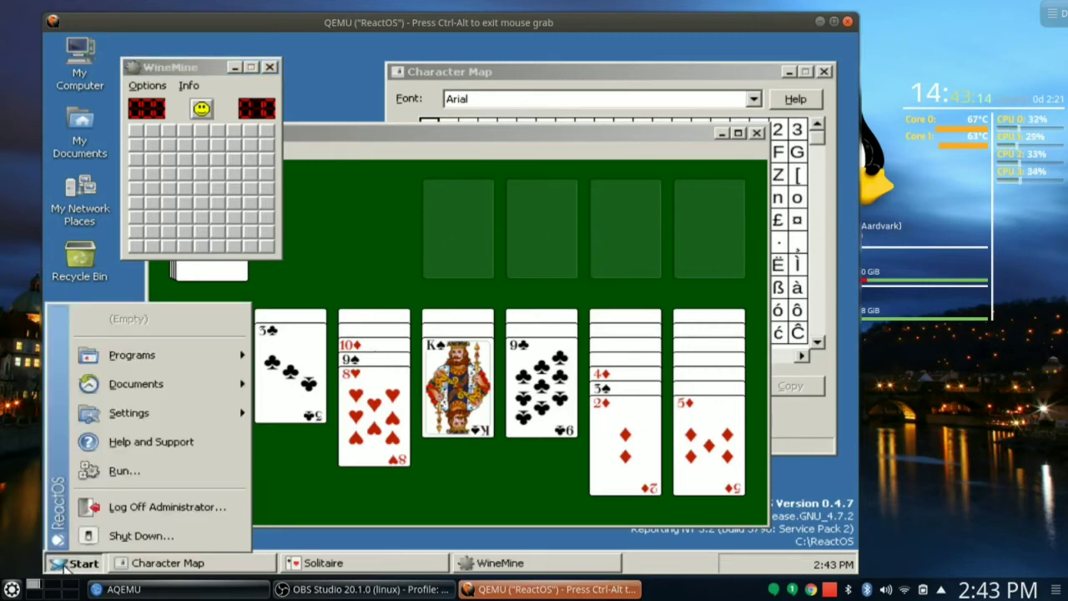
mouse_move(162, 424)
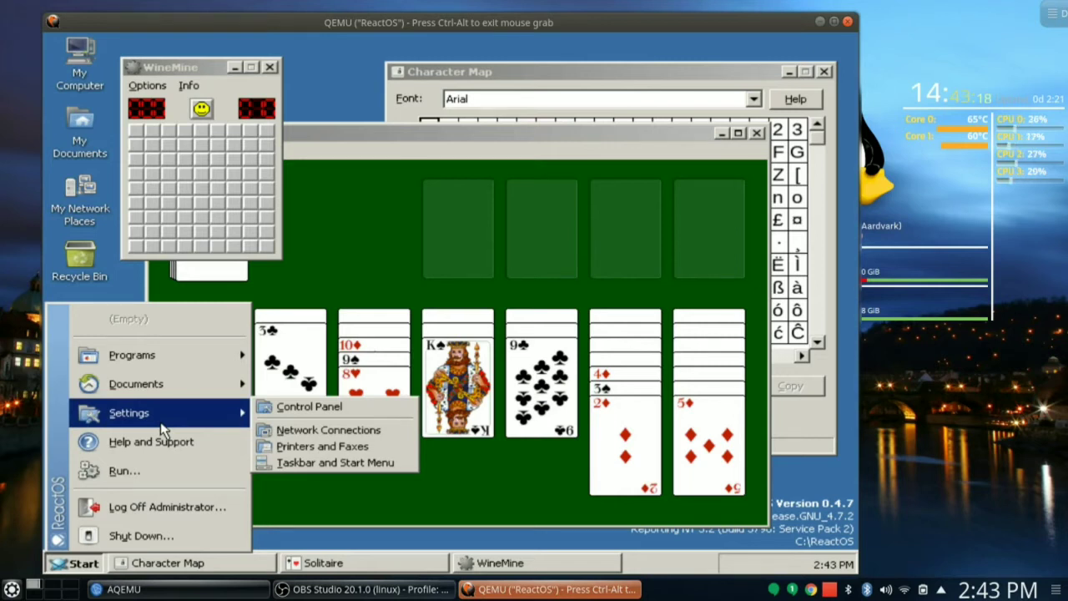
click(318, 432)
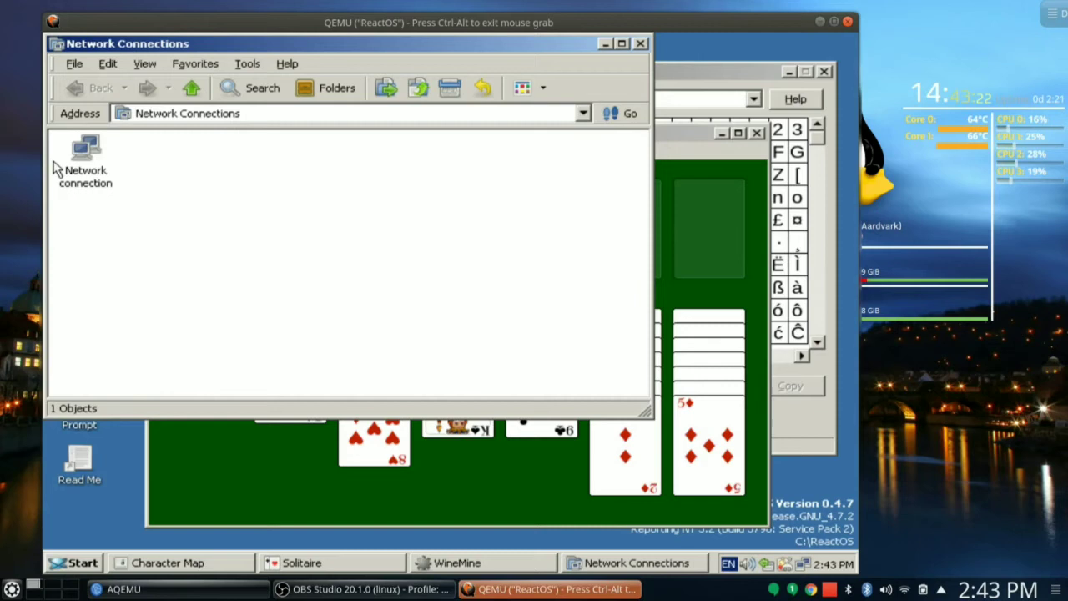
double_click(81, 165)
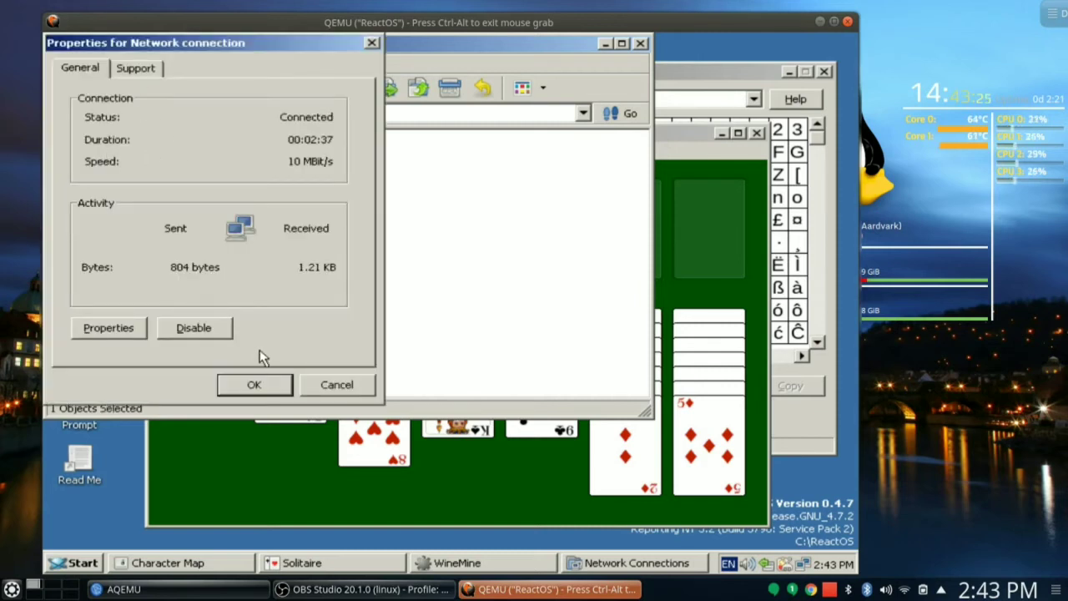
click(127, 70)
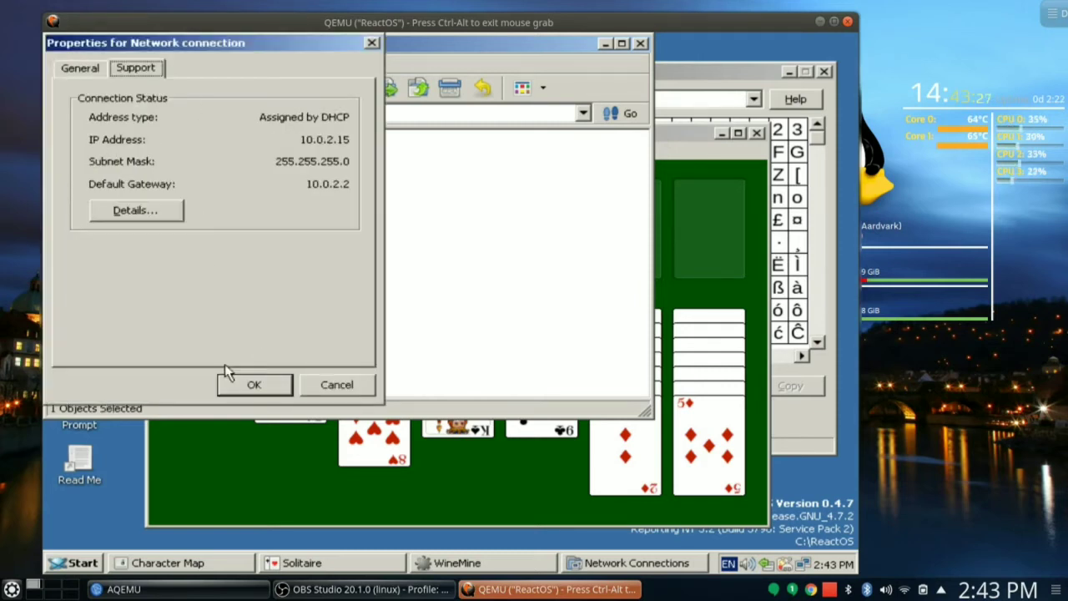
click(272, 393)
Move the Network Connections window down-right, maximize it, then restore its size
drag(429, 44, 532, 108)
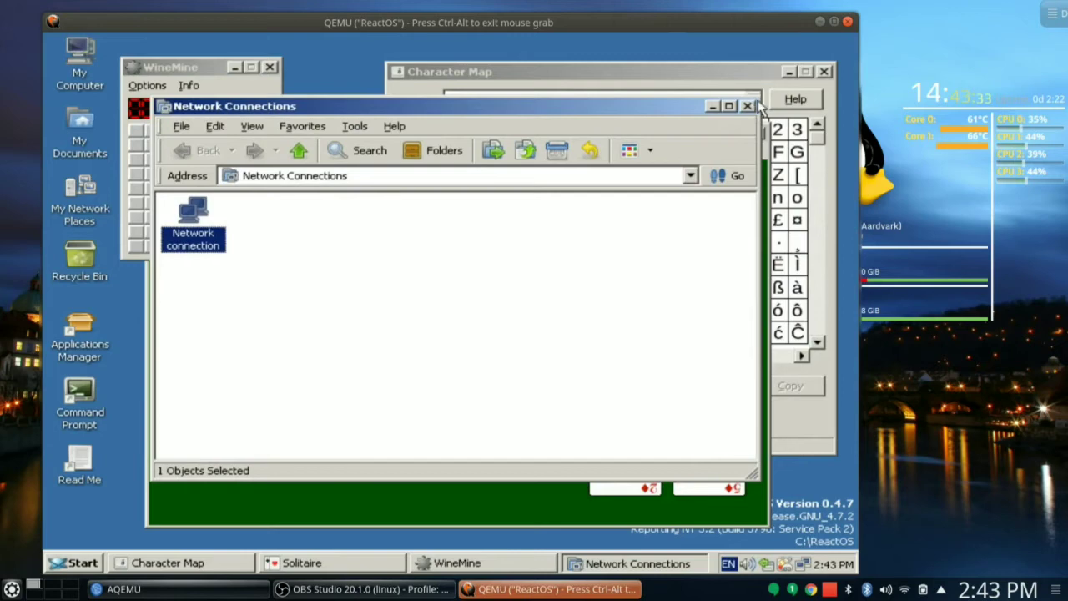
click(729, 106)
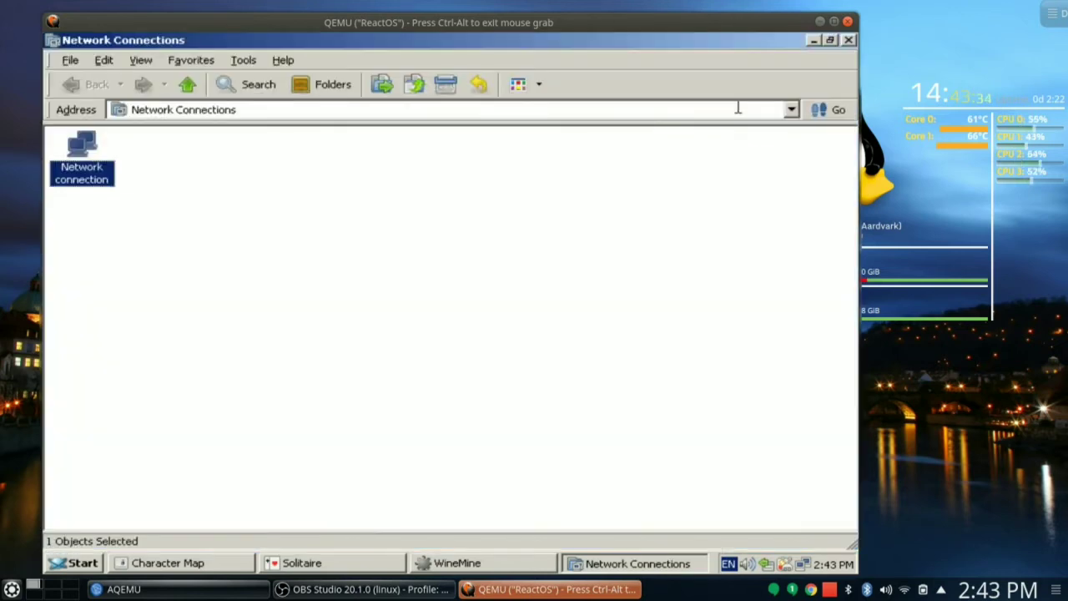
click(832, 41)
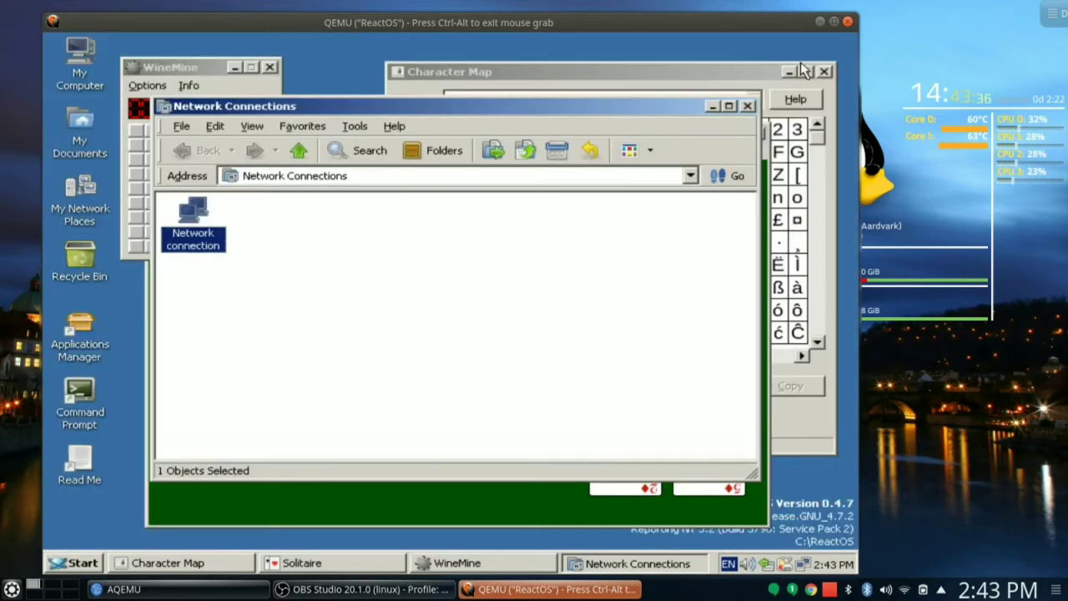
Minimize Network Connections and reveal WineMine cells until a mine ends the game
click(712, 107)
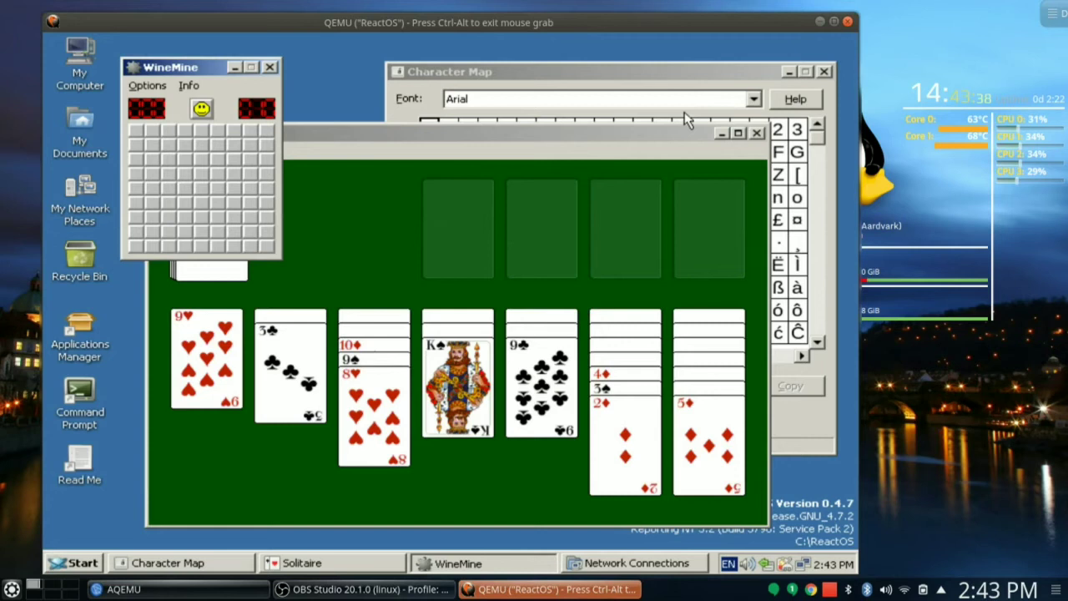
click(201, 153)
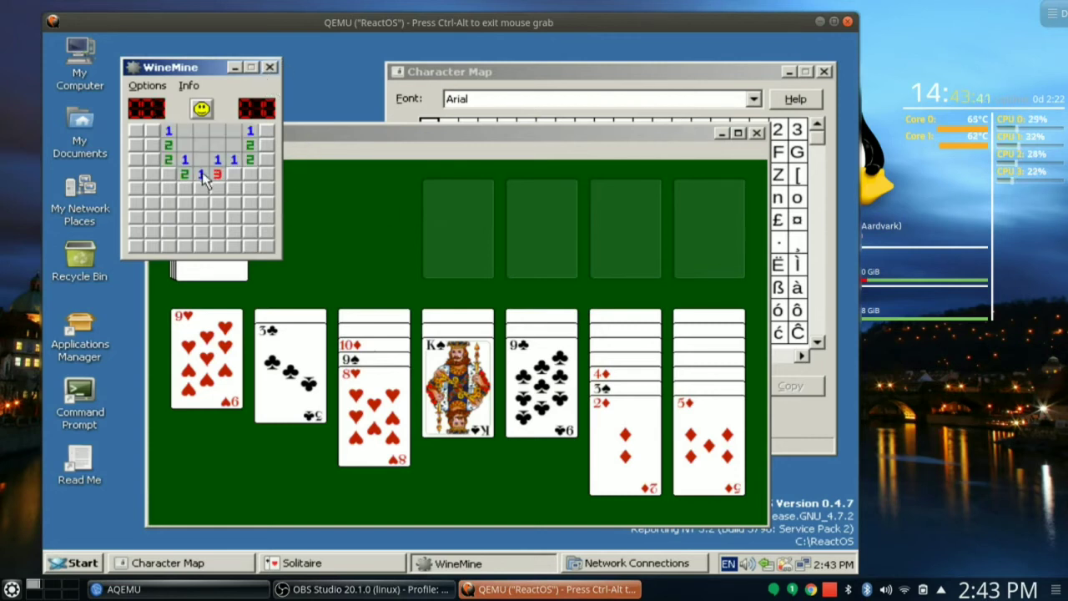
click(233, 175)
click(233, 189)
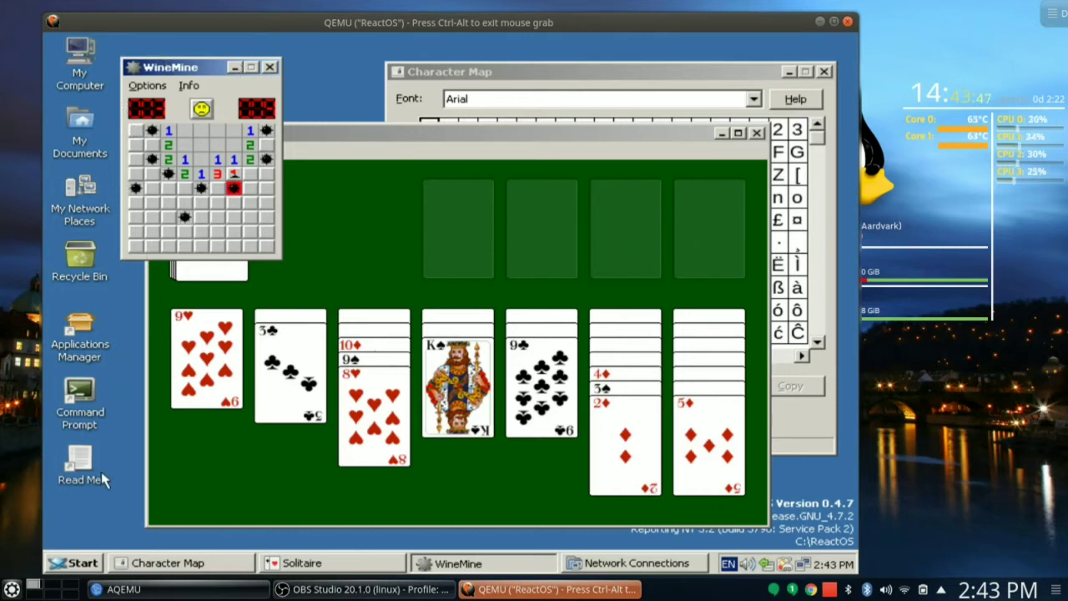
Launch Applications Manager, look at Installed and Updates, then tick Audacity under Audio
double_click(78, 328)
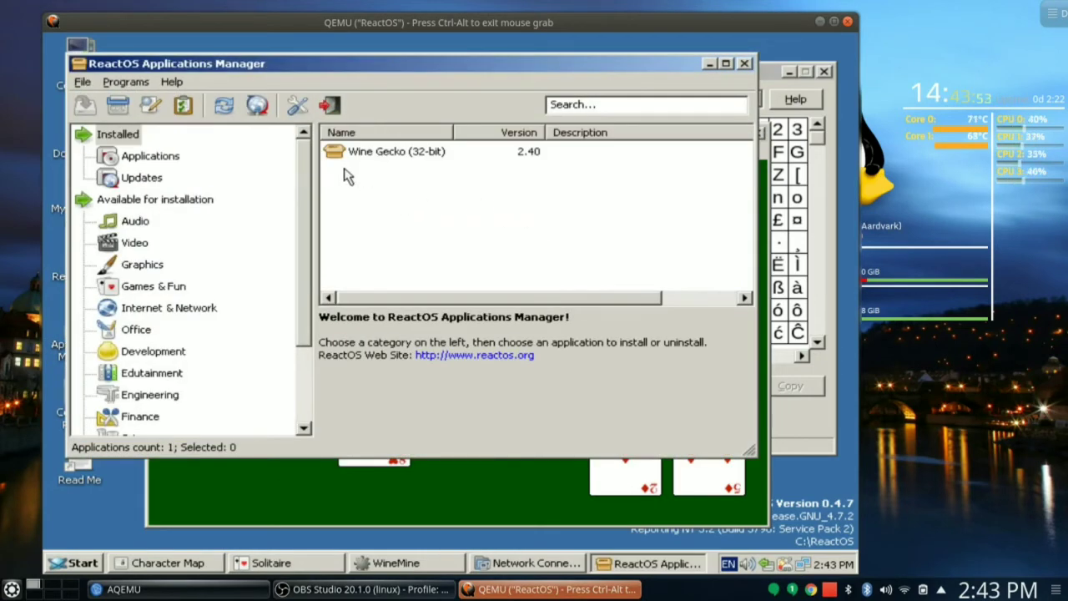
click(131, 156)
click(140, 177)
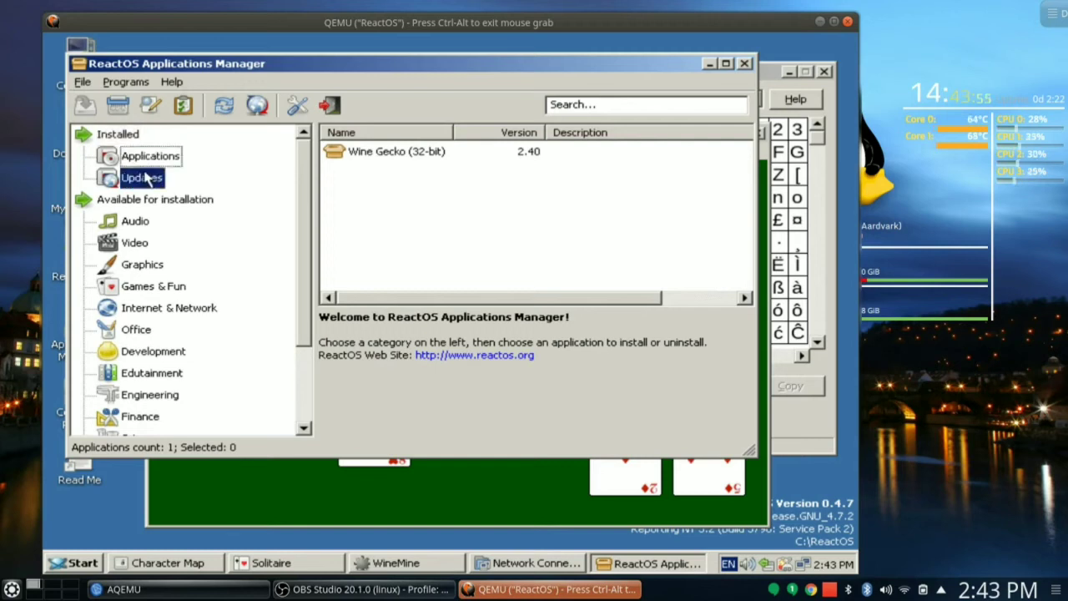
click(125, 225)
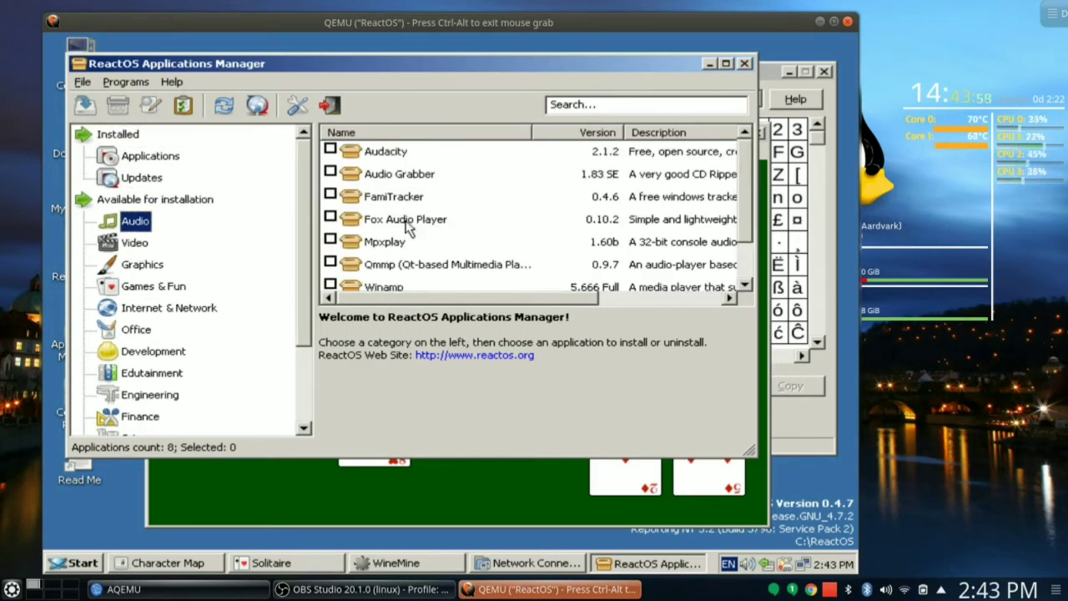
click(331, 150)
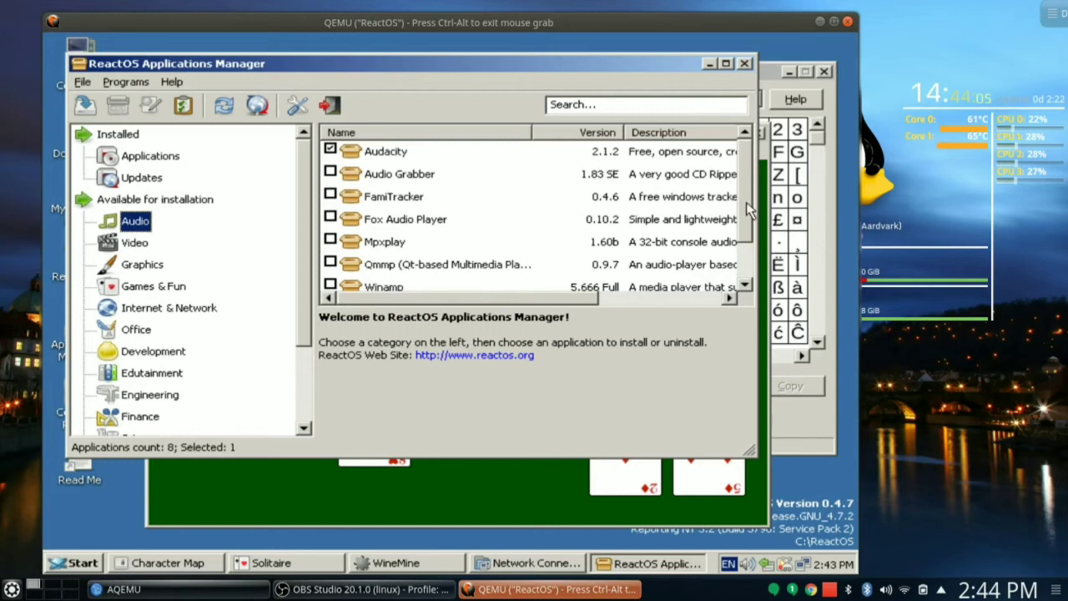
Install Audacity from its right-click menu
drag(749, 213, 750, 263)
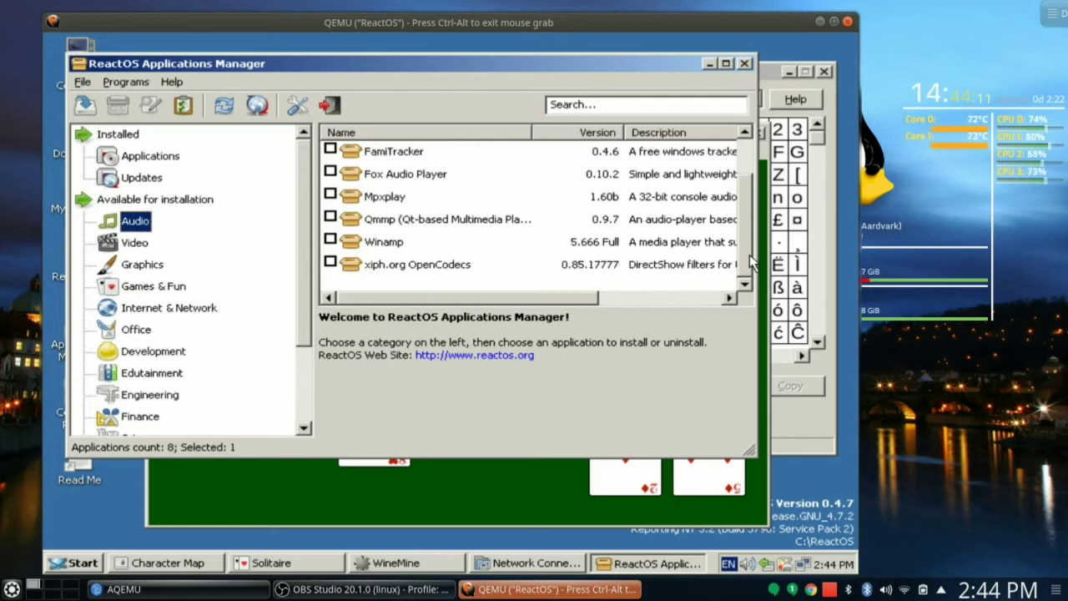
drag(750, 263, 749, 167)
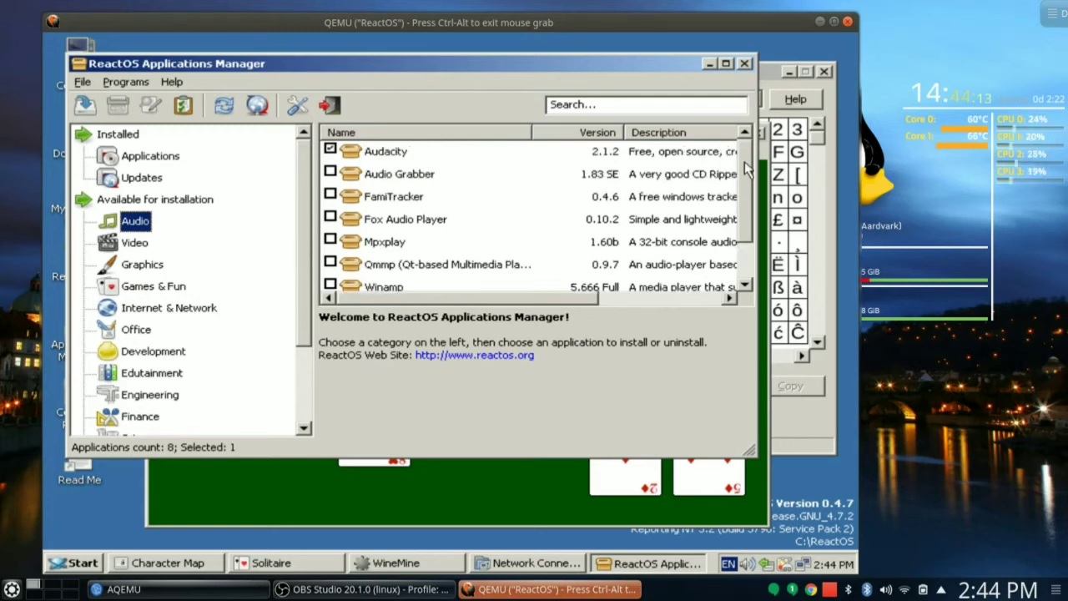
right_click(543, 159)
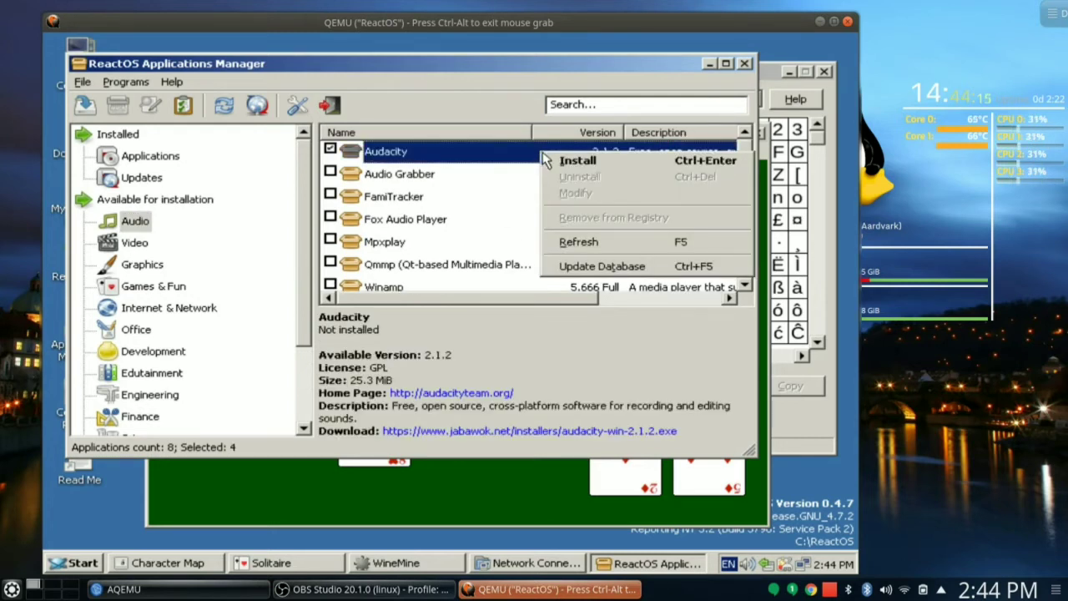
click(616, 167)
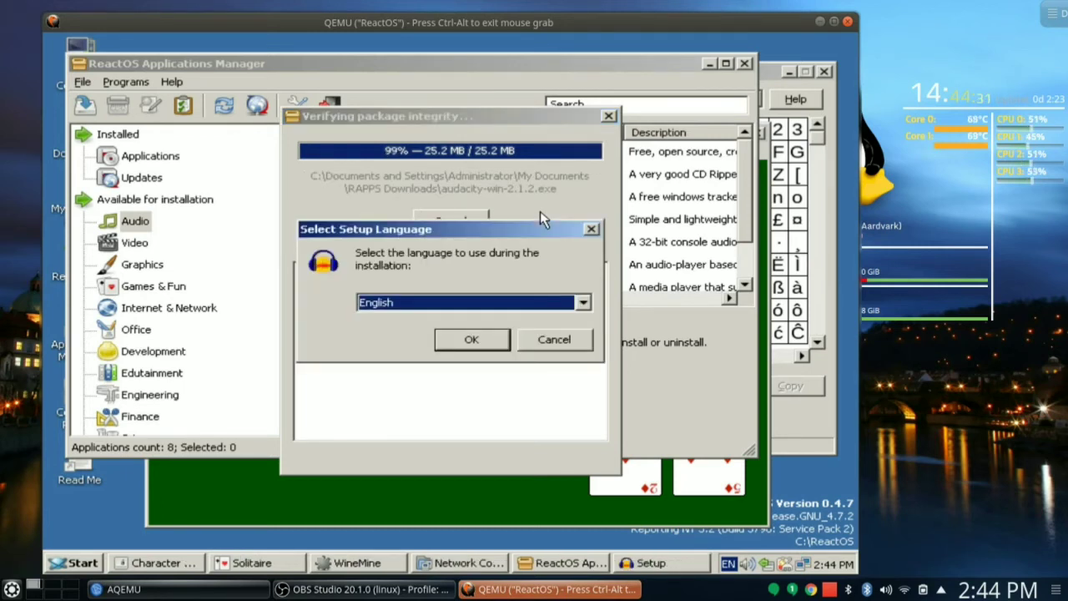
Choose English and run the Audacity setup wizard with default folder and desktop icon options
click(463, 339)
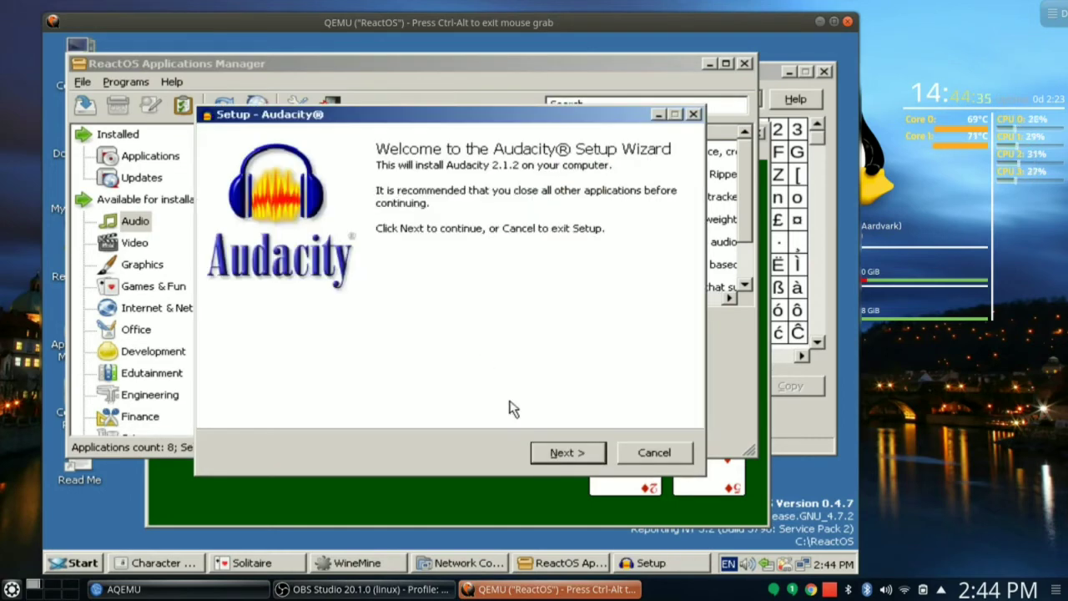
click(573, 454)
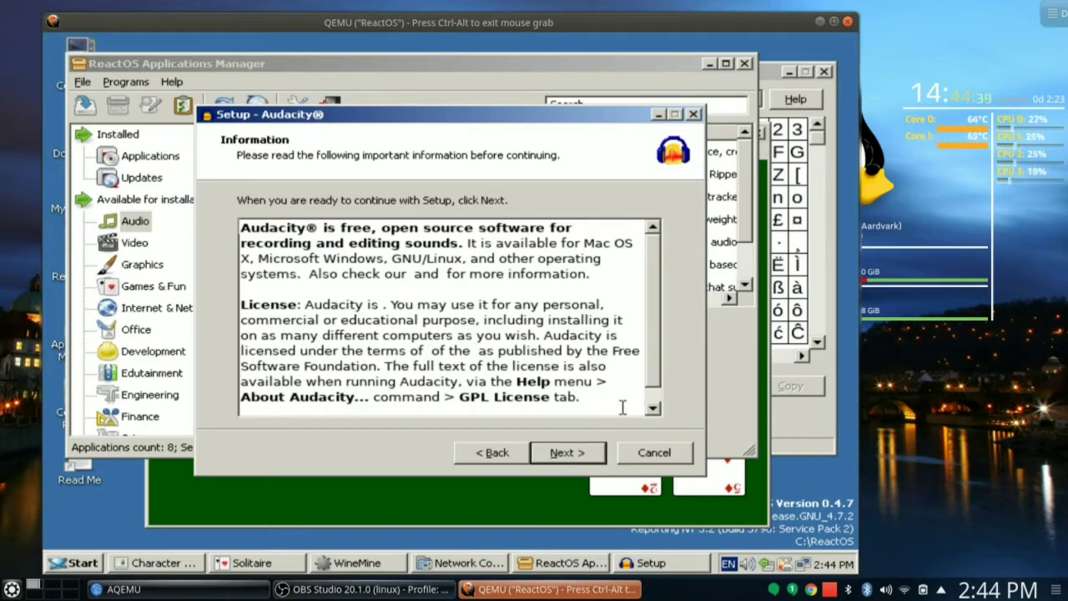
click(562, 453)
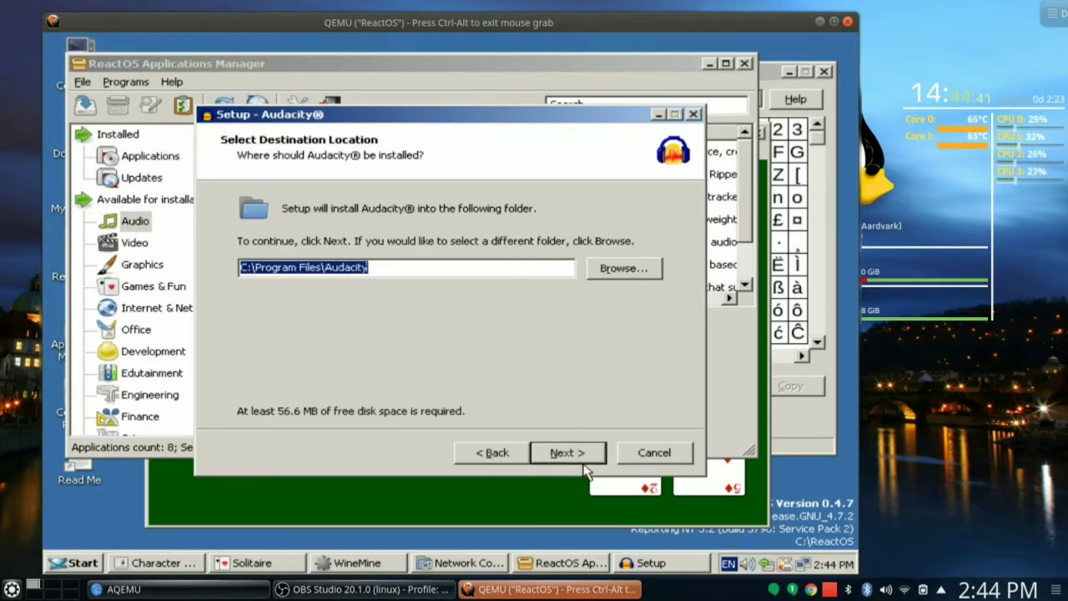
click(568, 453)
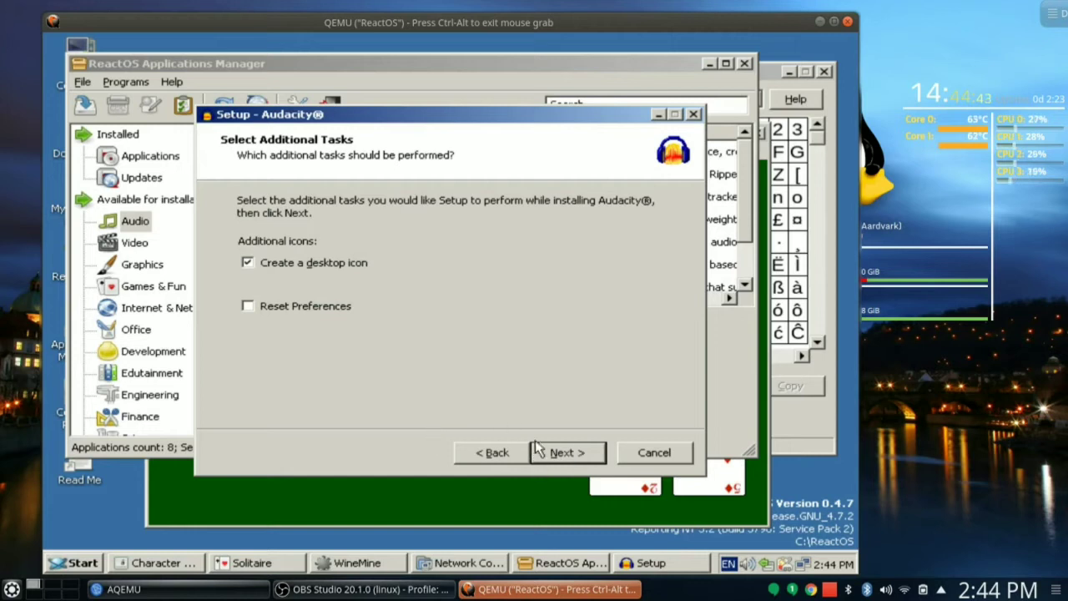
click(578, 456)
click(578, 456)
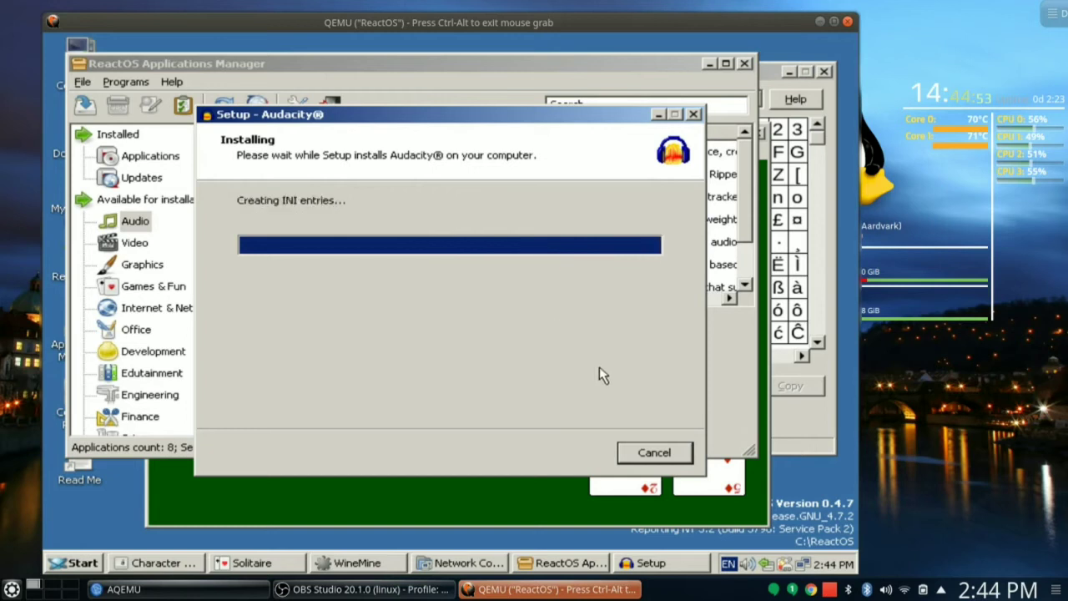
Finish setup with Launch Audacity checked and dismiss Audacity's welcome window
click(553, 454)
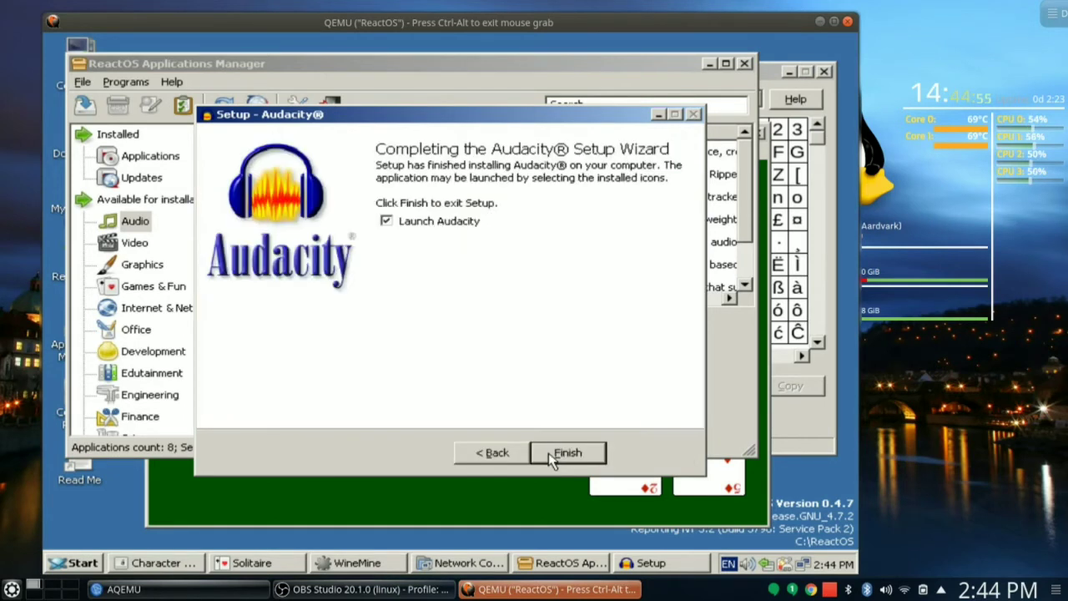
click(386, 221)
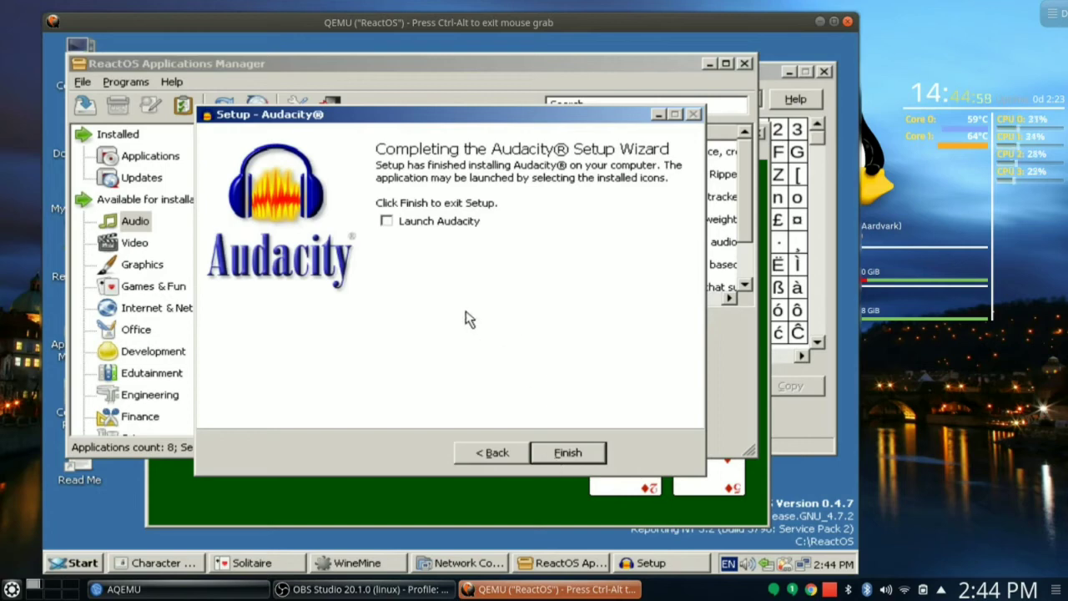
click(386, 222)
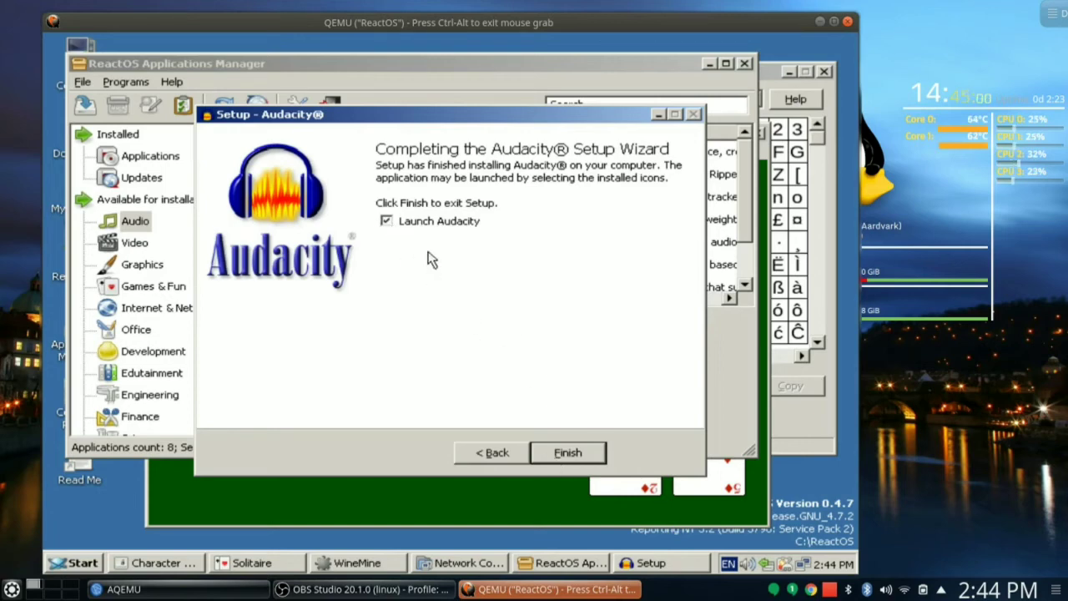
click(584, 452)
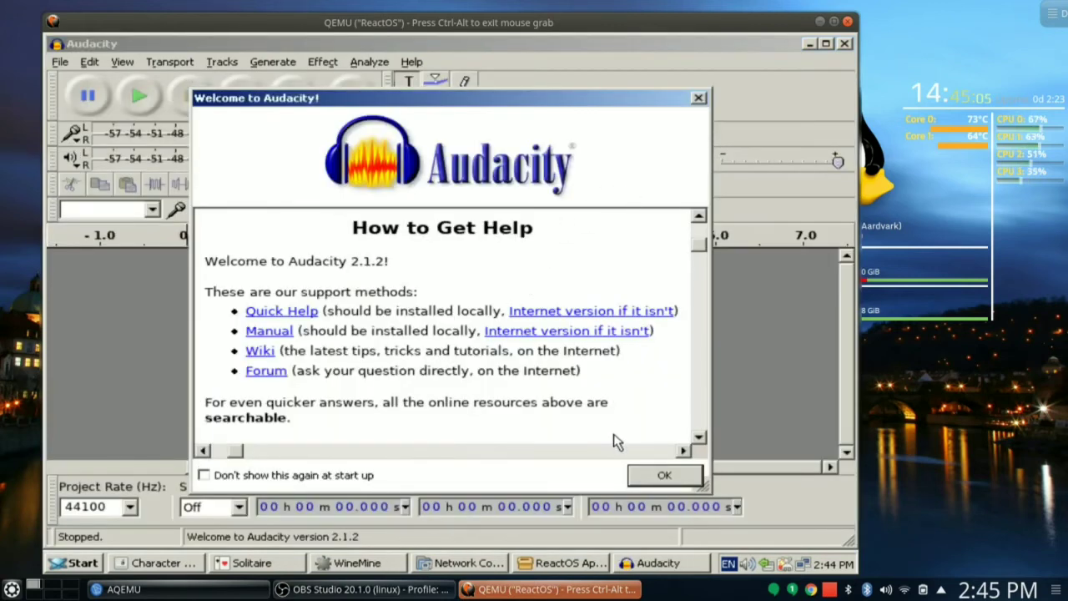
click(647, 481)
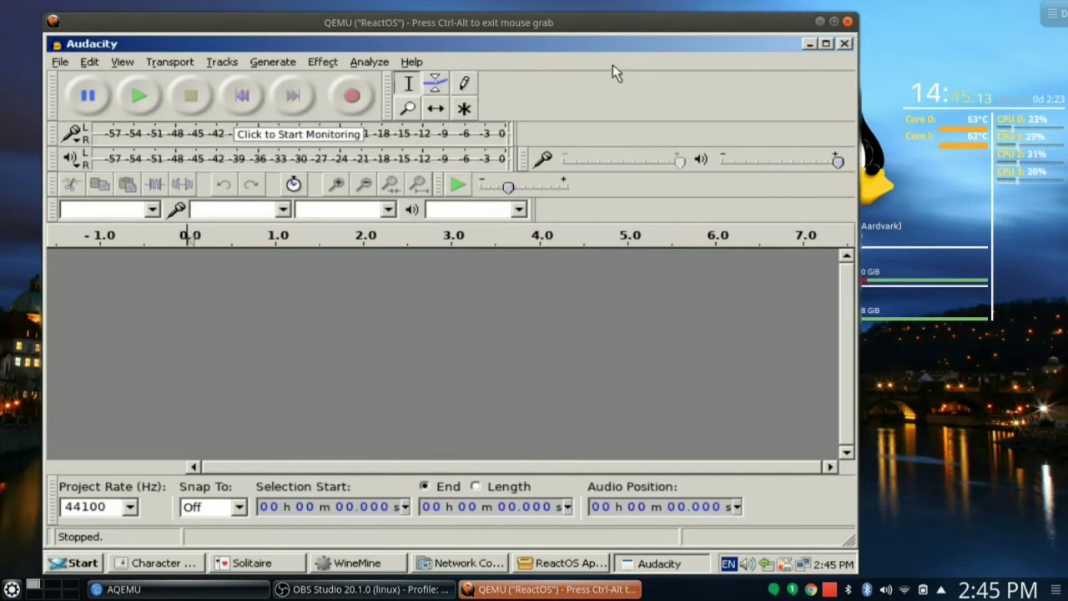
Close Audacity, then find Mozilla Firefox 48 under Internet & Network and tick it
click(845, 43)
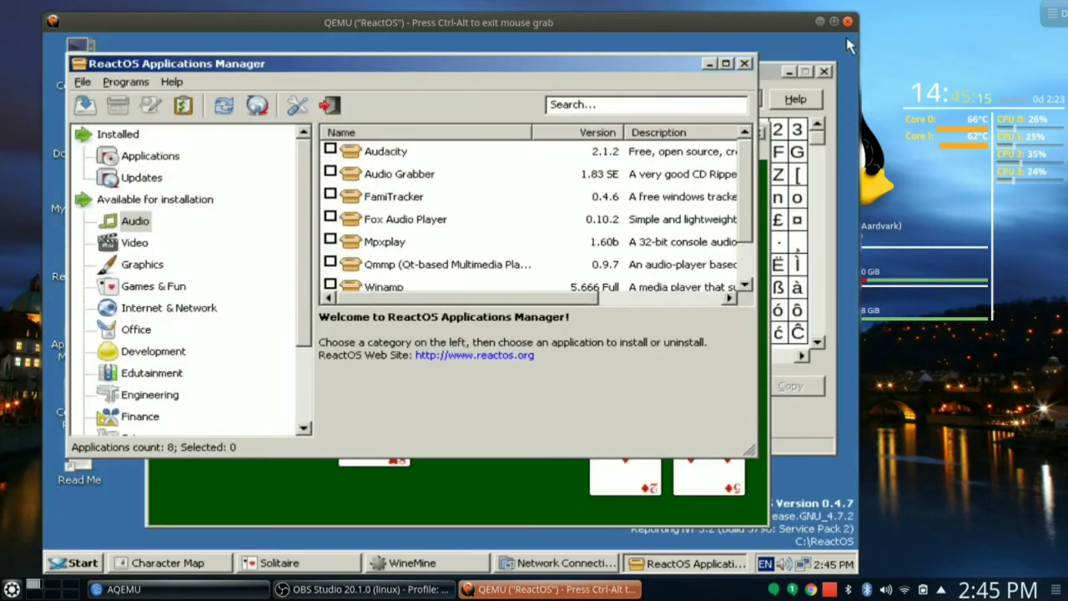
click(162, 310)
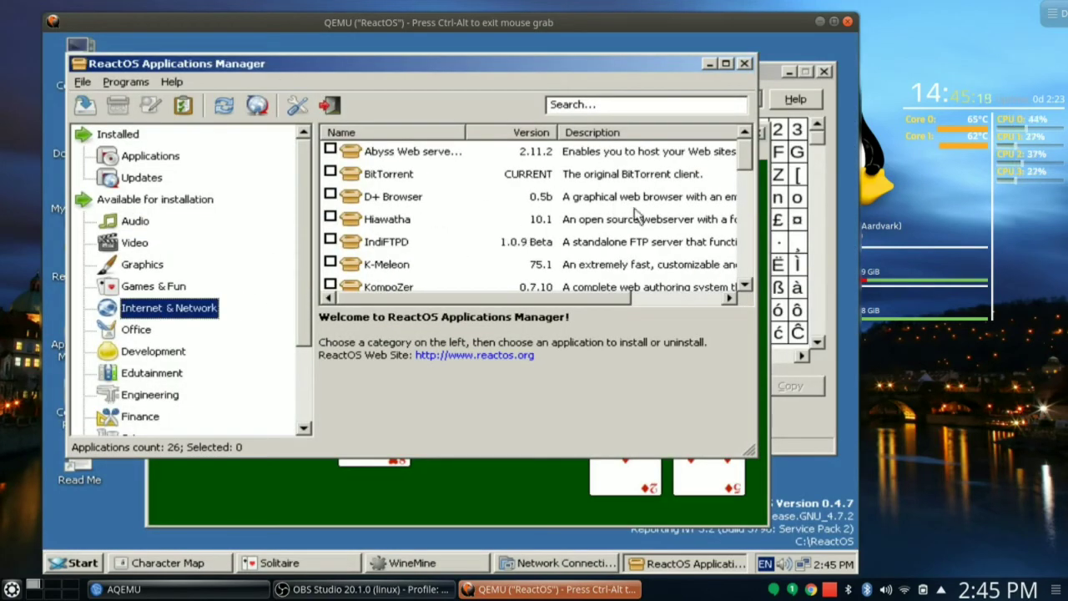
scroll(655, 231, down, 1)
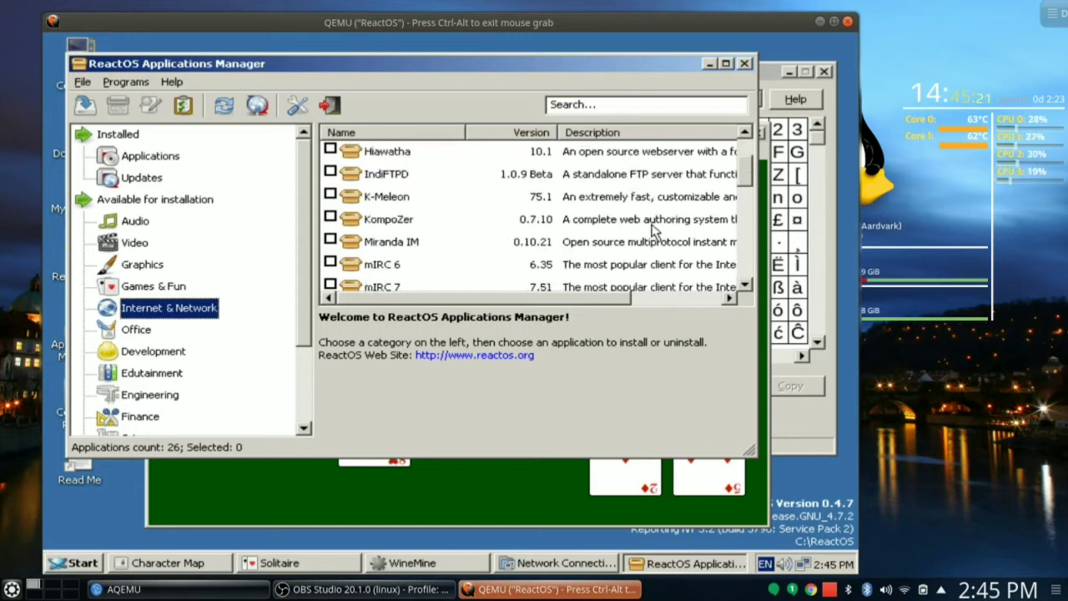
scroll(642, 229, down, 1)
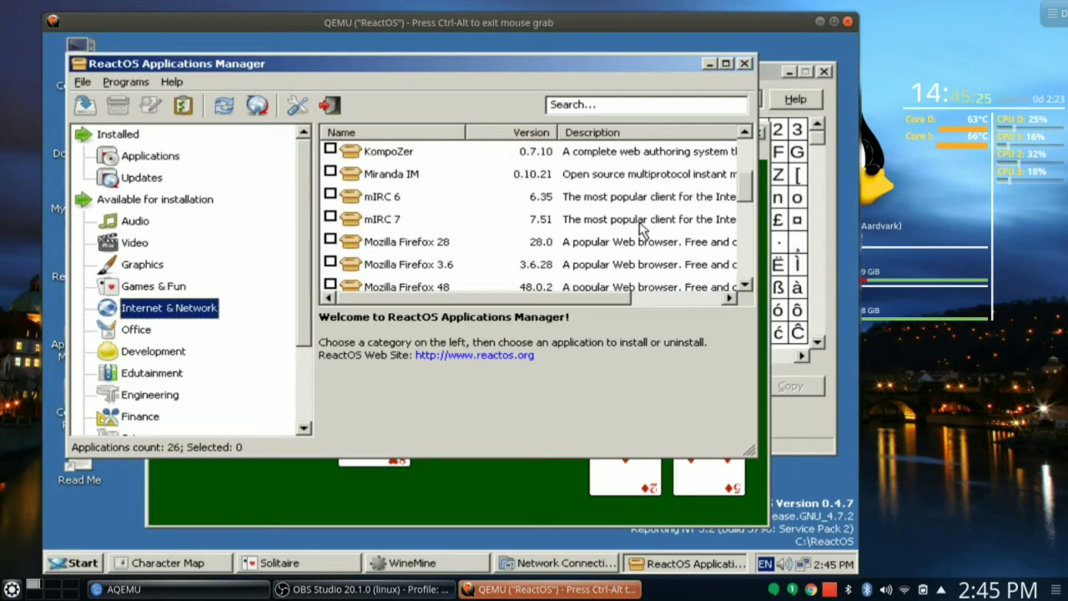
scroll(643, 230, down, 2)
scroll(643, 230, up, 1)
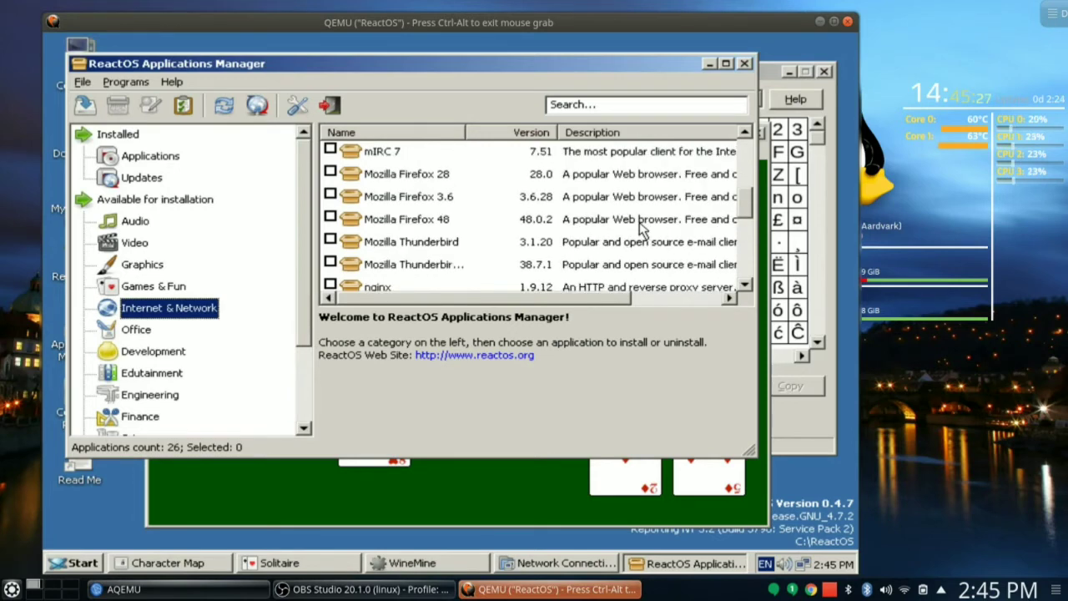
click(428, 222)
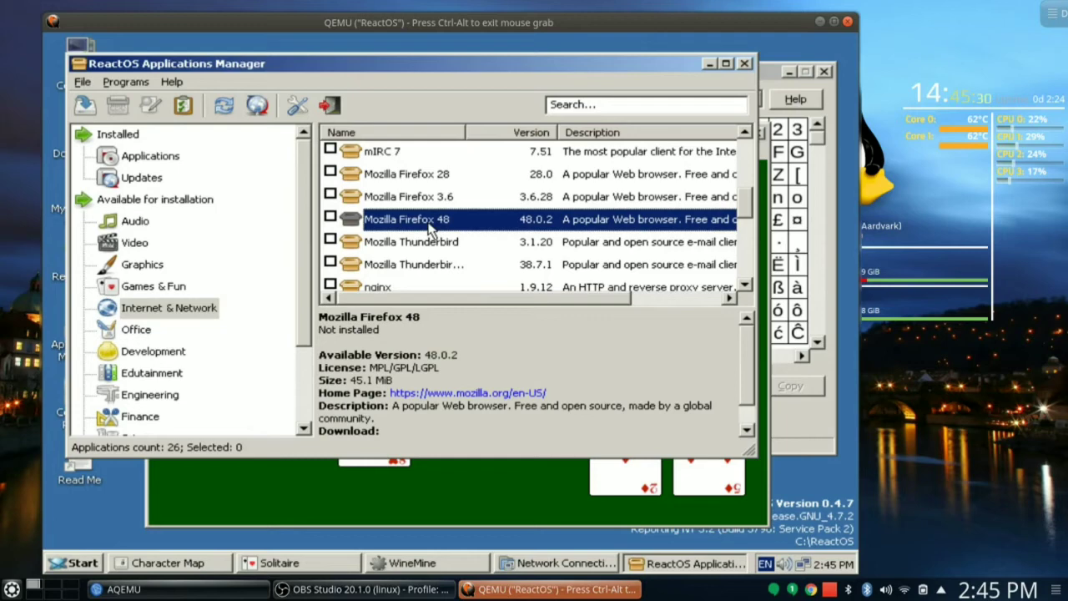
click(331, 218)
Install Mozilla Firefox 48 with the Standard setup type and 'Launch Firefox now' unchecked
right_click(388, 221)
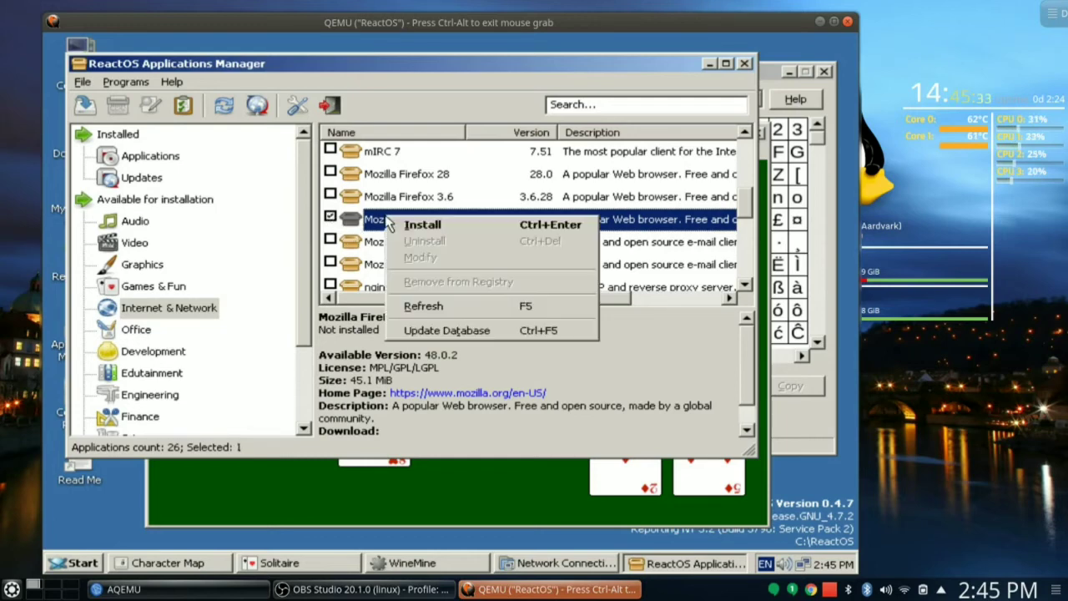
click(448, 227)
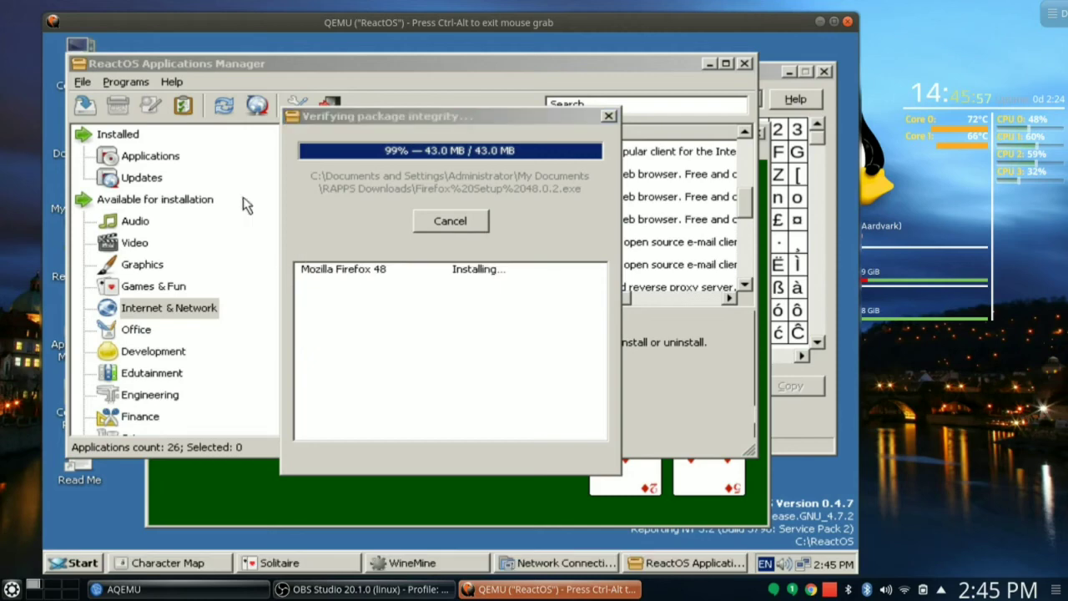
click(566, 453)
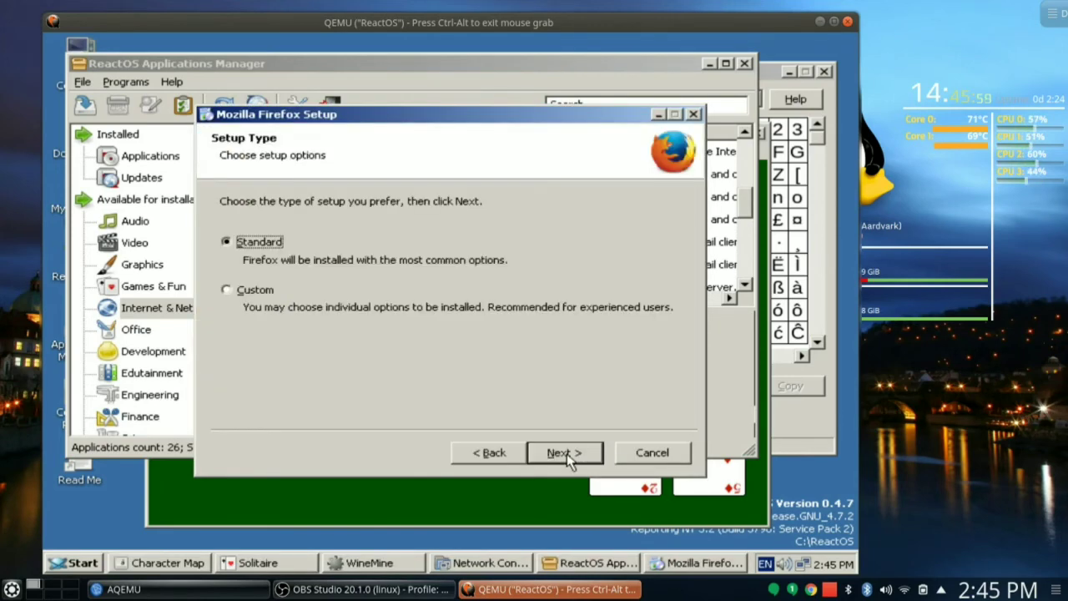
click(567, 453)
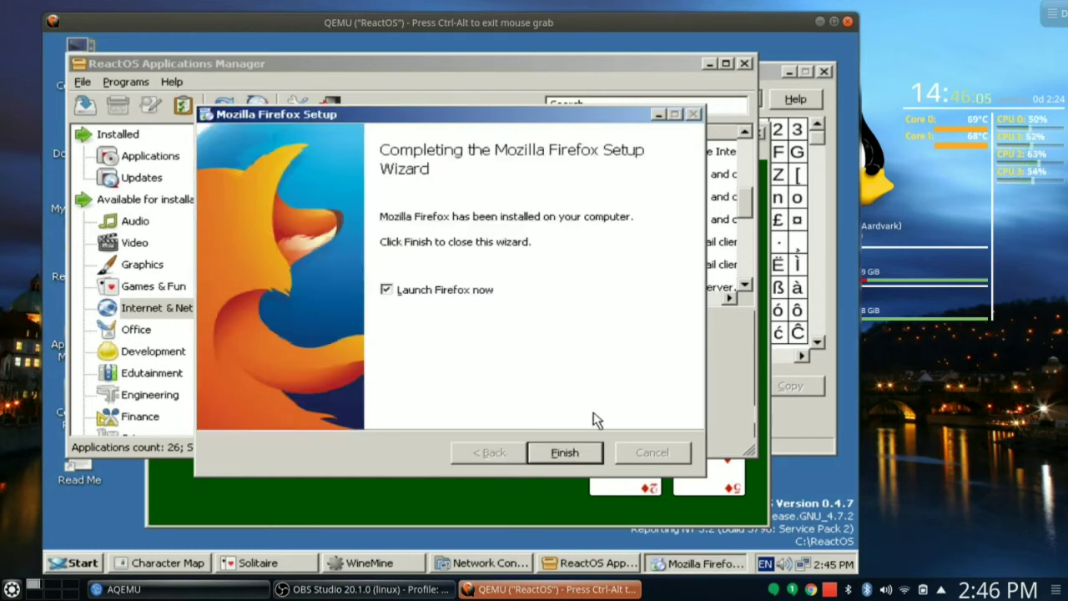
click(388, 290)
click(566, 453)
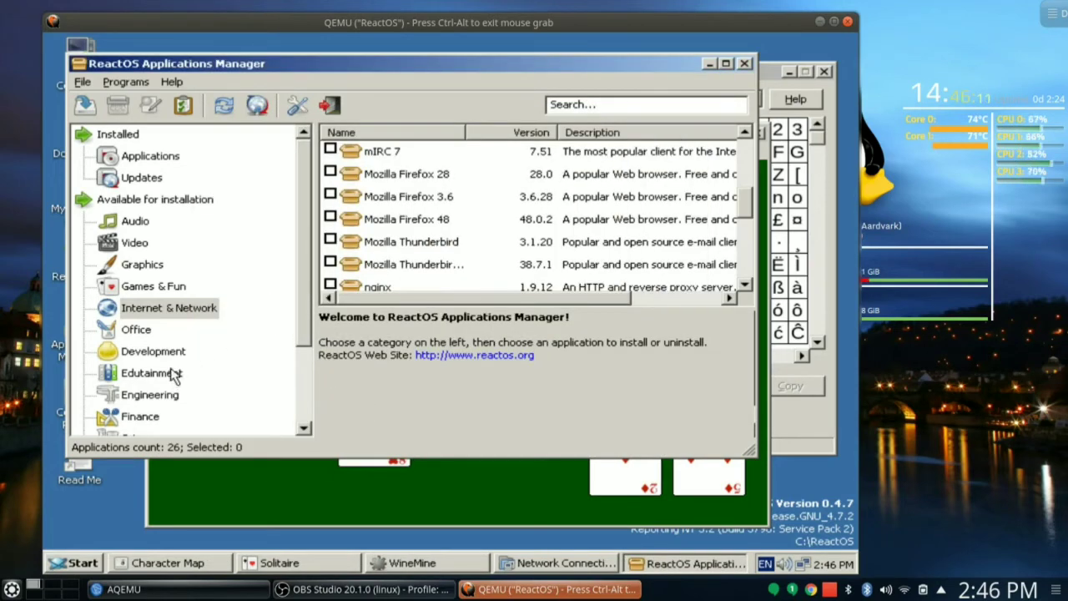
Show the Games & Fun category and select Pingus to view its details
scroll(174, 376, down, 2)
scroll(173, 375, up, 1)
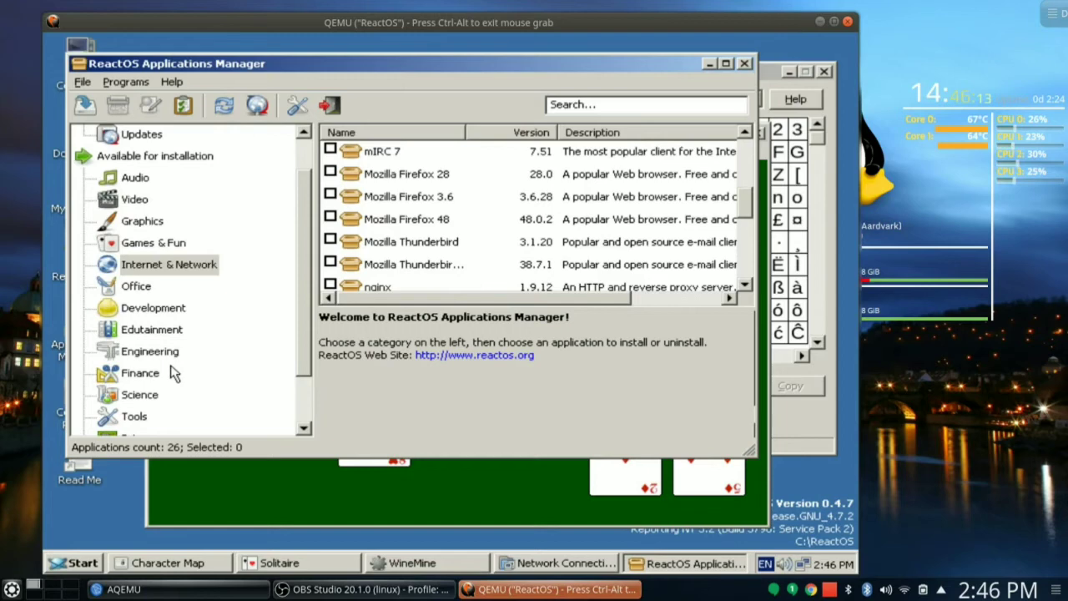
click(154, 243)
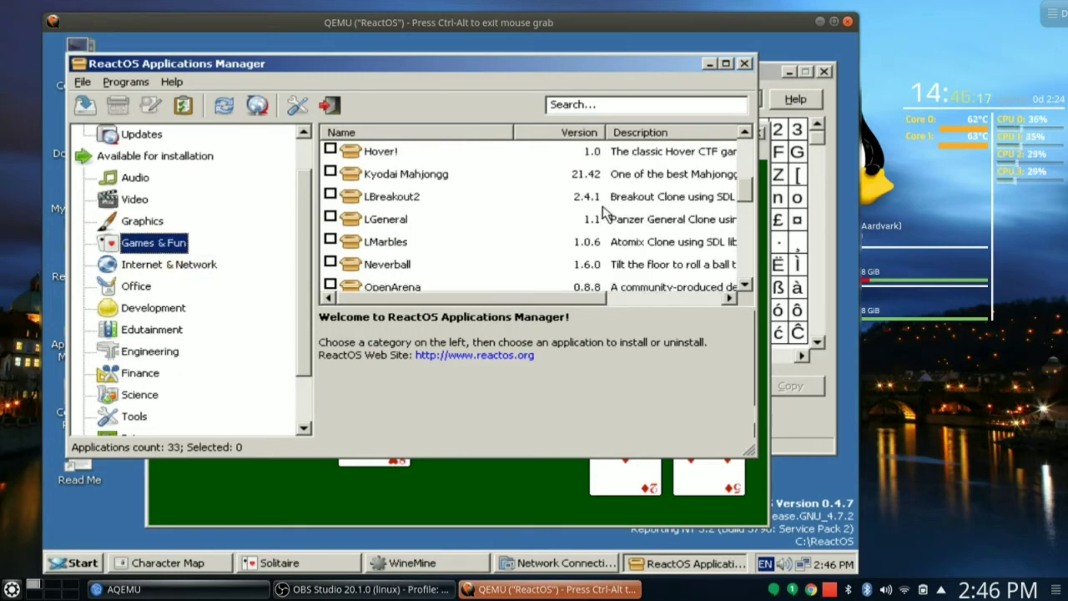
scroll(604, 212, down, 3)
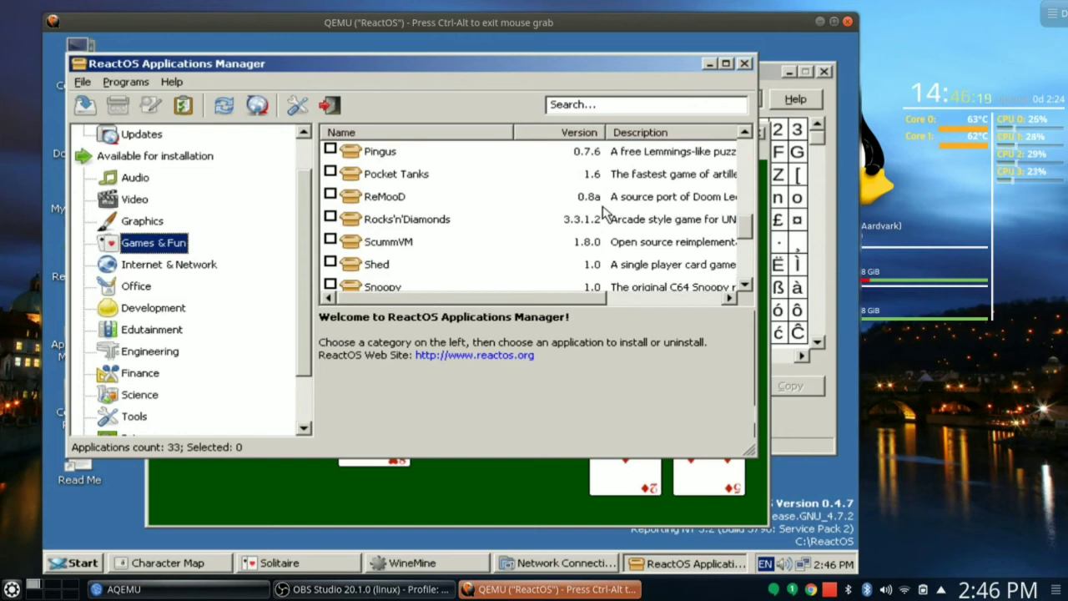
scroll(605, 213, up, 1)
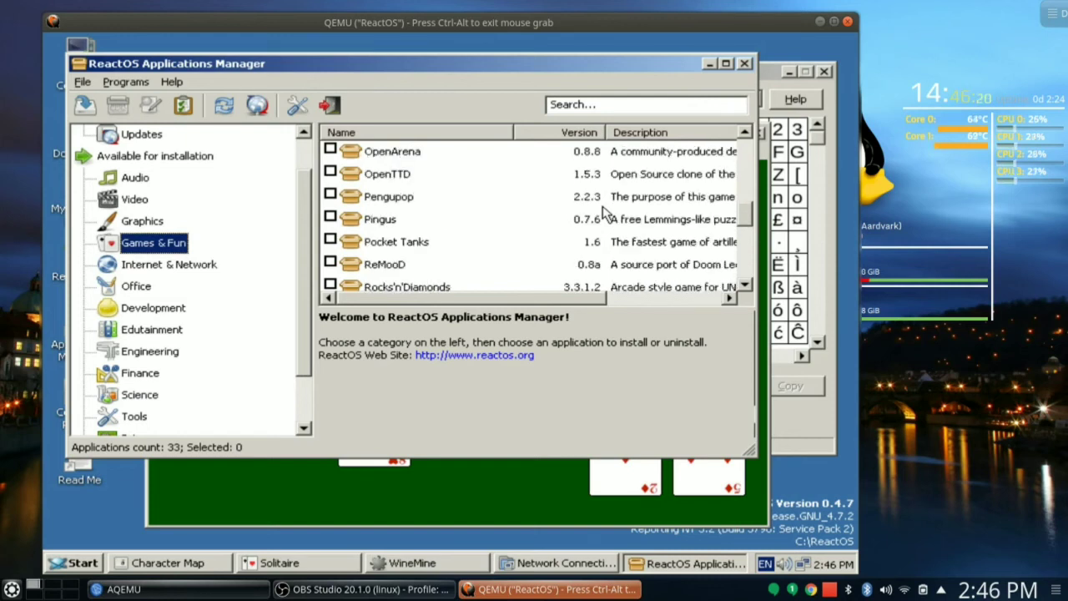
click(388, 221)
Scroll the list back to Pingus and open its context menu
scroll(439, 236, down, 1)
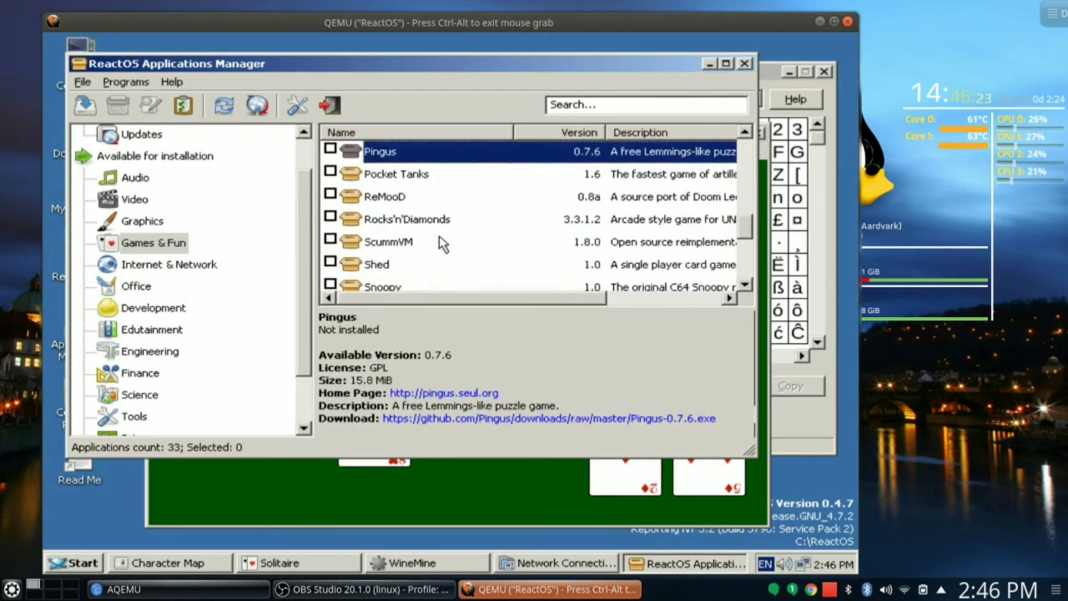
scroll(425, 223, down, 3)
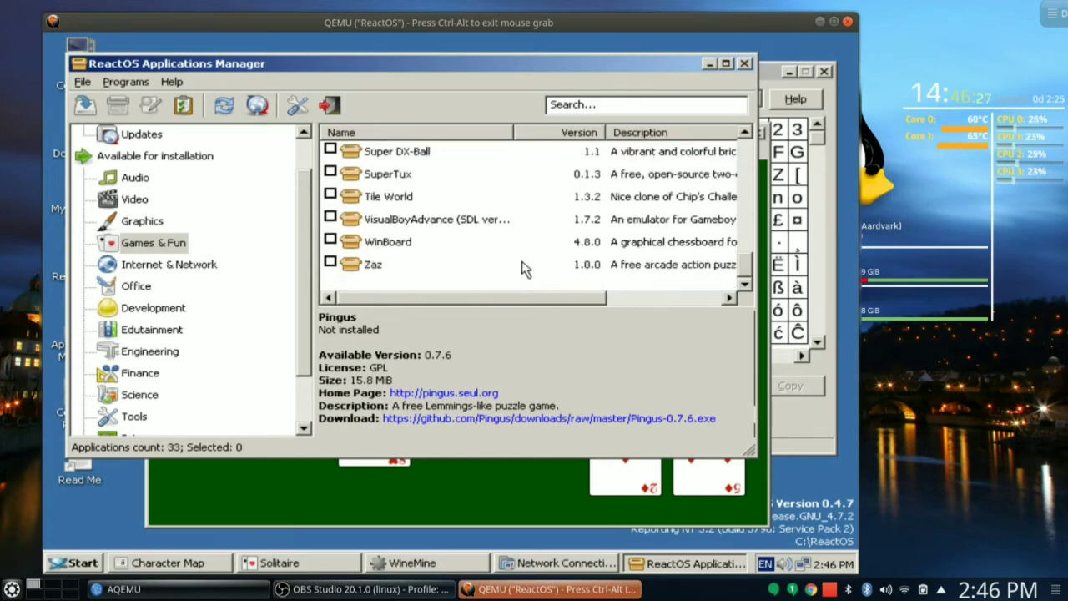
scroll(522, 269, up, 1)
scroll(417, 233, up, 2)
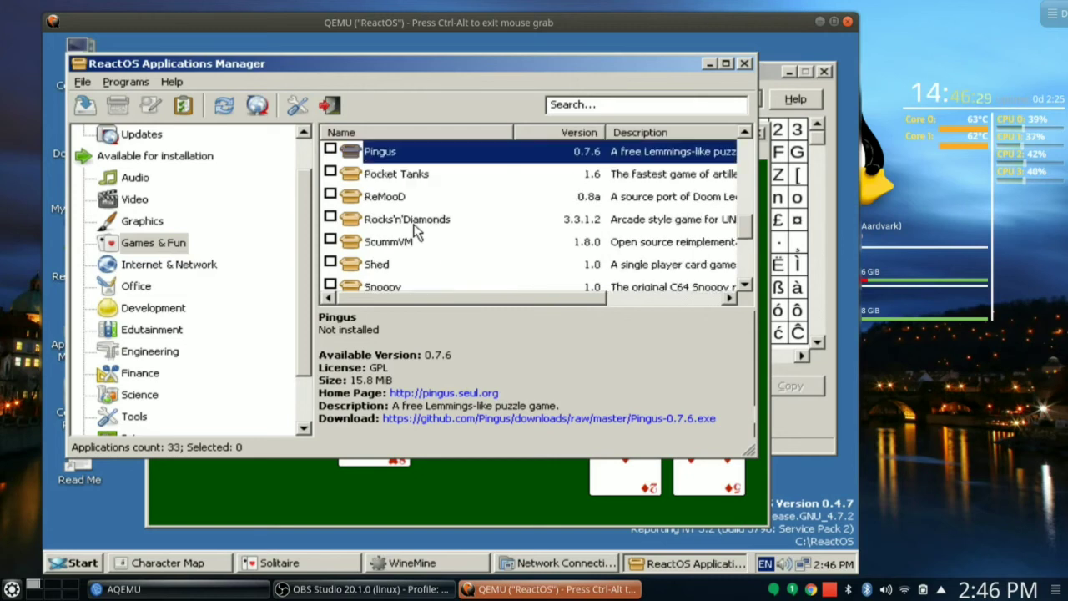
scroll(451, 264, down, 1)
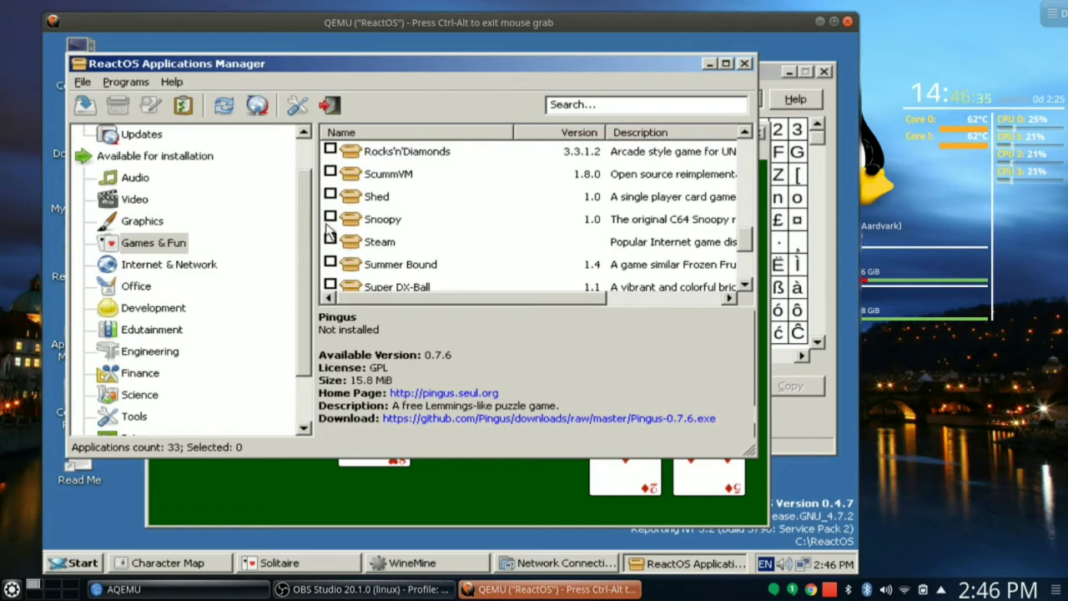
scroll(405, 200, up, 1)
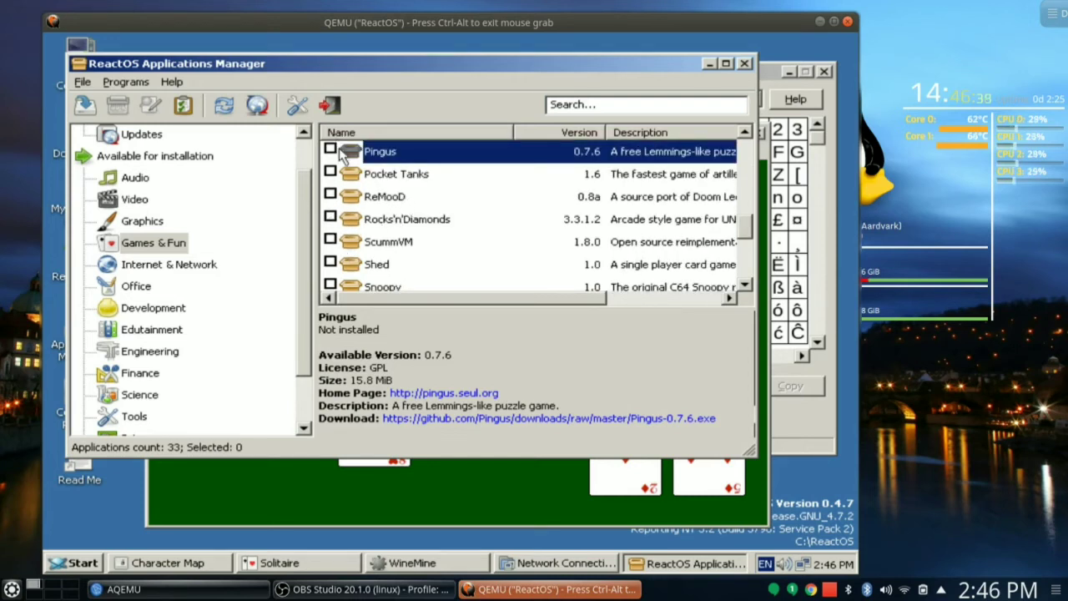
right_click(409, 160)
Install Pingus 0.7.6 to C:\Program Files\Pingus, accepting the GPL licence, and launch it at finish
click(459, 168)
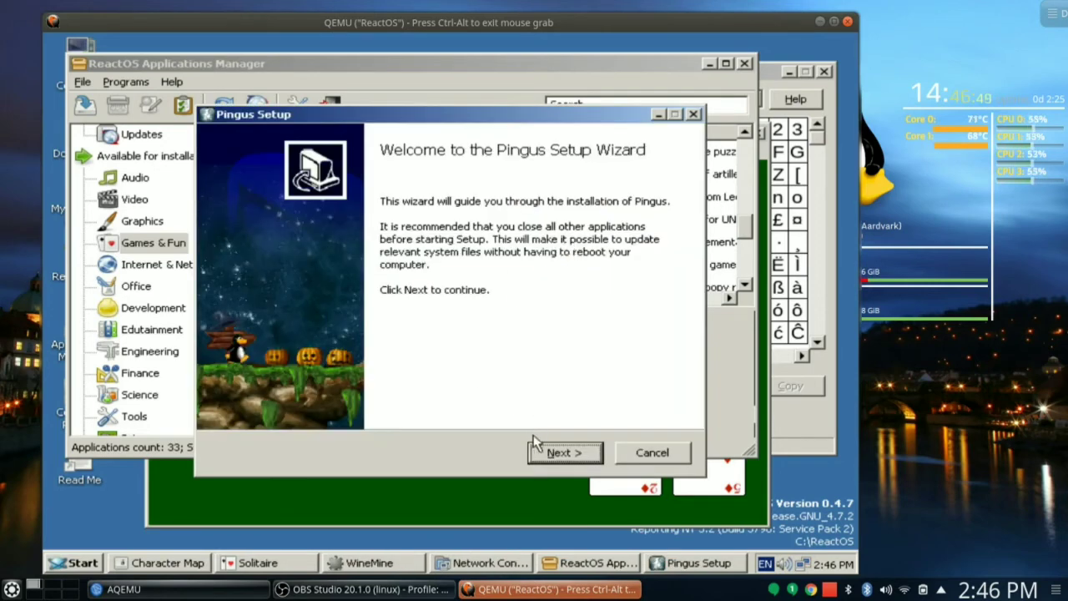
click(563, 453)
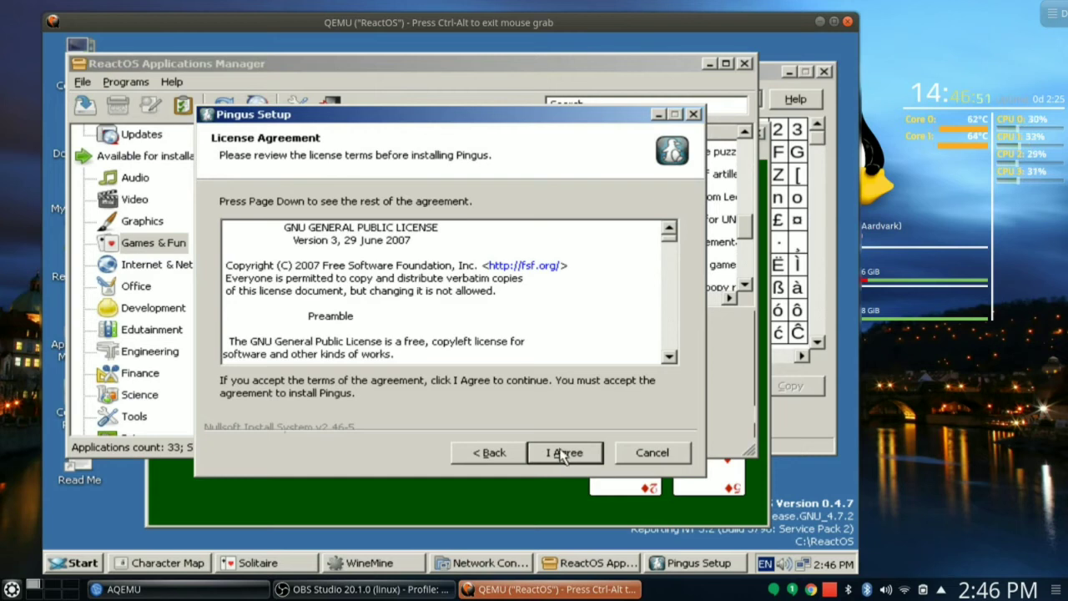
click(564, 453)
click(593, 455)
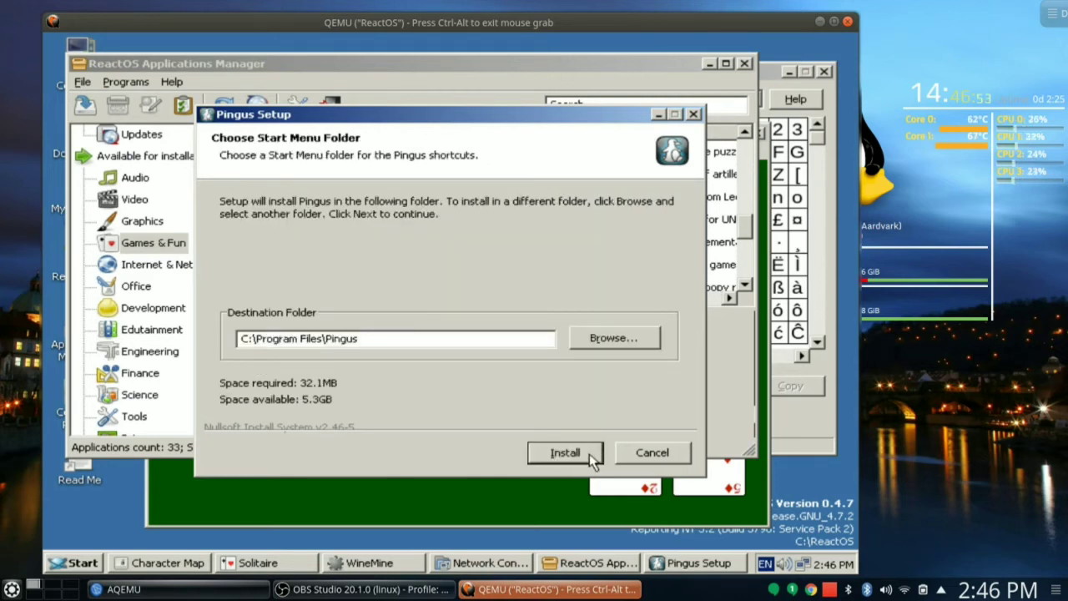
click(581, 456)
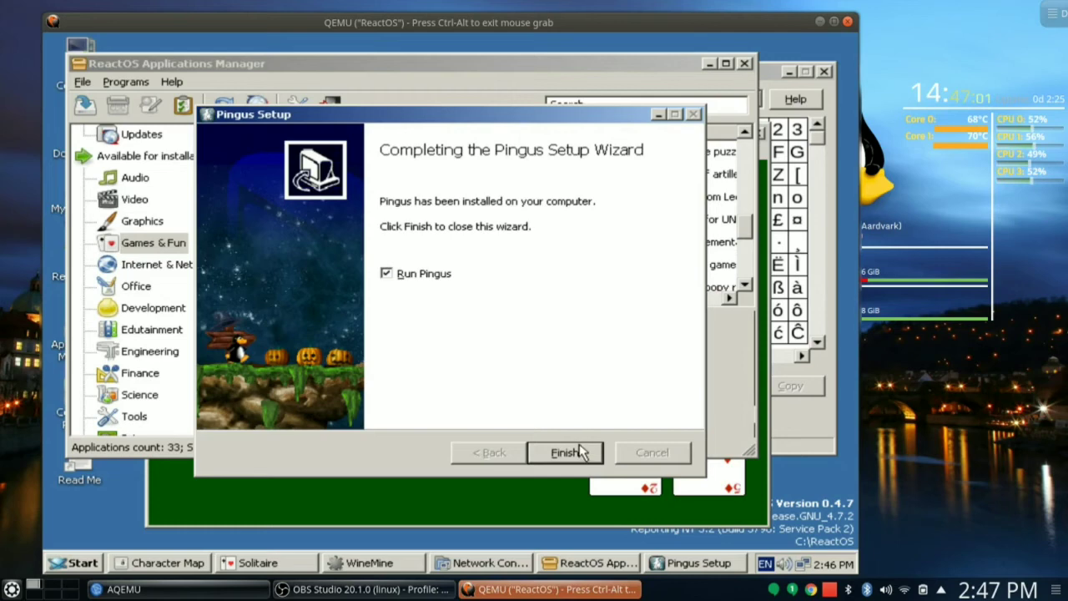
click(568, 452)
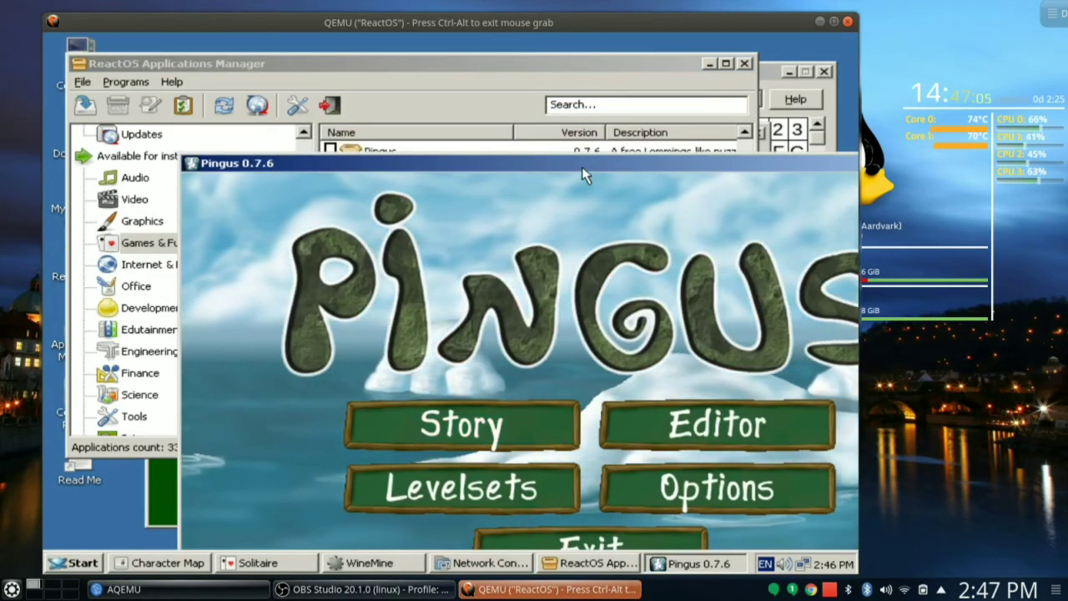
Move and maximize the Pingus window, then start Story mode showing 'The Journey Begins'
drag(584, 170, 451, 58)
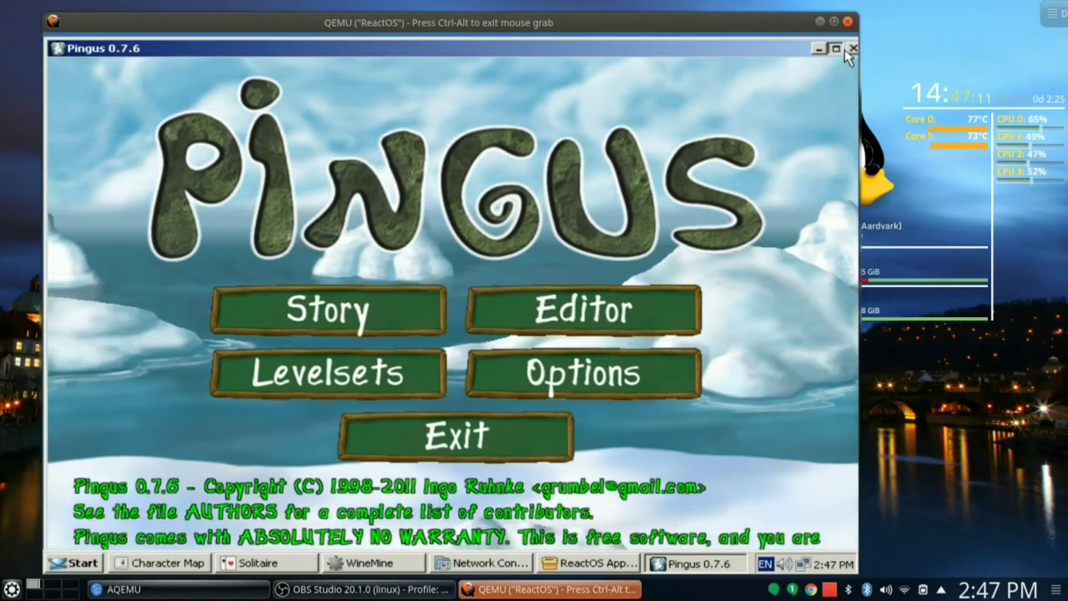
click(841, 50)
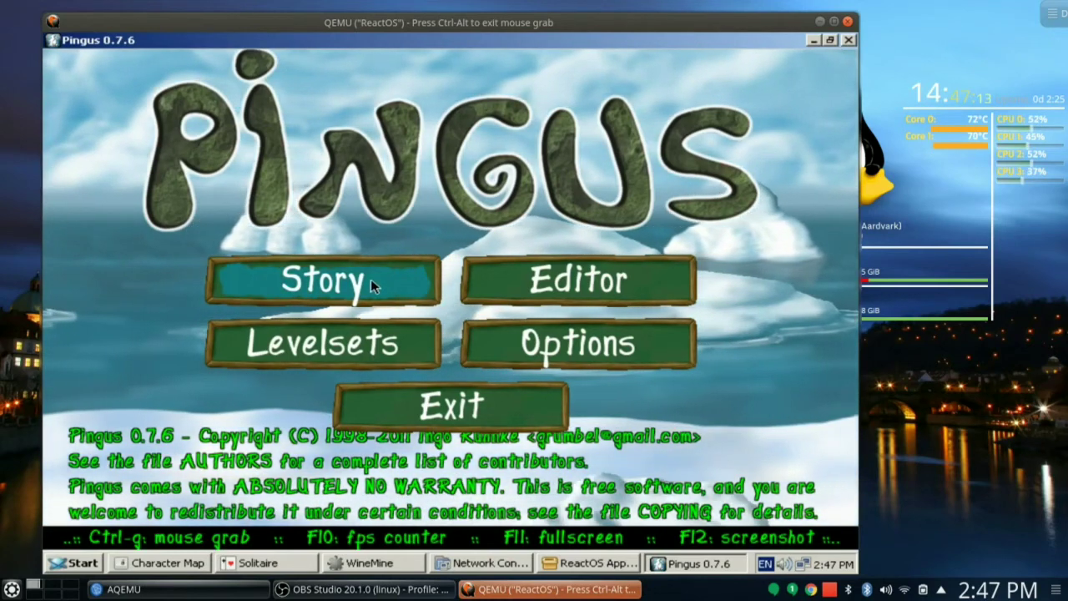
click(370, 279)
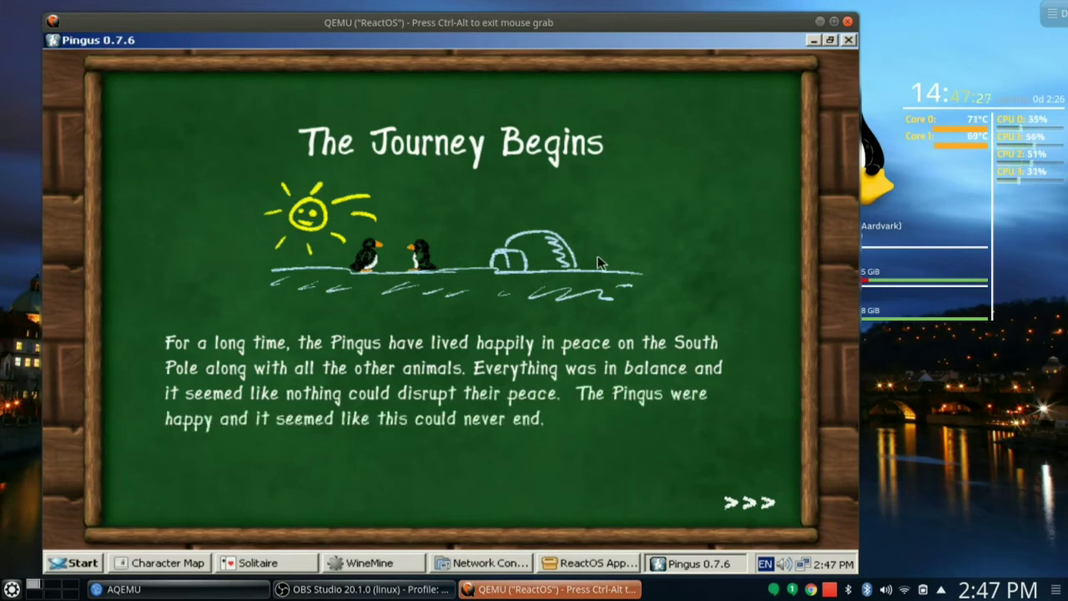
Advance through seven pages of 'The Journey Begins' story intro with the >>> button
click(746, 502)
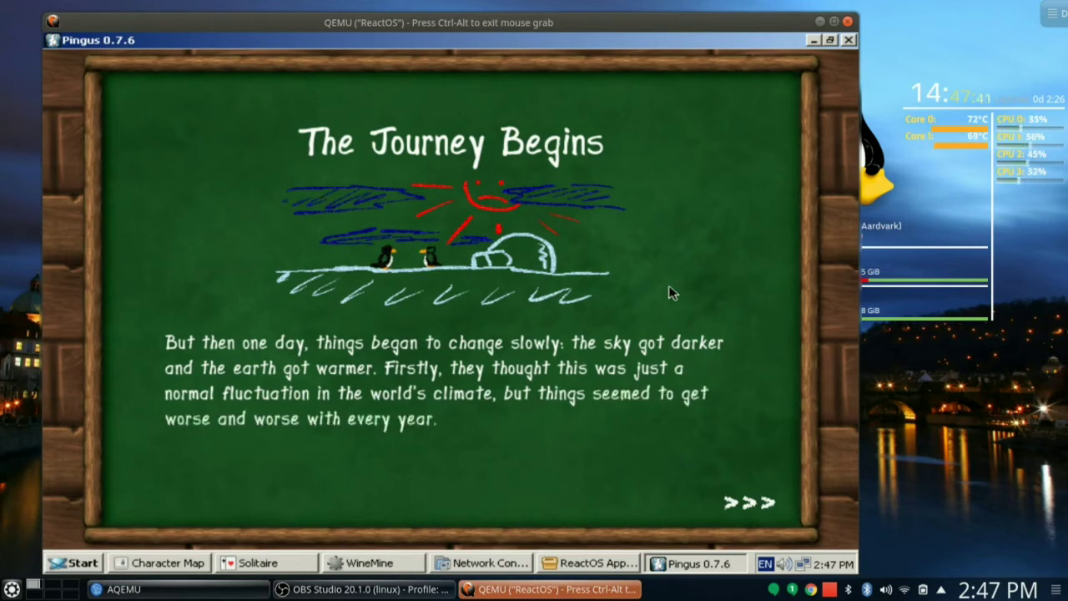
click(749, 502)
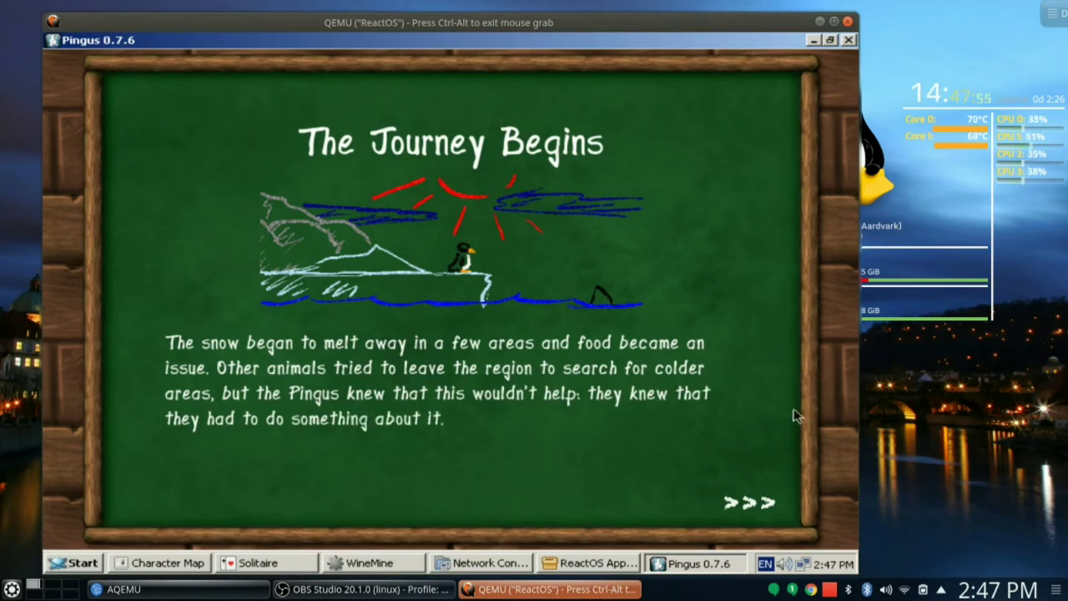
click(749, 504)
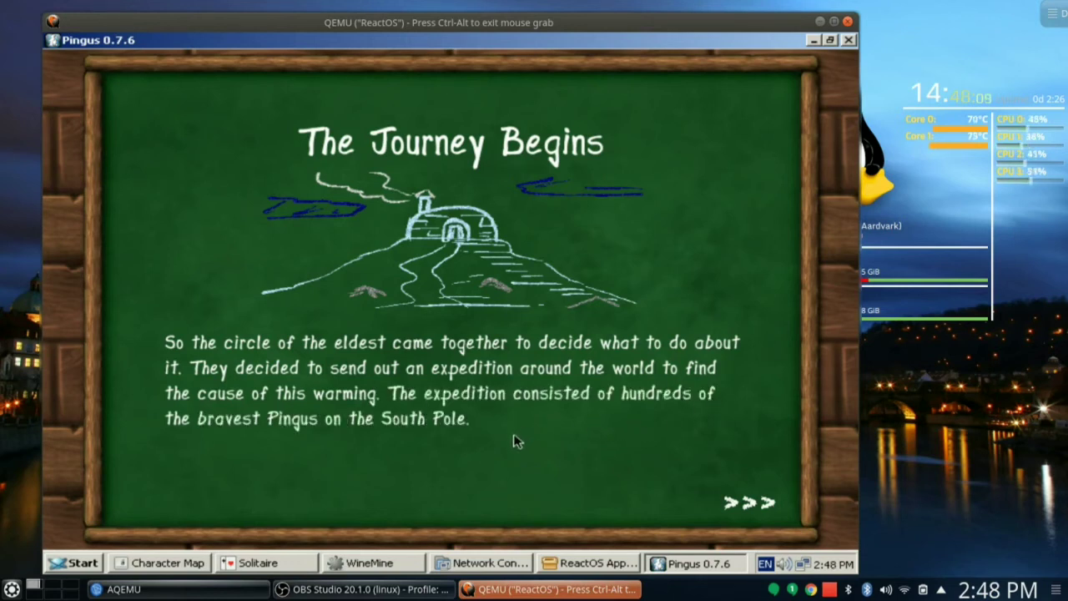
click(728, 502)
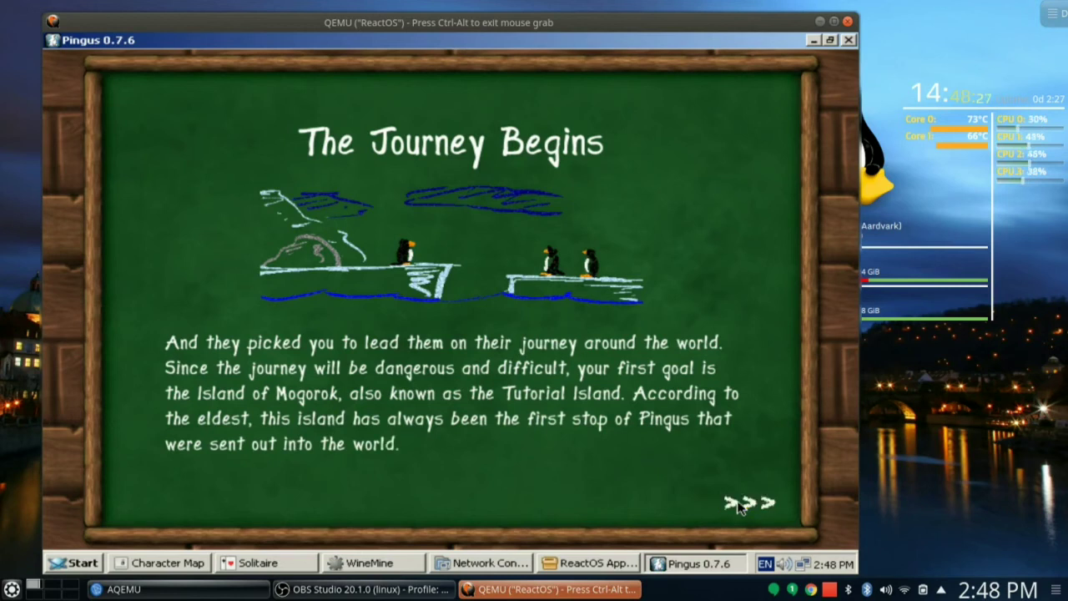
click(738, 505)
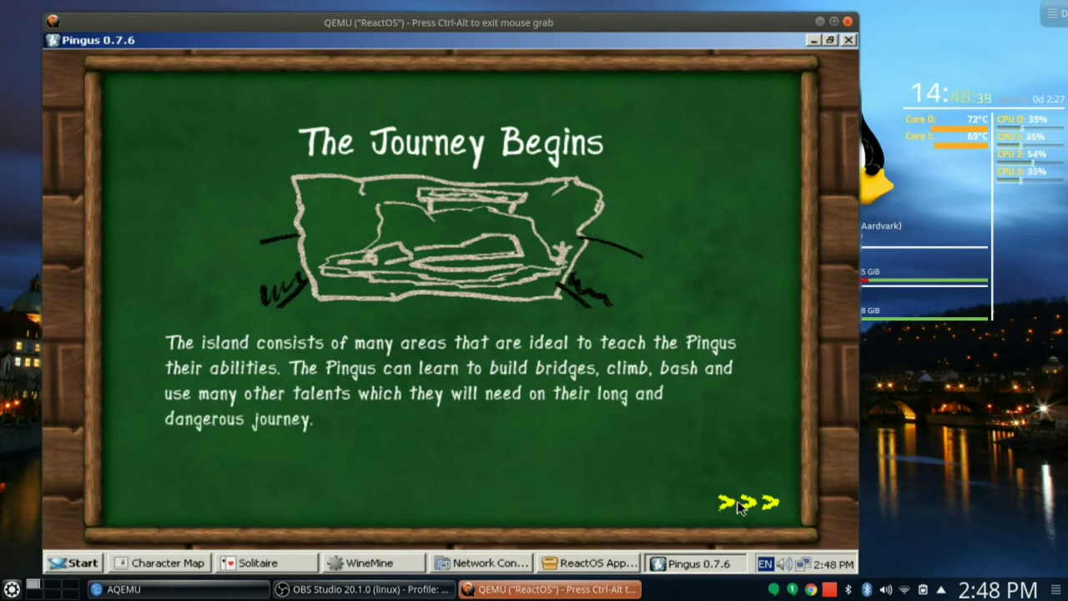
click(747, 504)
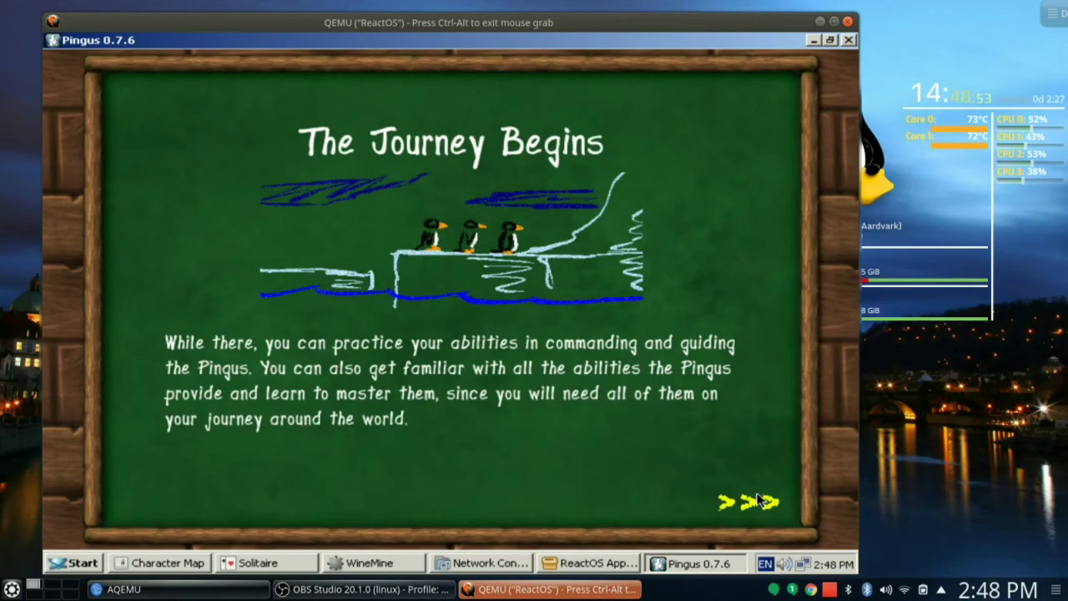
click(760, 500)
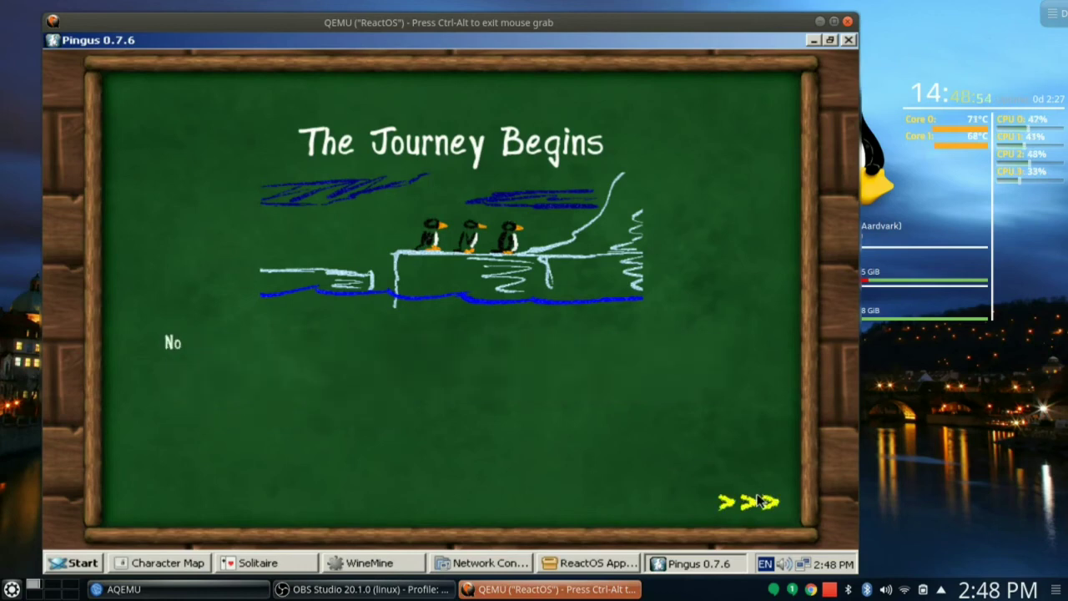
Minimize Pingus and select Christmas Bound 1.4 (freeware) in Games & Fun to view its details
click(814, 40)
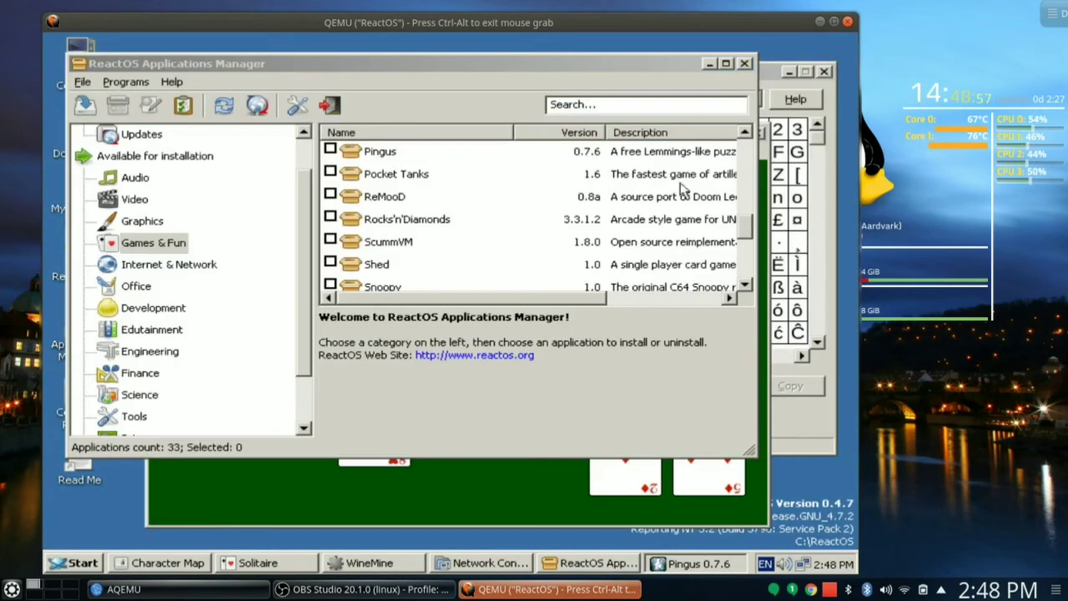
scroll(400, 242, up, 5)
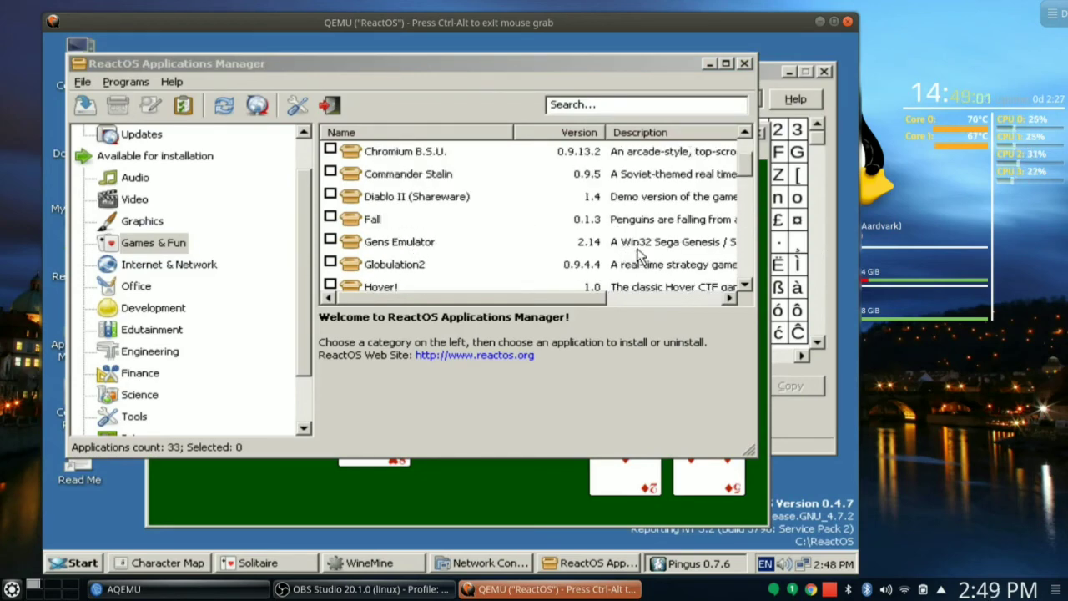
scroll(464, 218, up, 1)
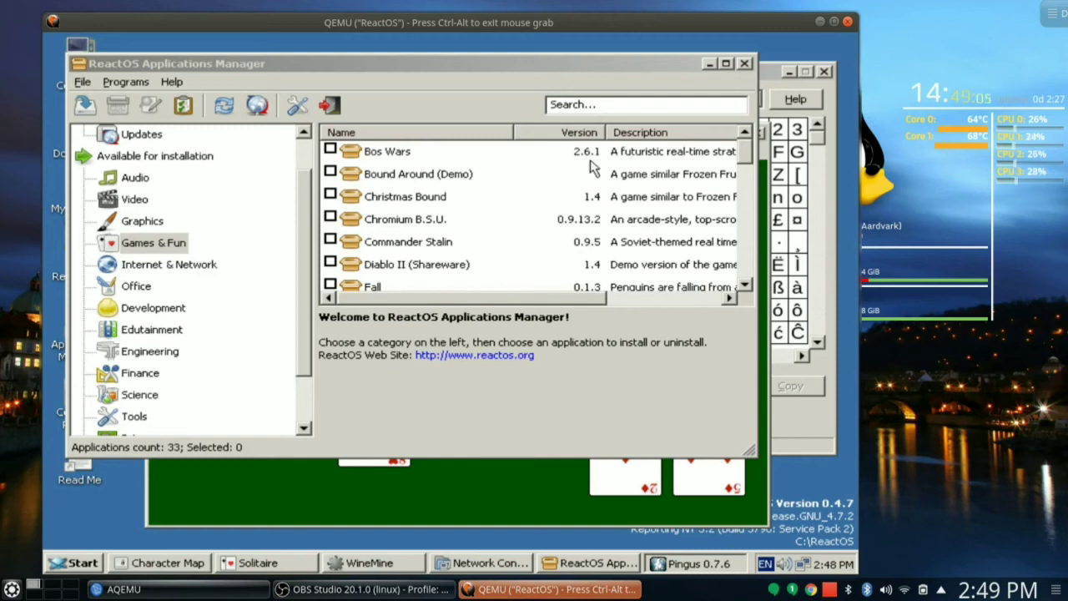
click(634, 201)
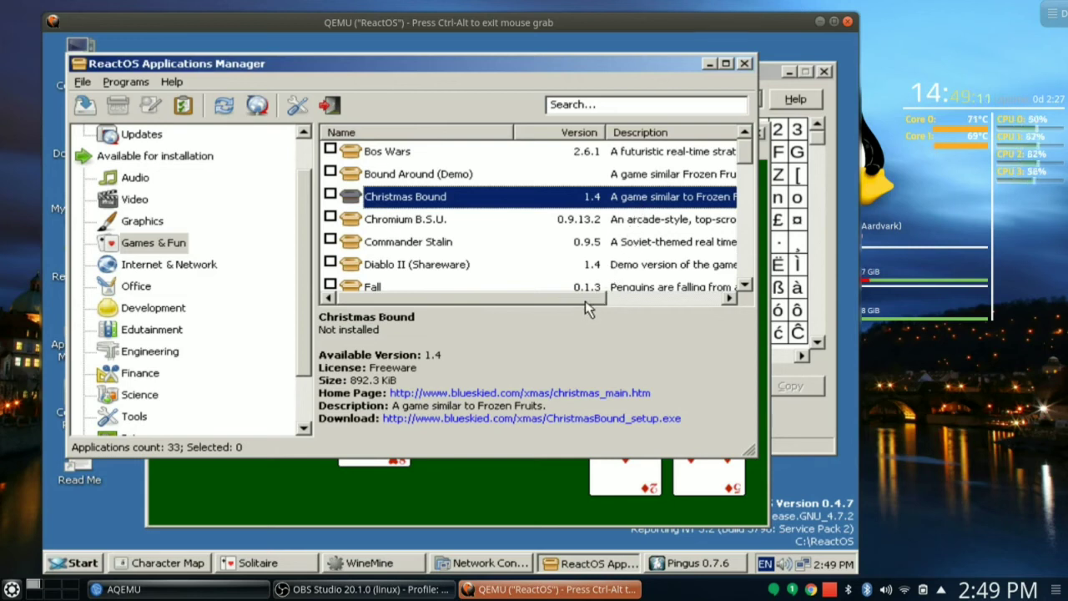
drag(586, 302, 445, 308)
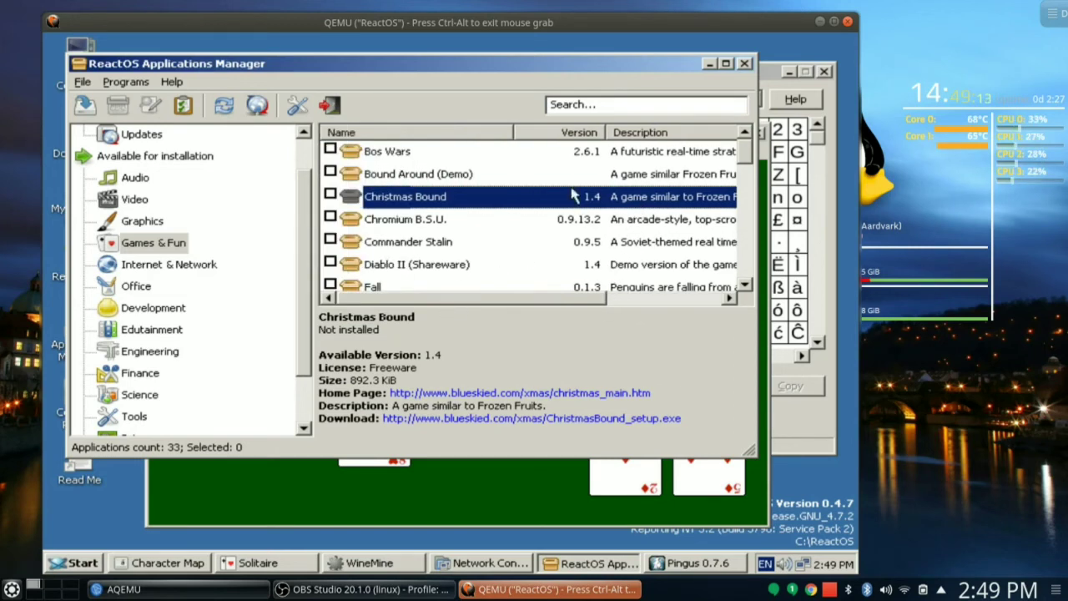
Start installing LibreOffice 5.1.1.3 from the Office category, then bring Character Map forward
click(150, 287)
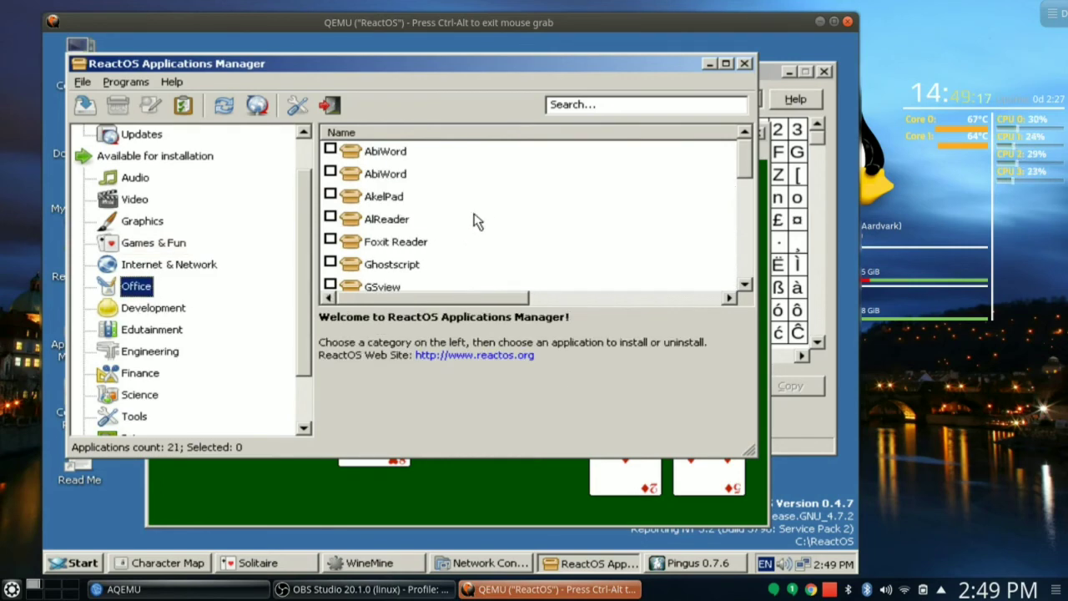
scroll(484, 215, down, 4)
scroll(484, 210, up, 1)
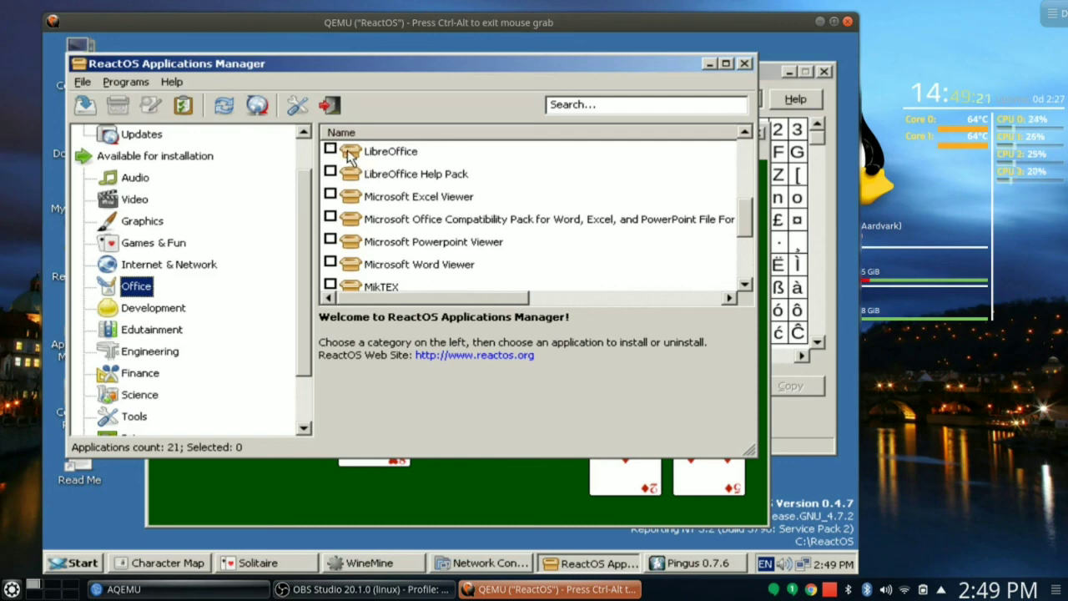
click(352, 158)
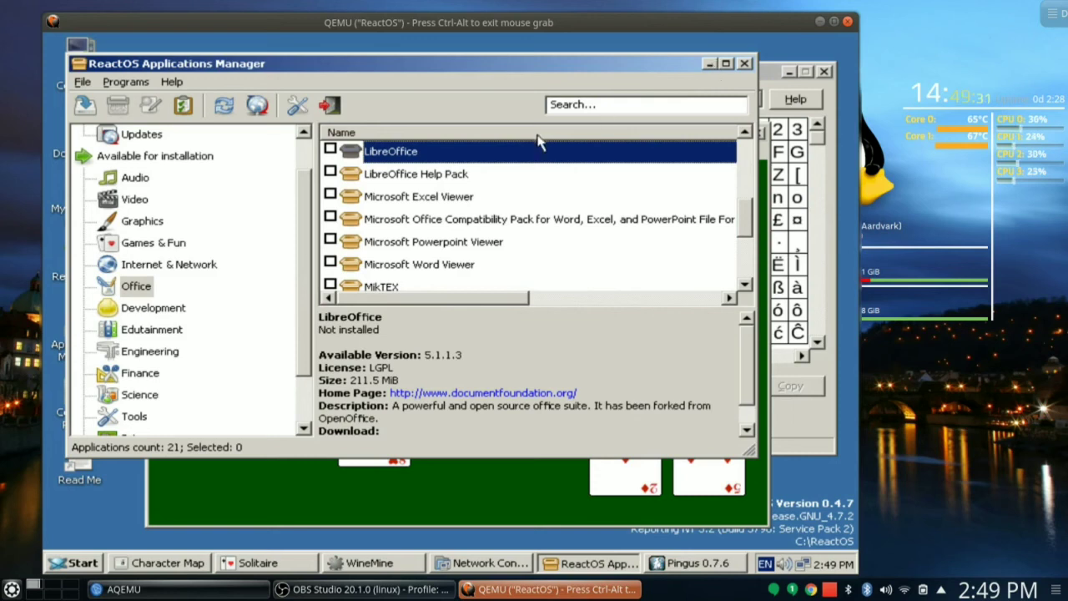
right_click(399, 145)
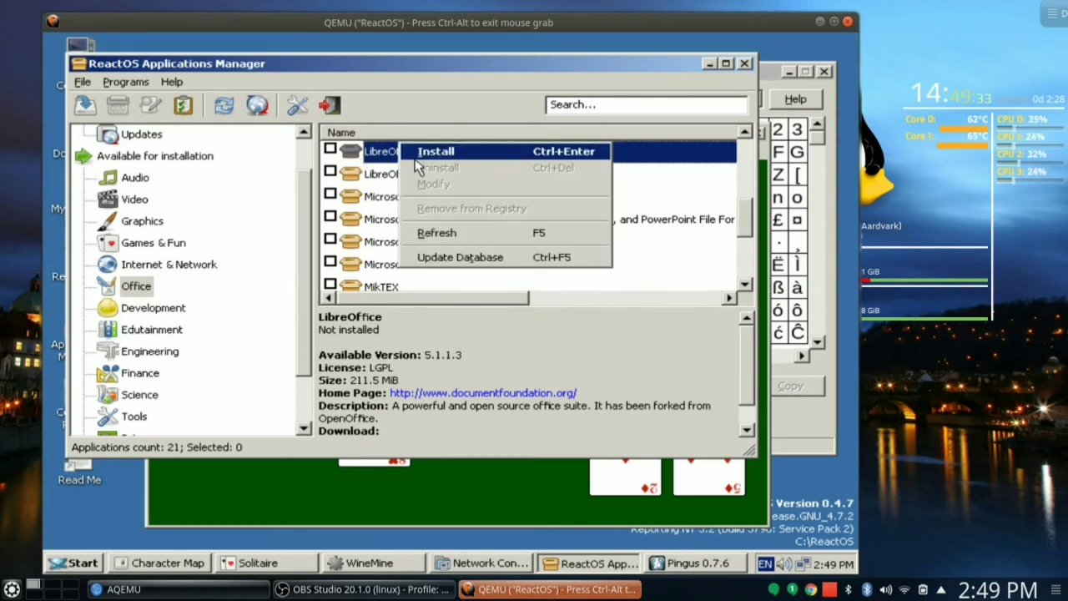
click(423, 156)
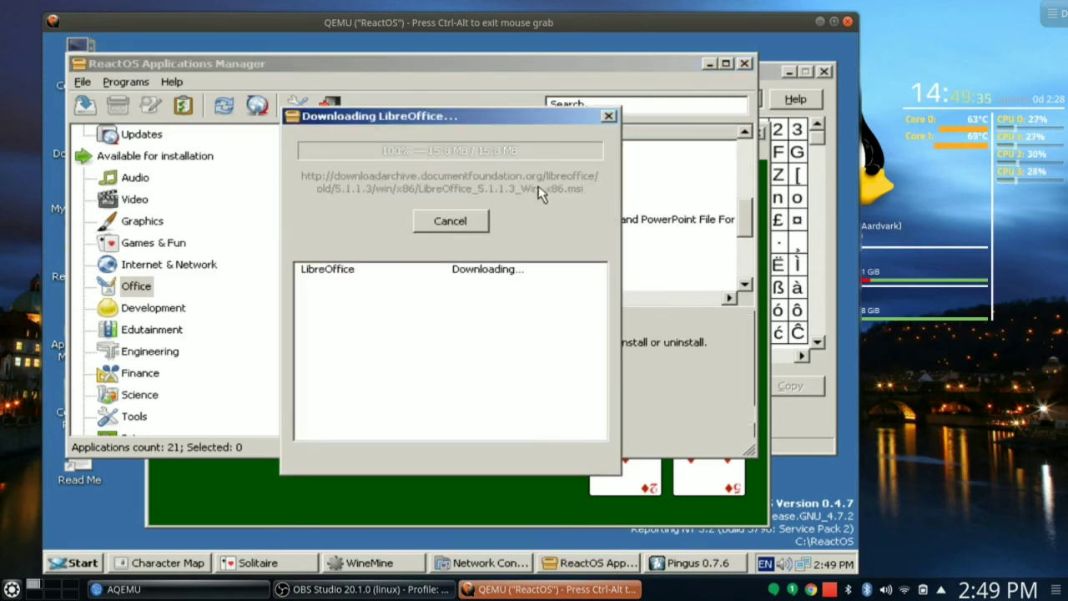
click(773, 71)
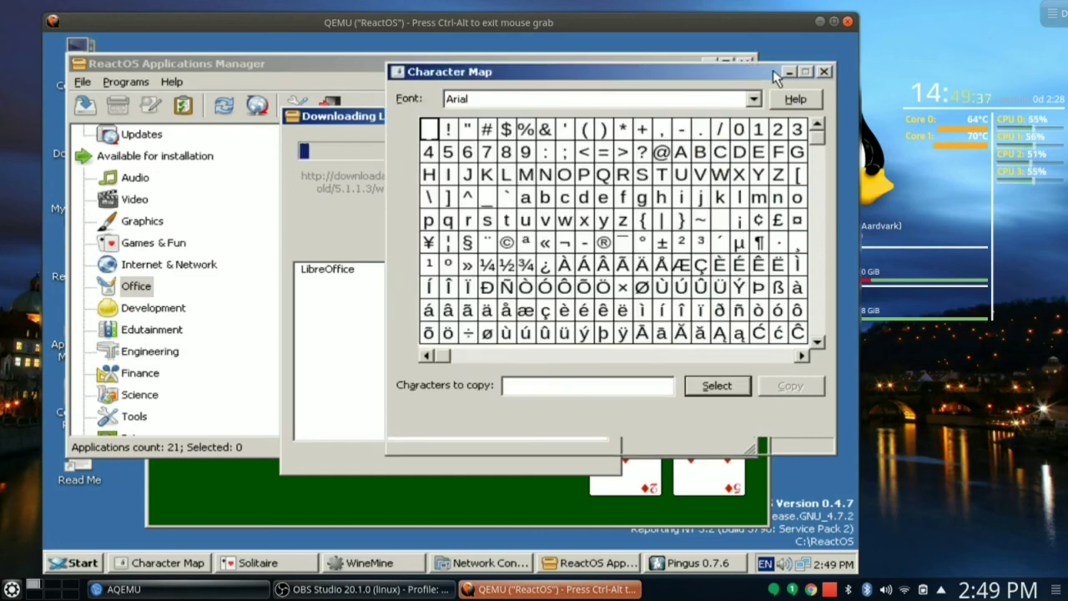
Close Character Map, quit Solitaire confirming Yes, and close Network Connections
click(825, 72)
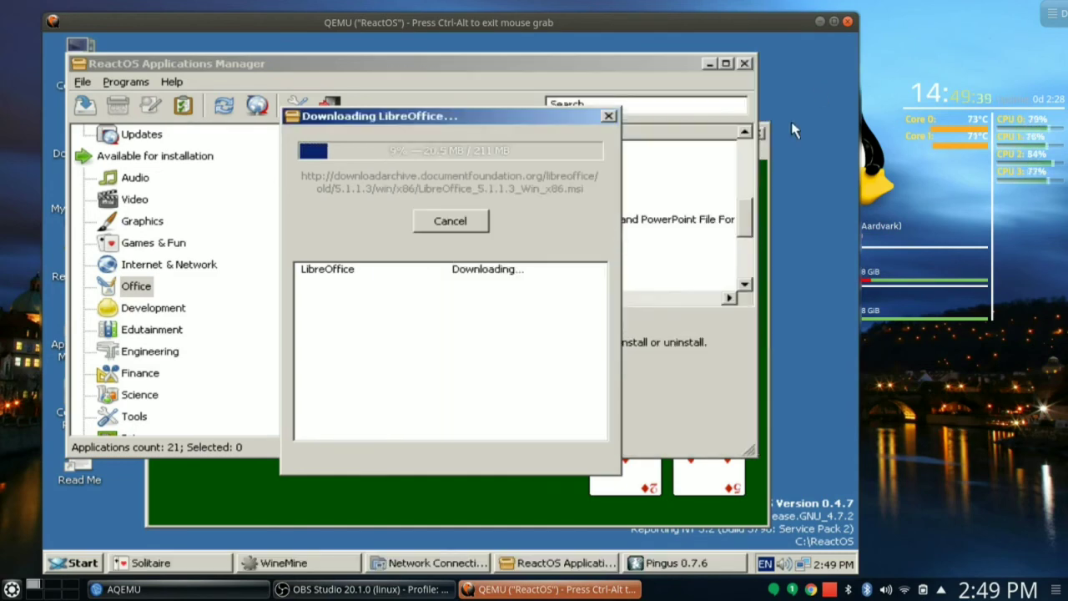
click(764, 163)
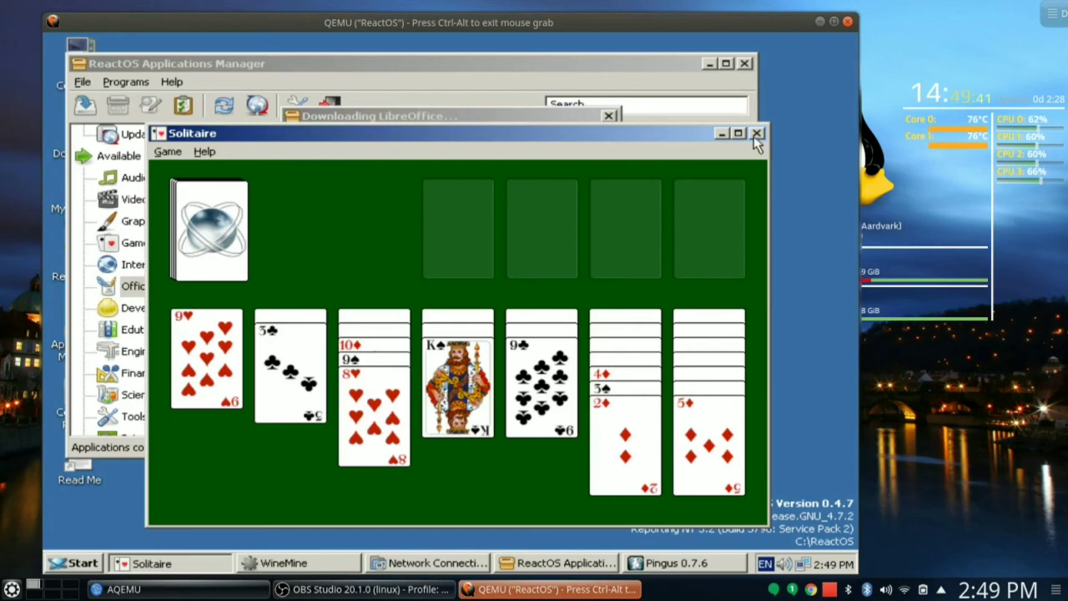
click(755, 134)
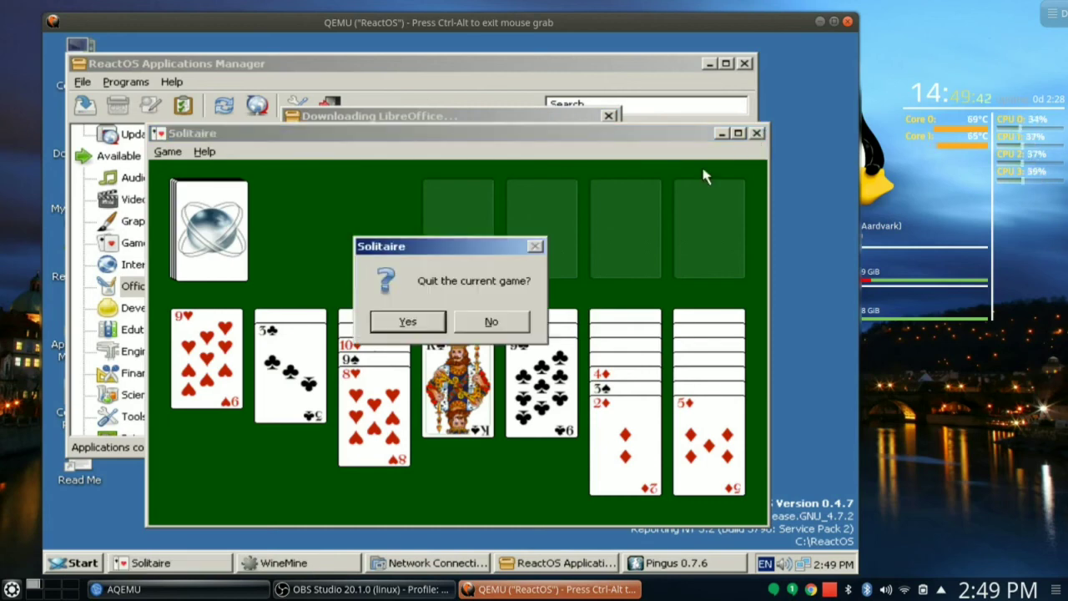
click(409, 327)
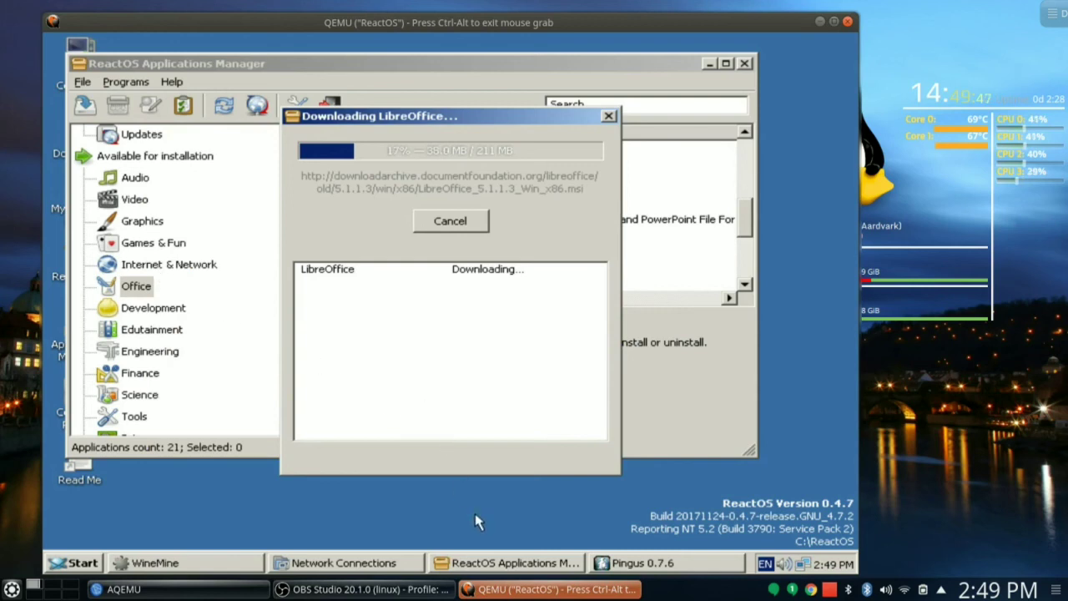
click(349, 564)
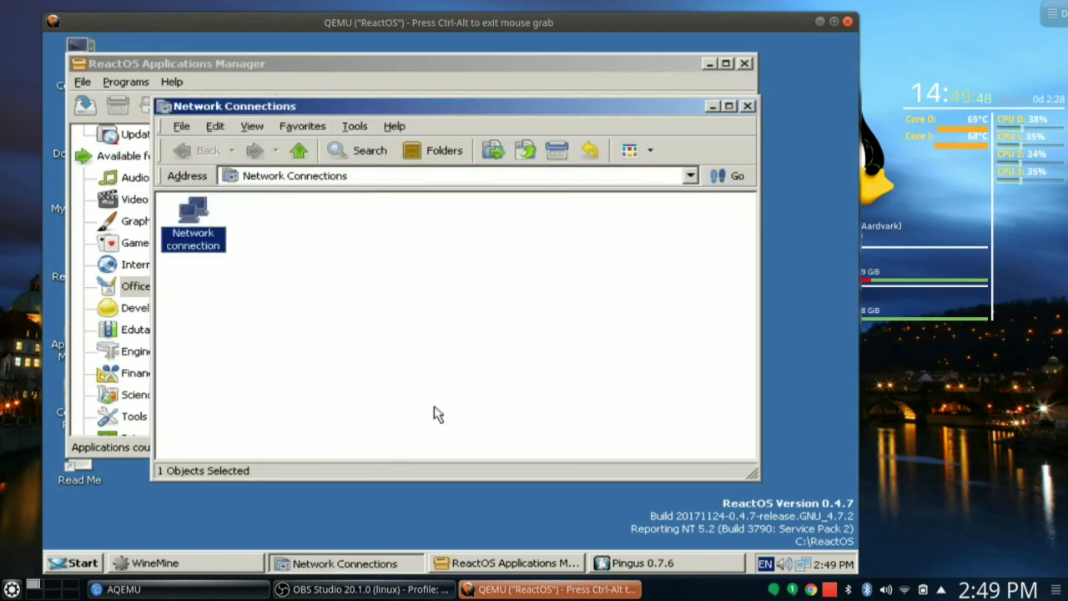
click(747, 108)
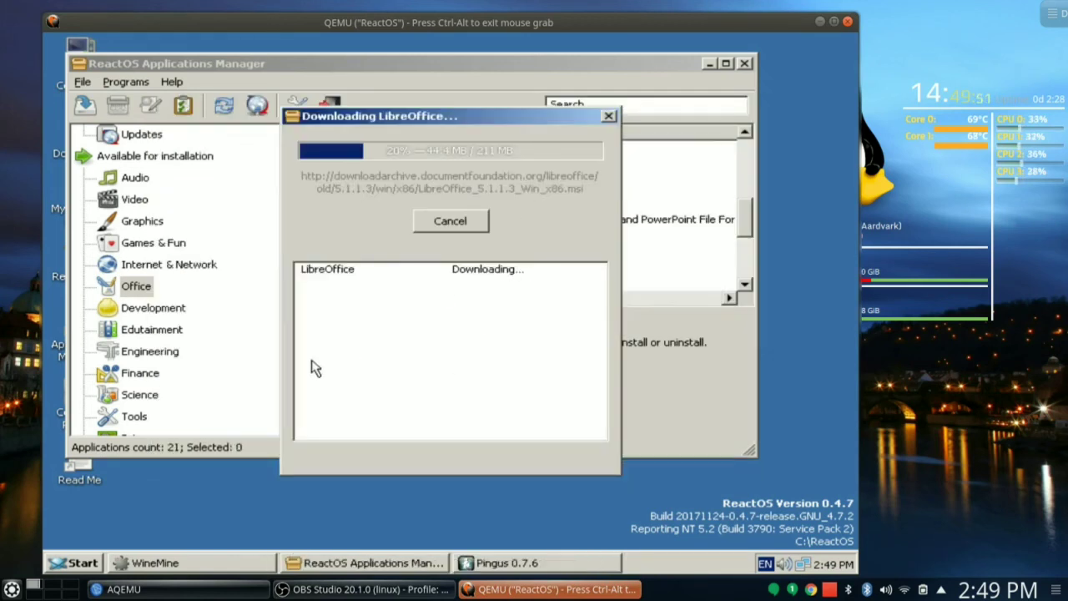
Close Pingus from its taskbar button, minimize Applications Manager, reposition the download dialog, and close WineMine
right_click(542, 566)
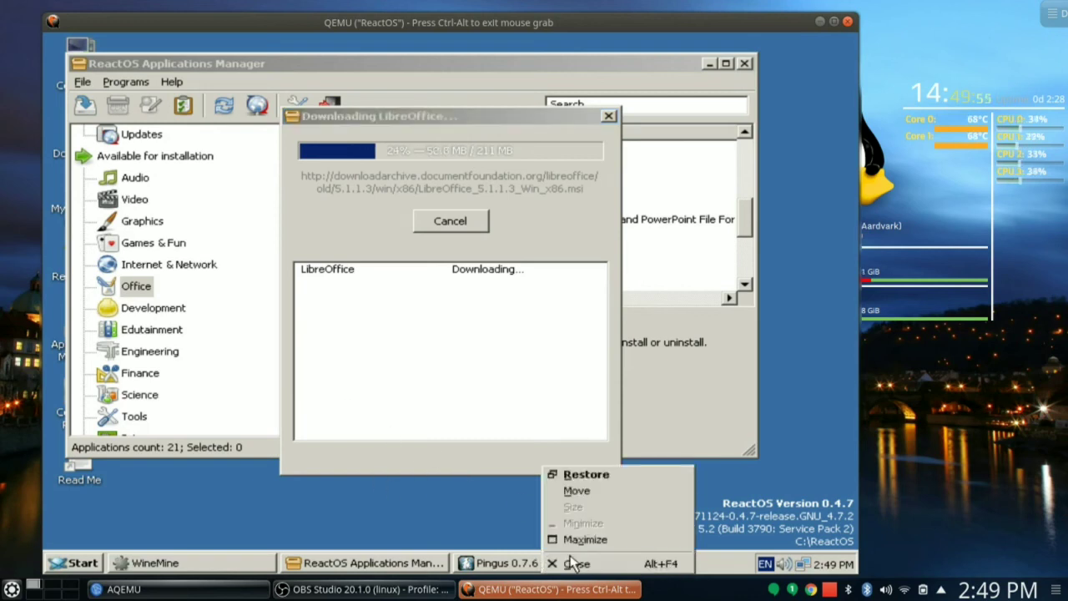
click(574, 565)
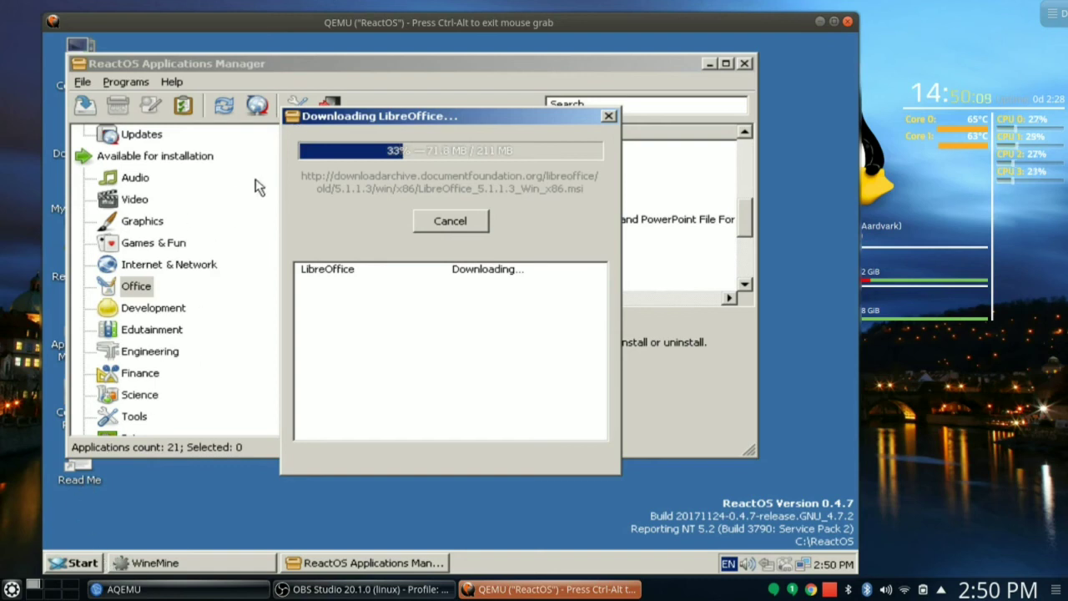
click(710, 63)
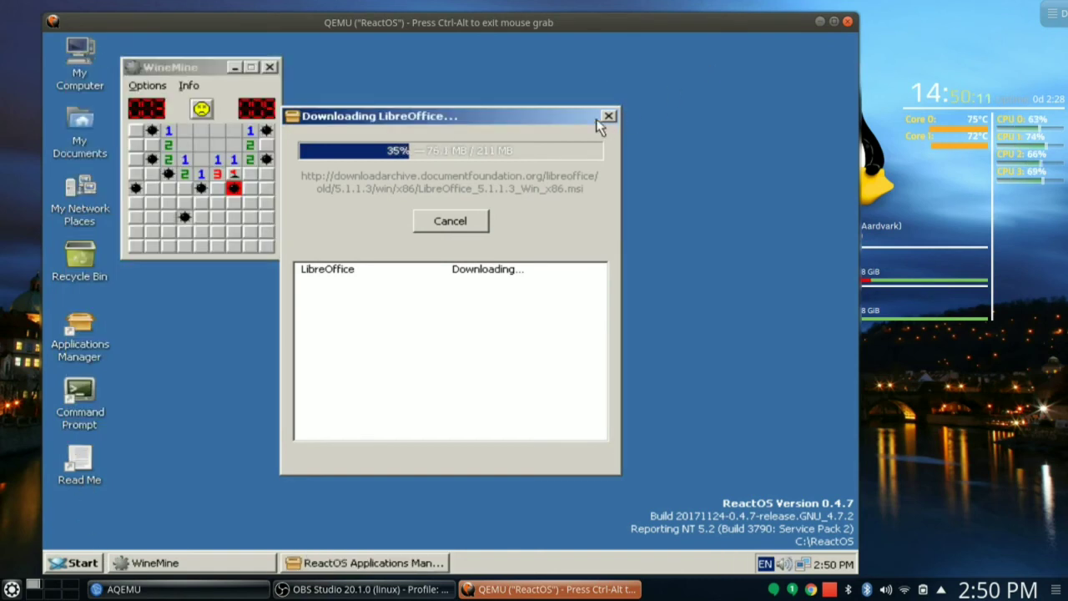
drag(489, 116, 621, 99)
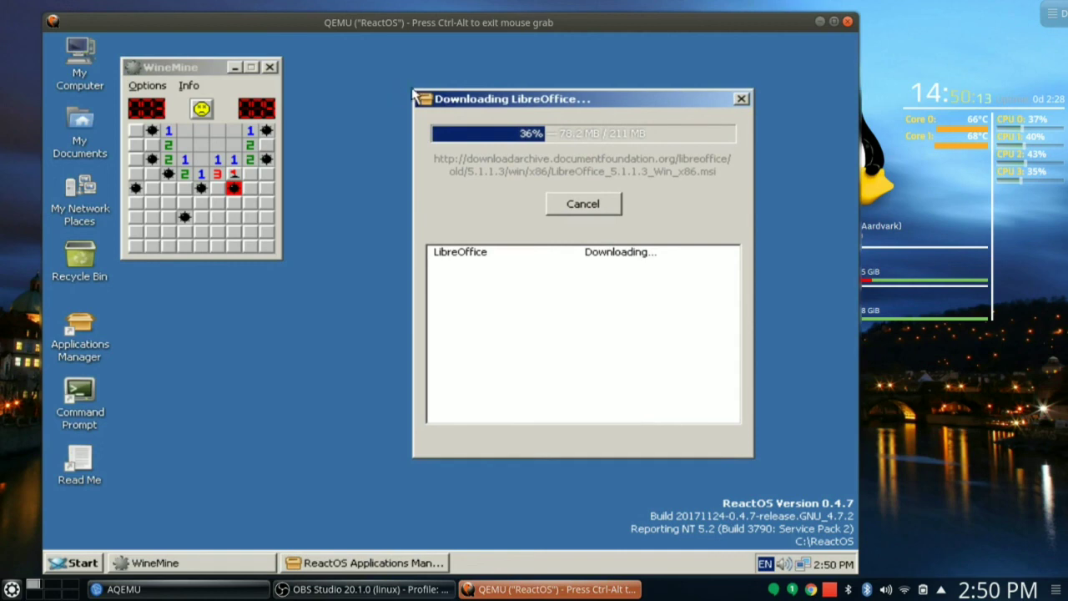
click(270, 67)
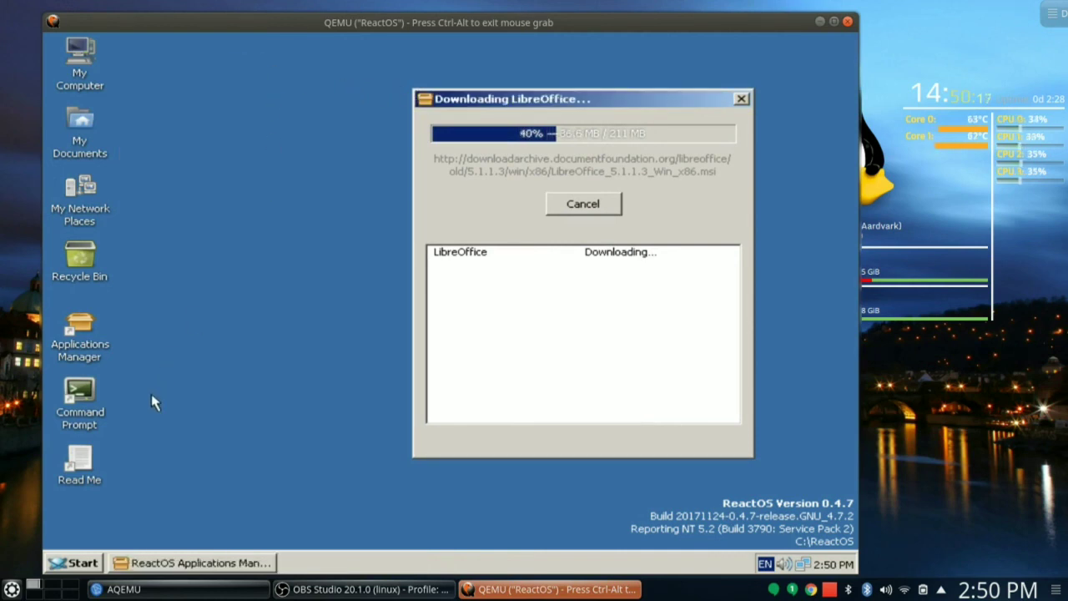
Launch Mozilla Firefox from Start > Programs, choosing 'Don't import anything' in the Import Wizard
click(78, 565)
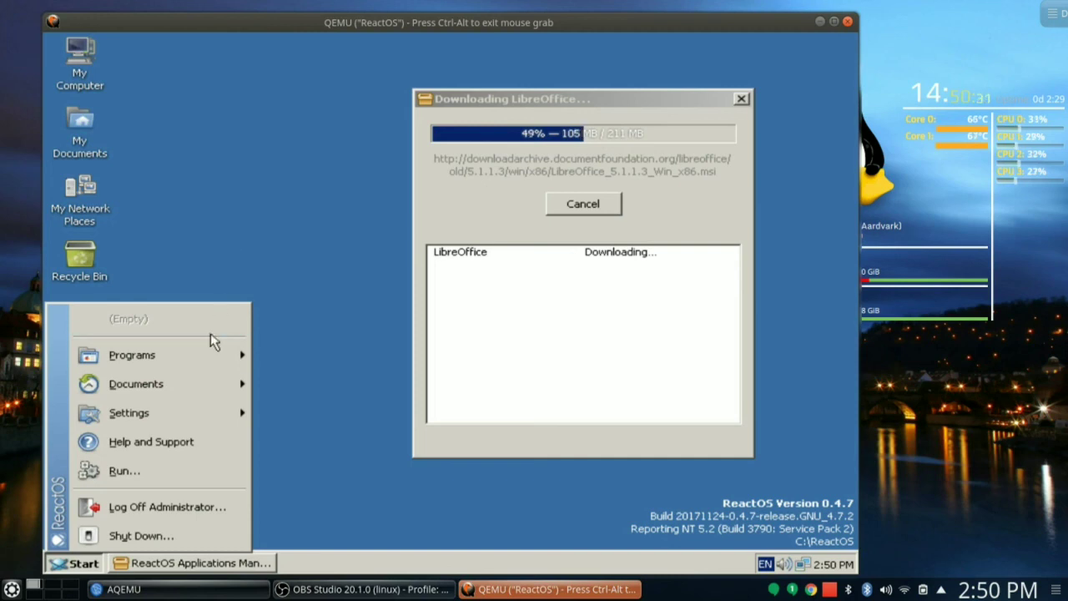
mouse_move(214, 366)
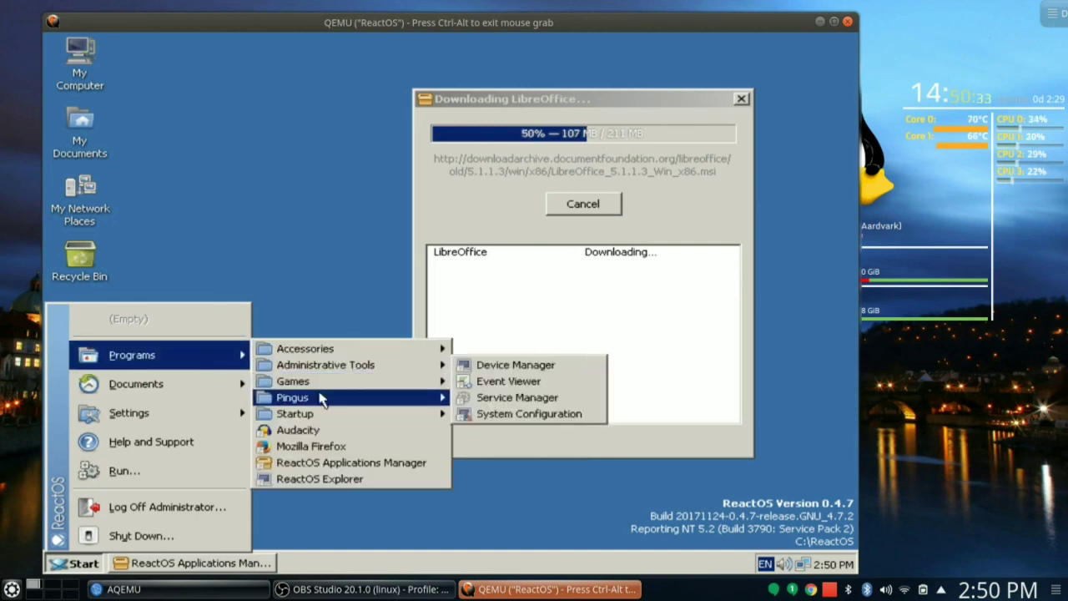
mouse_move(326, 402)
mouse_move(340, 382)
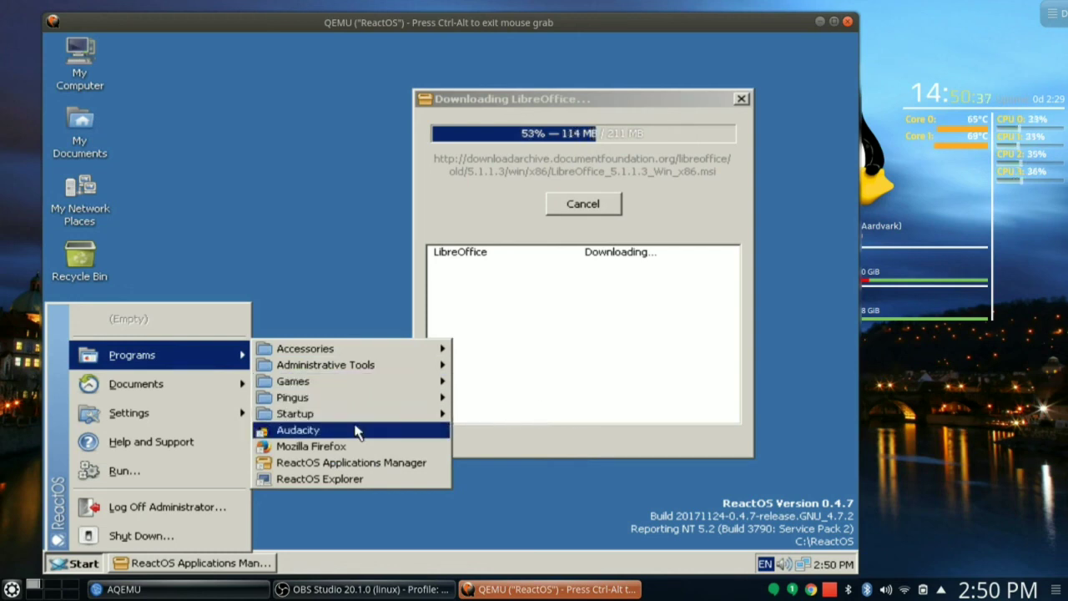
click(407, 447)
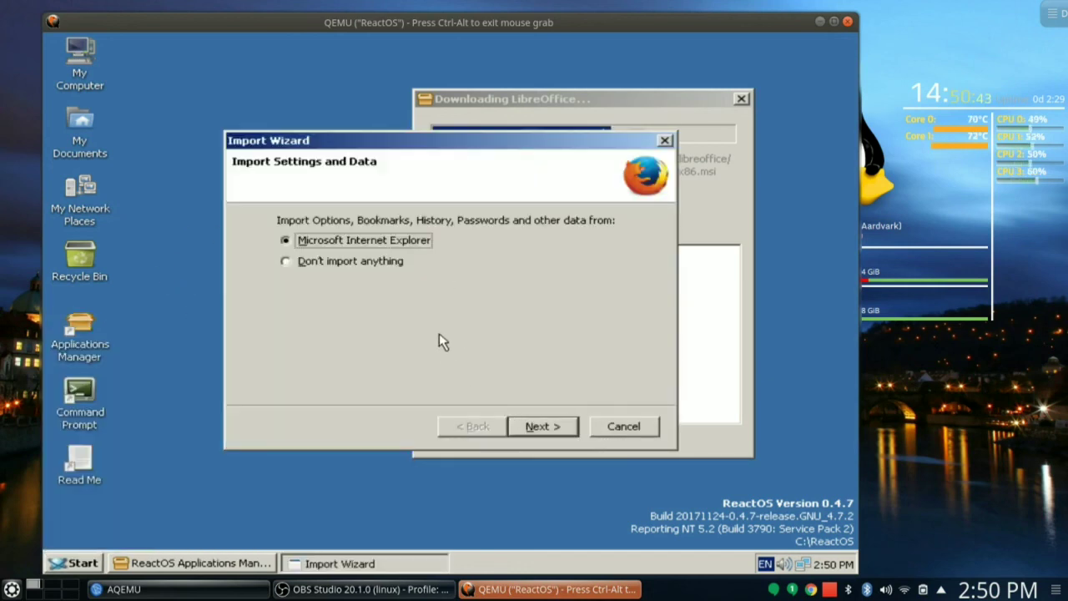
click(365, 265)
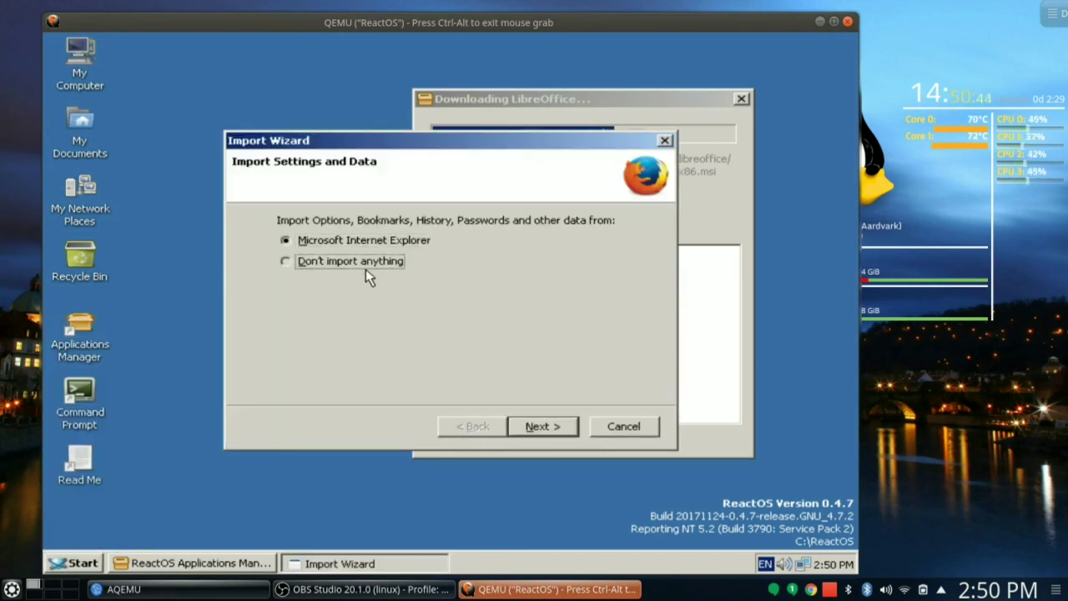
click(531, 427)
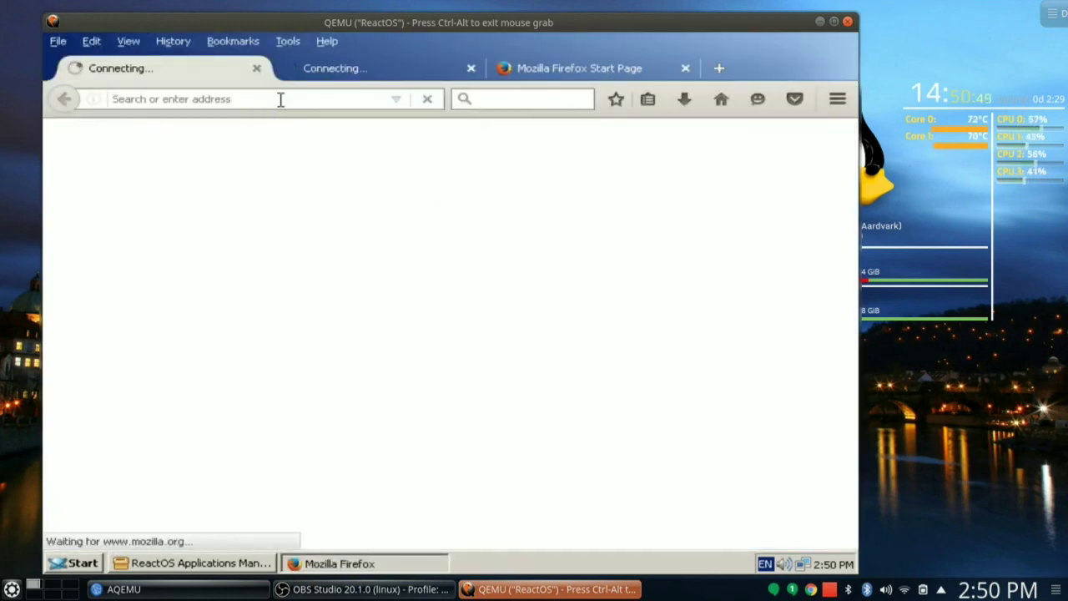
Load youtube.com/freethinkeratlarge in the Firefox address bar
click(280, 99)
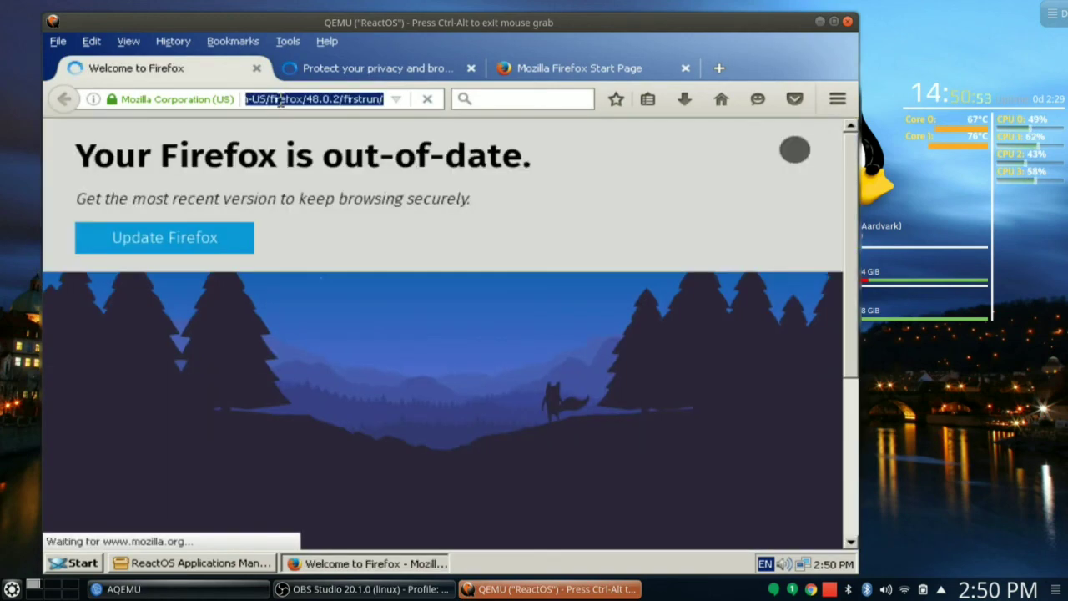
text(you)
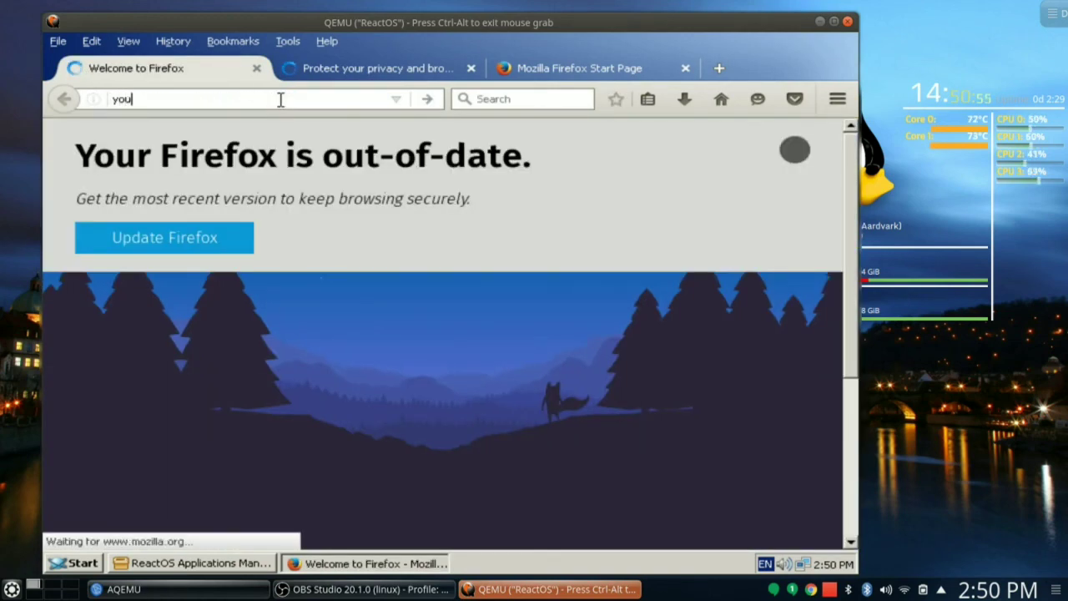
text(tube.com)
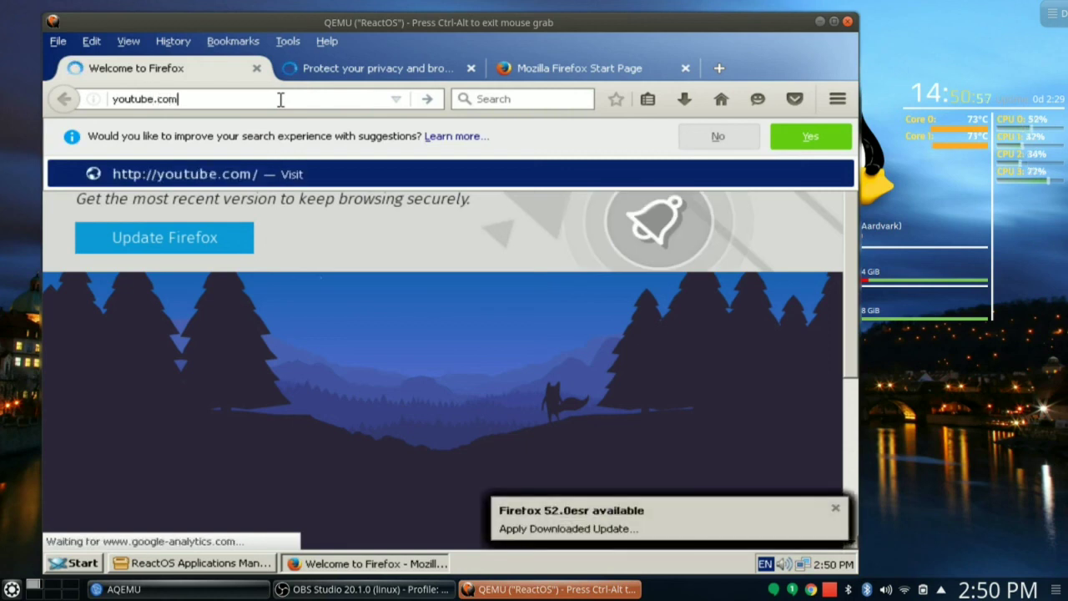
text(/fre)
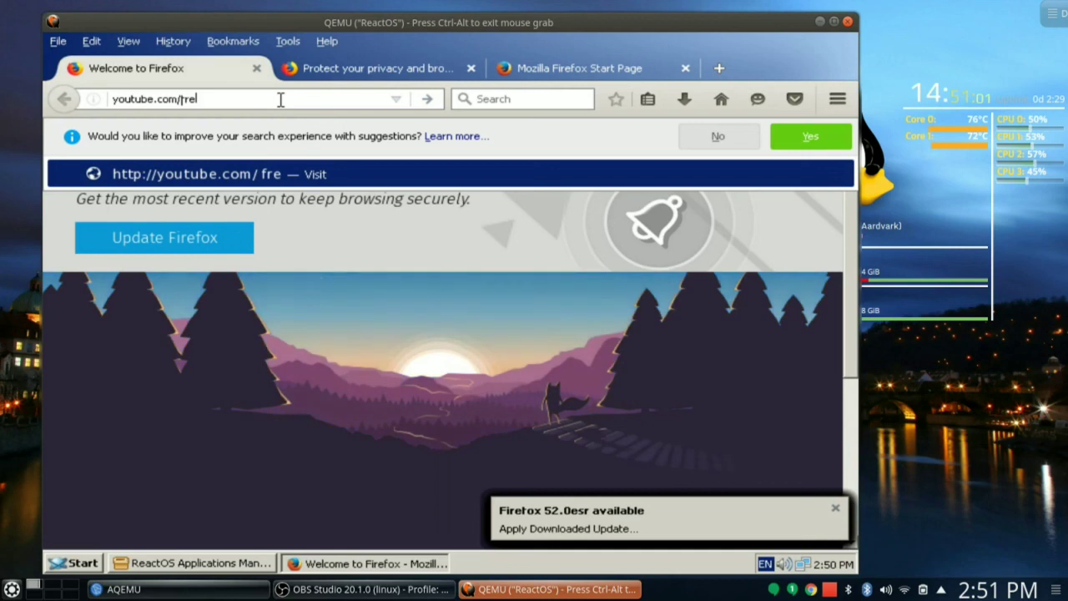
text(ethinkera)
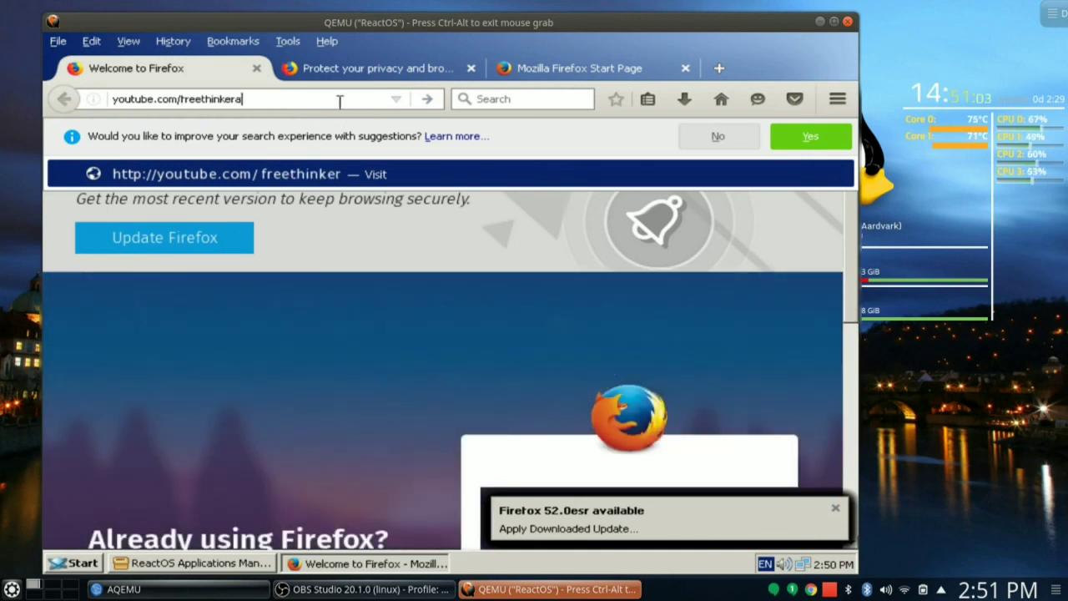
text(tlarge)
key(Return)
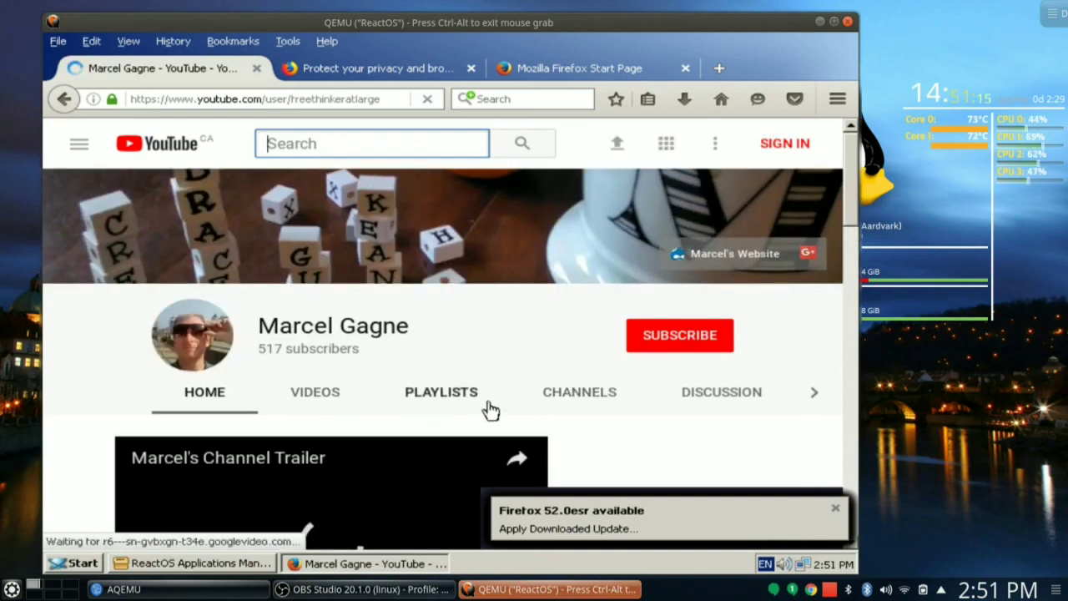
Start the 9:40 Cooking With Linux video 'Got Some Free Time?' in Firefox and skip its ad
scroll(489, 409, down, 5)
scroll(474, 437, down, 4)
scroll(476, 436, up, 6)
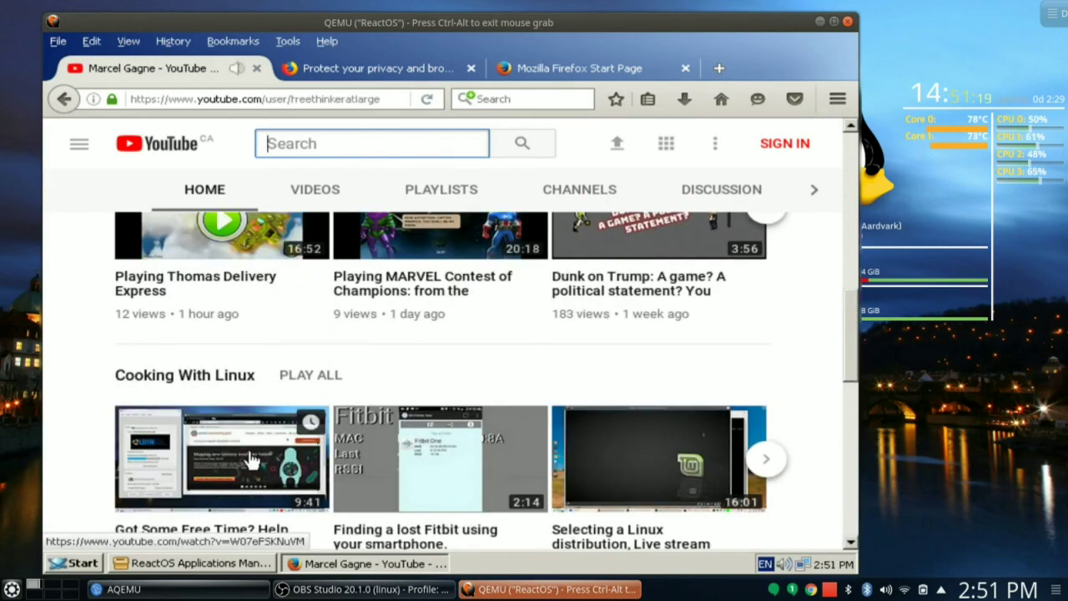
click(209, 446)
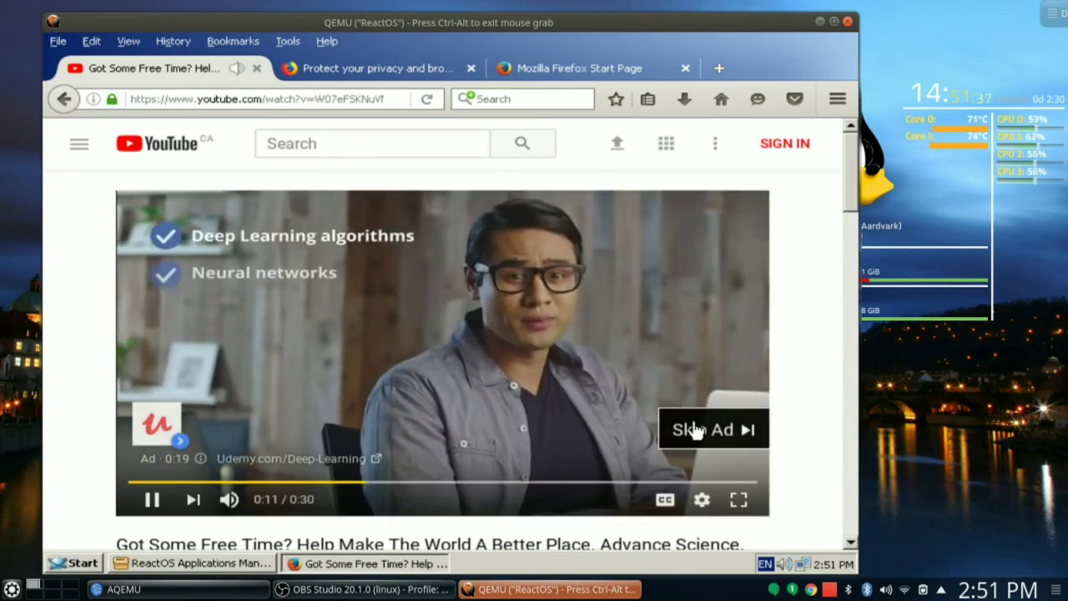
click(761, 431)
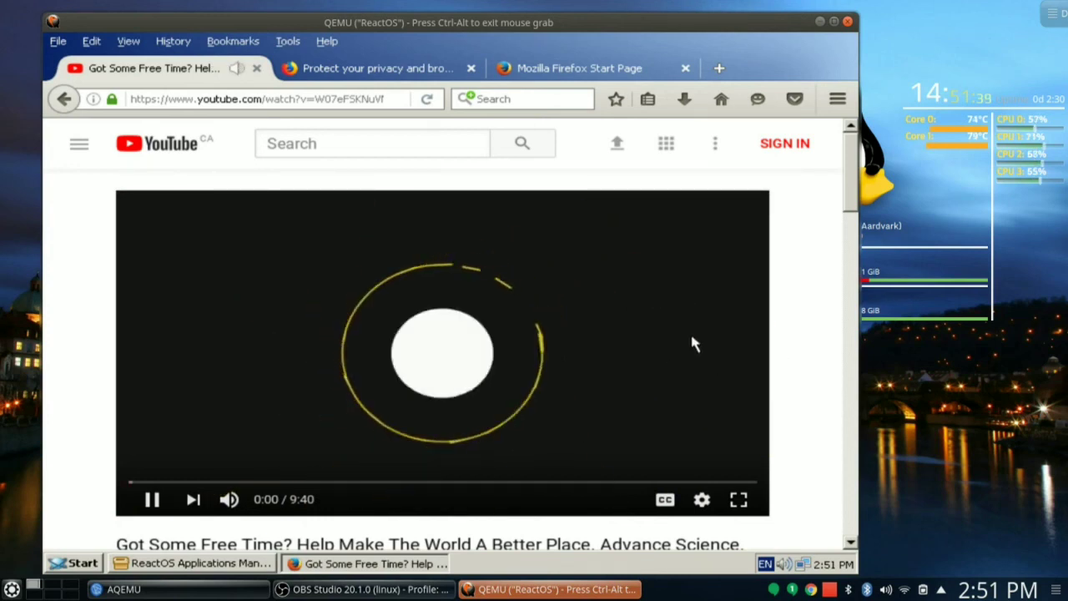
scroll(794, 310, down, 2)
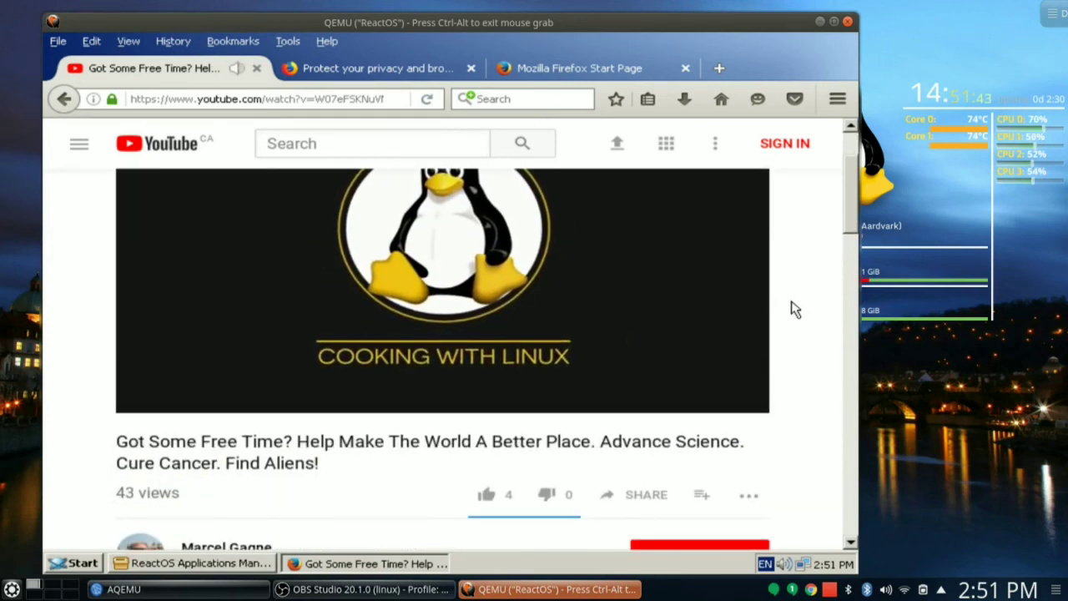
scroll(795, 309, up, 2)
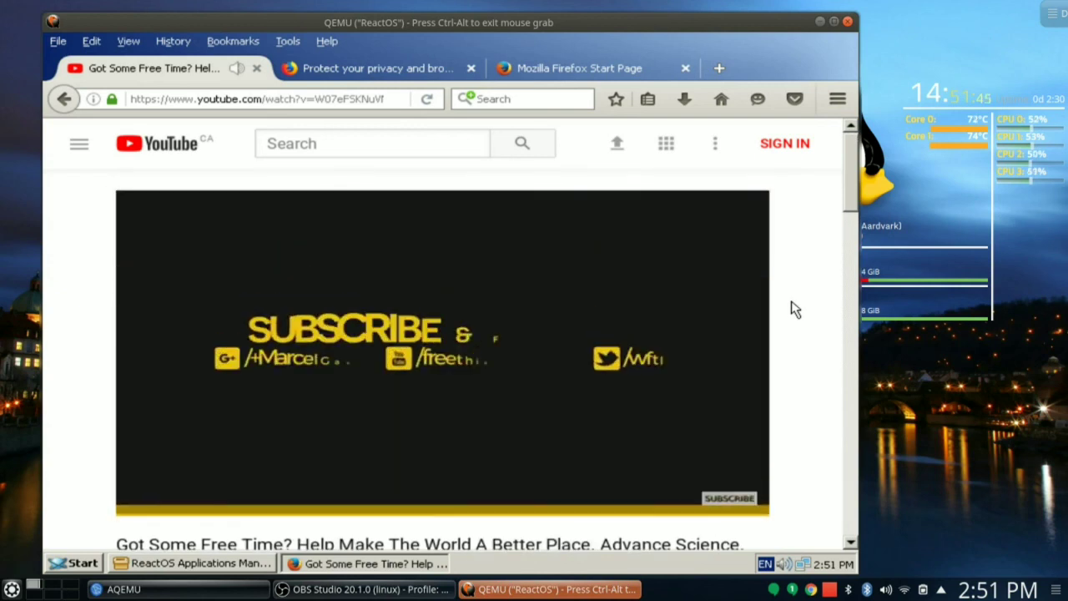